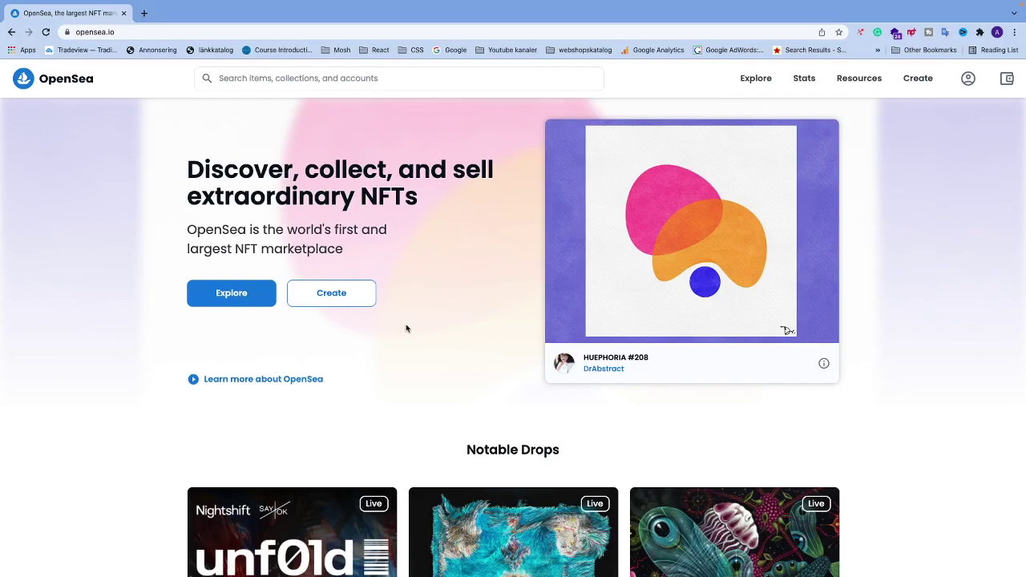
- Open the account login page and expand the full list of wallet providers to find MetaMask
mouse_move(970, 80)
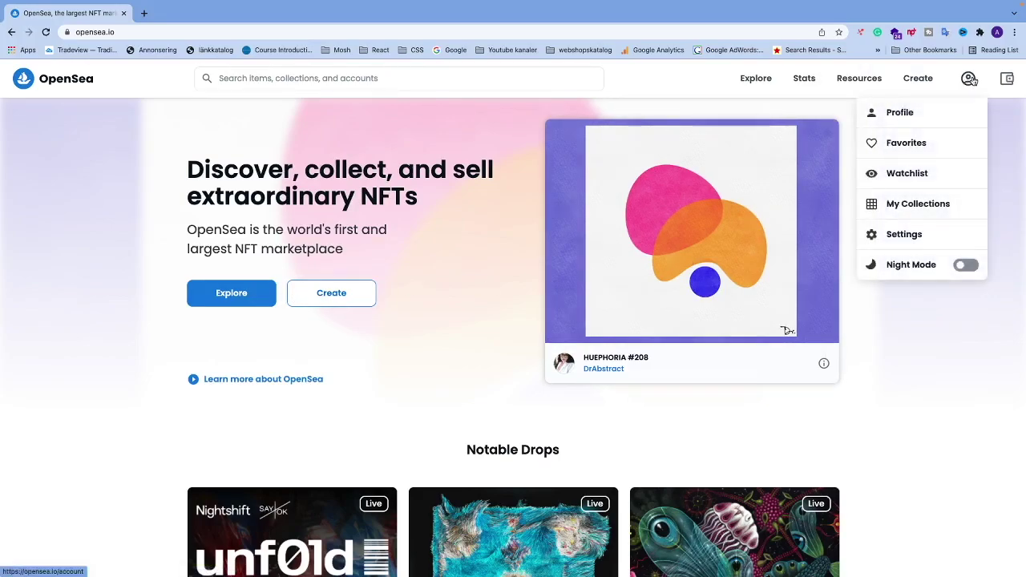
left_click(971, 80)
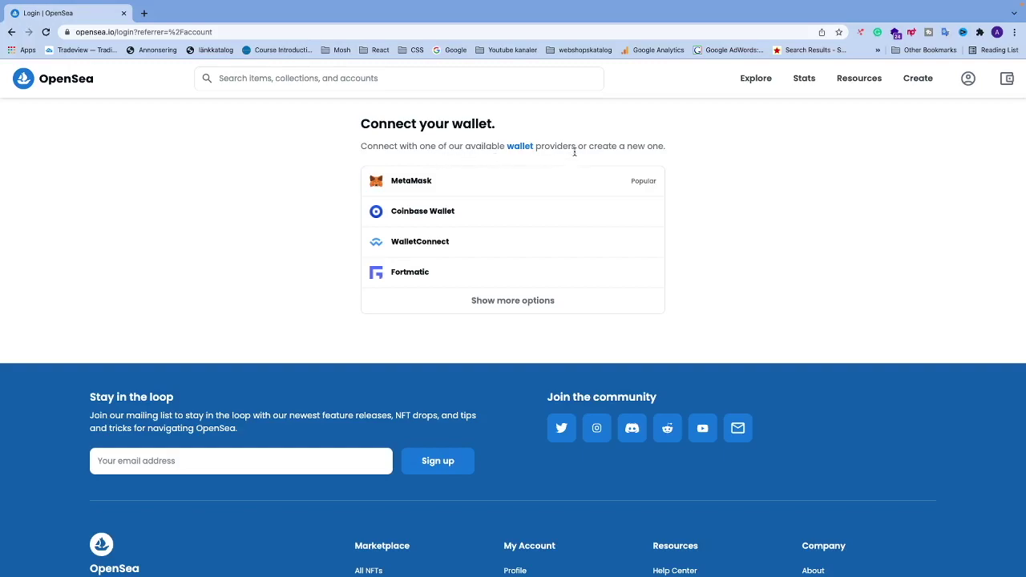
left_click(500, 304)
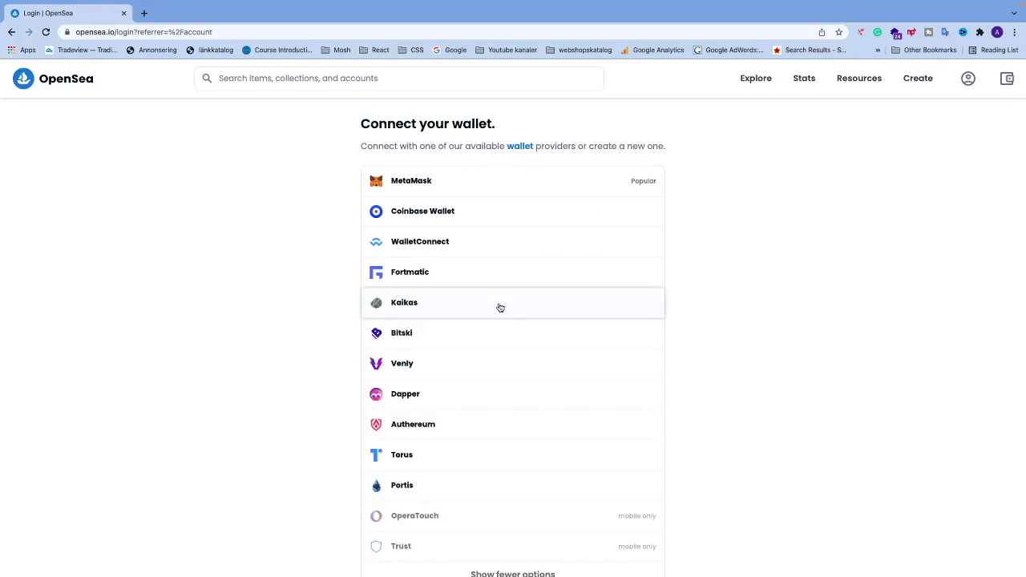
scroll(338, 281, "down", 3)
scroll(339, 282, "up", 3)
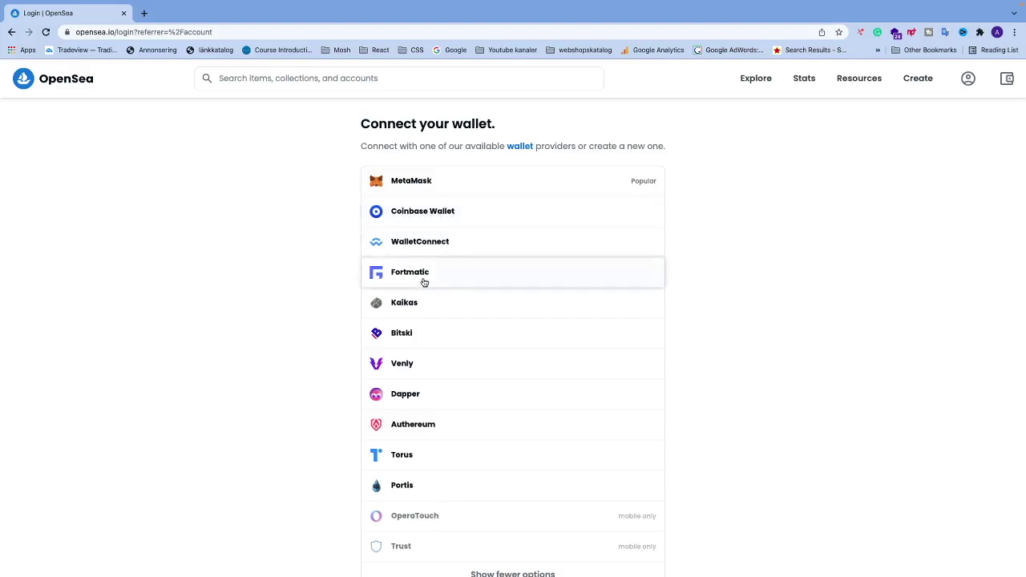
scroll(422, 318, "down", 3)
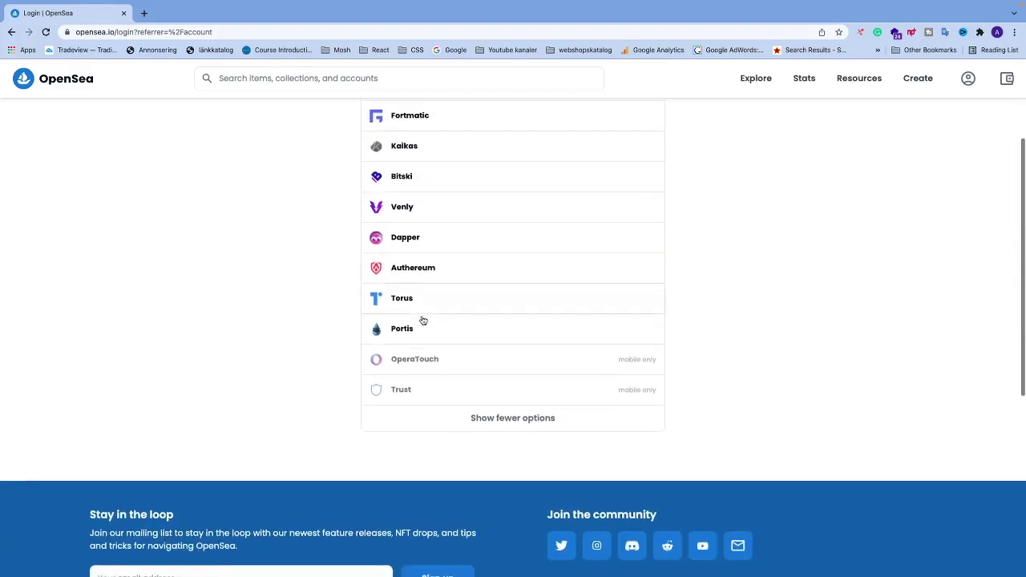
scroll(422, 318, "up", 3)
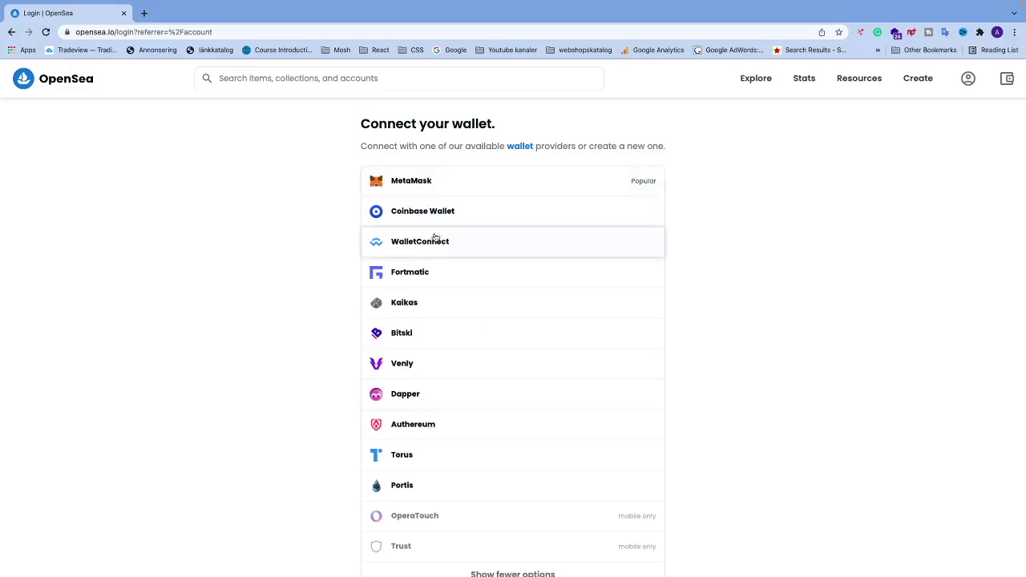
left_click(432, 181)
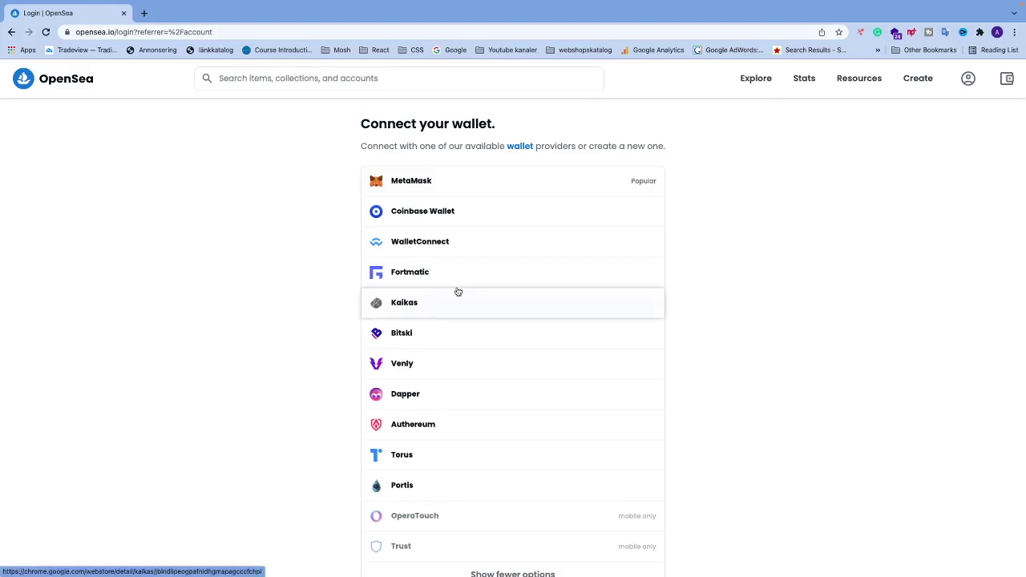
- Open metamask.io in a new browser tab and go to its download page
left_click(144, 14)
left_click(150, 31)
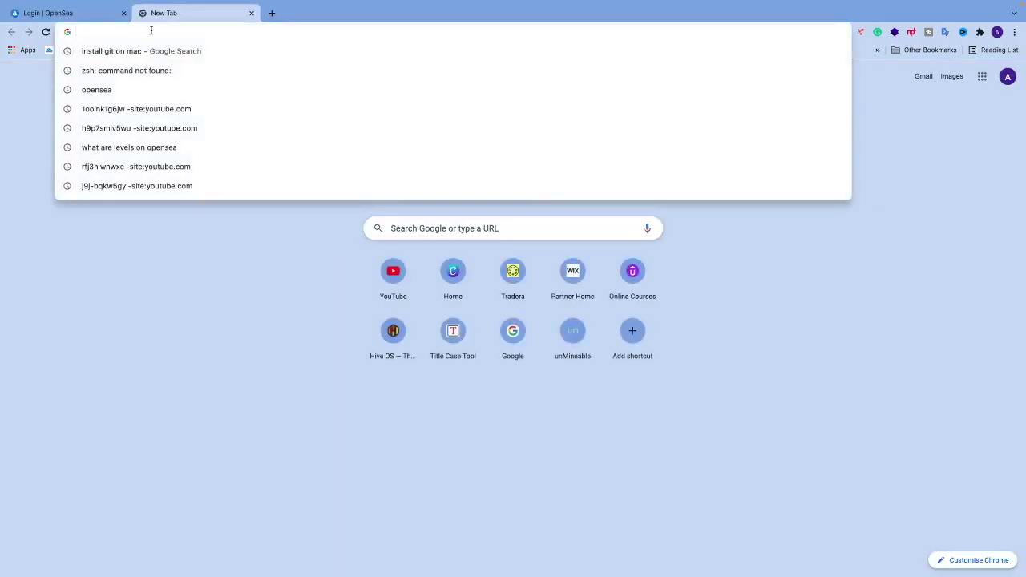
type("metamask.")
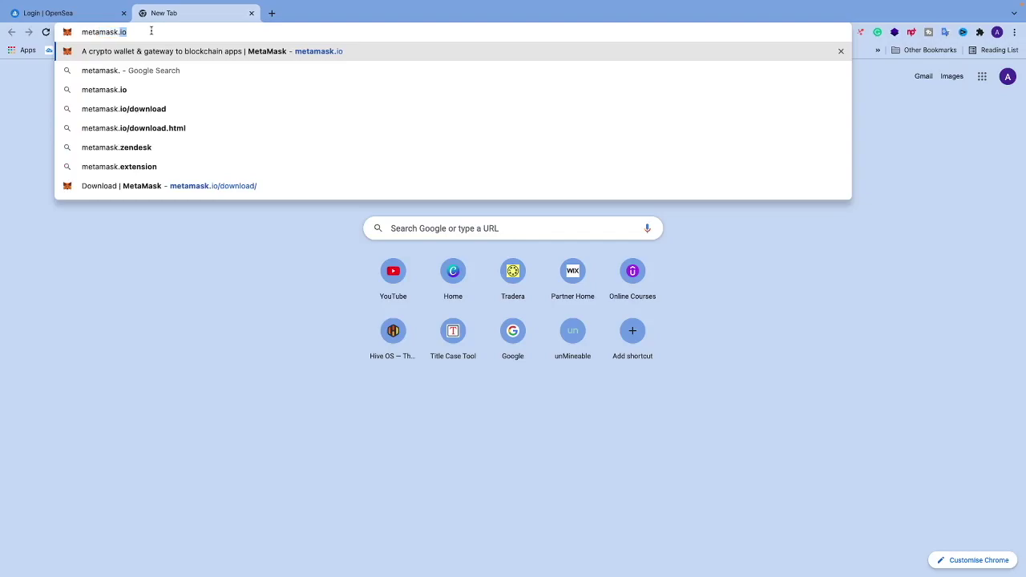
type("io")
key("Return")
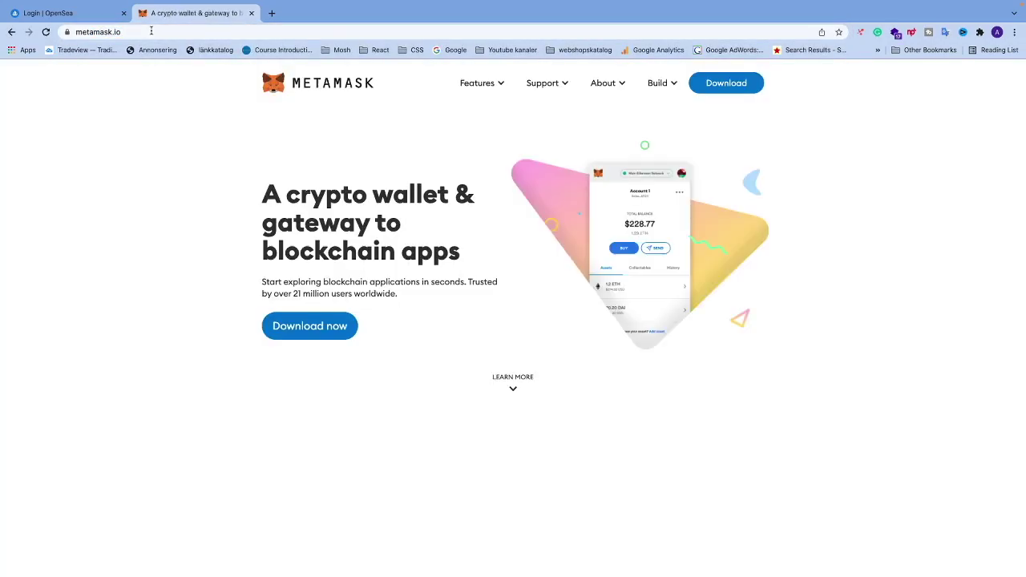
left_click(300, 328)
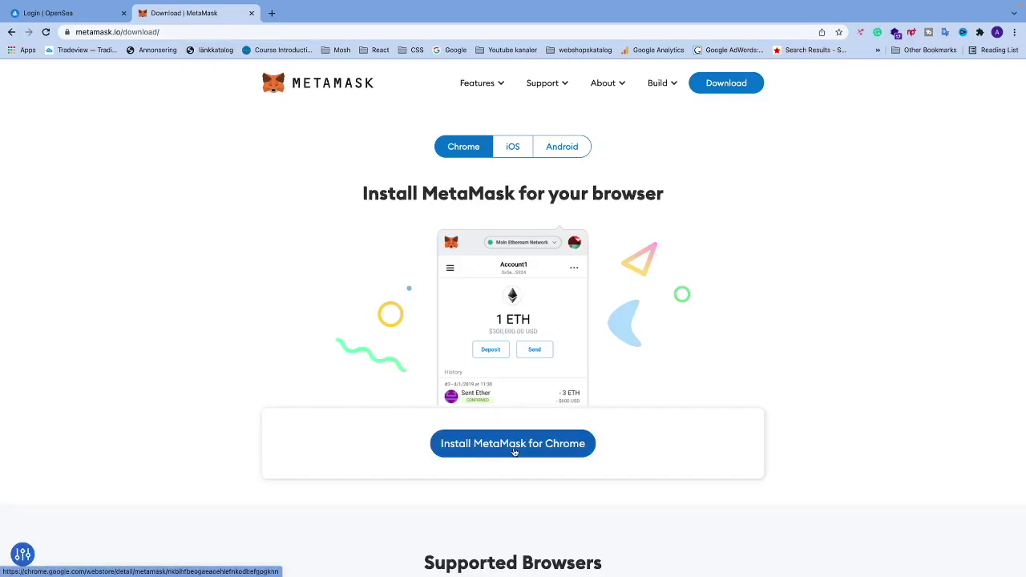
- View the MetaMask install options for iOS and Android, and return to the Chrome option
left_click(508, 153)
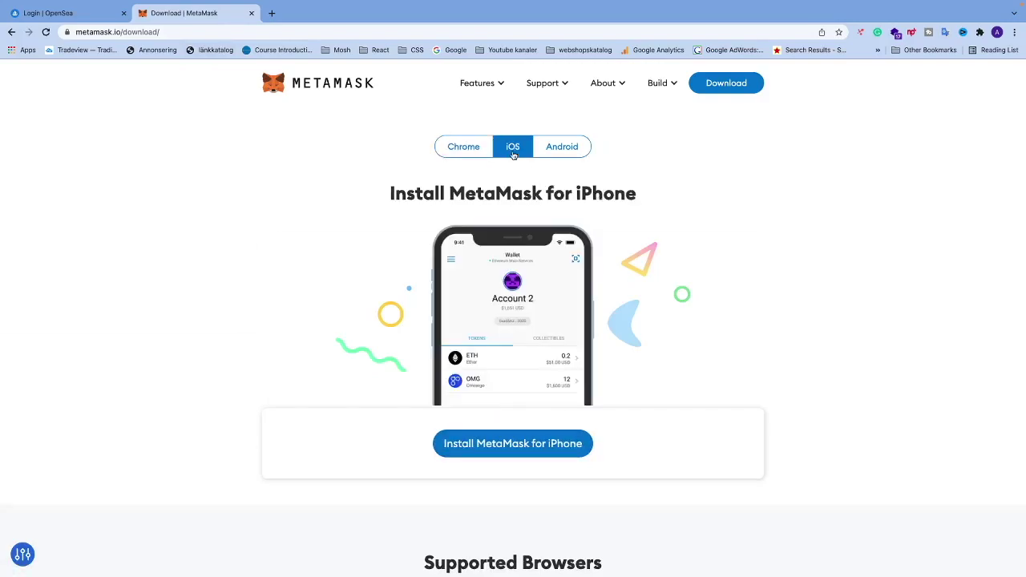
left_click(563, 151)
left_click(481, 149)
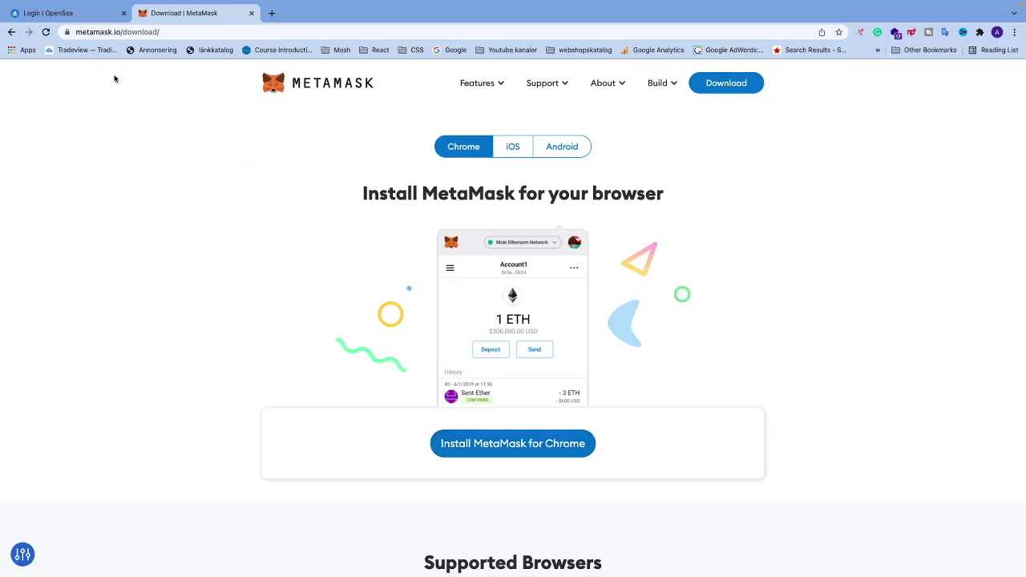
- Switch back to the OpenSea login page and unlock the MetaMask extension with the wallet password
left_click(70, 15)
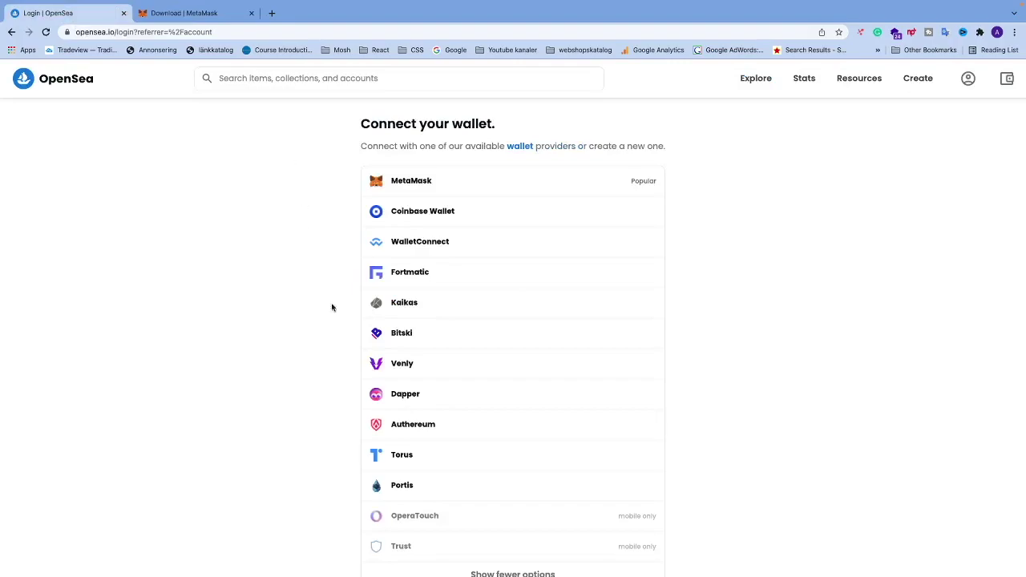
left_click(979, 32)
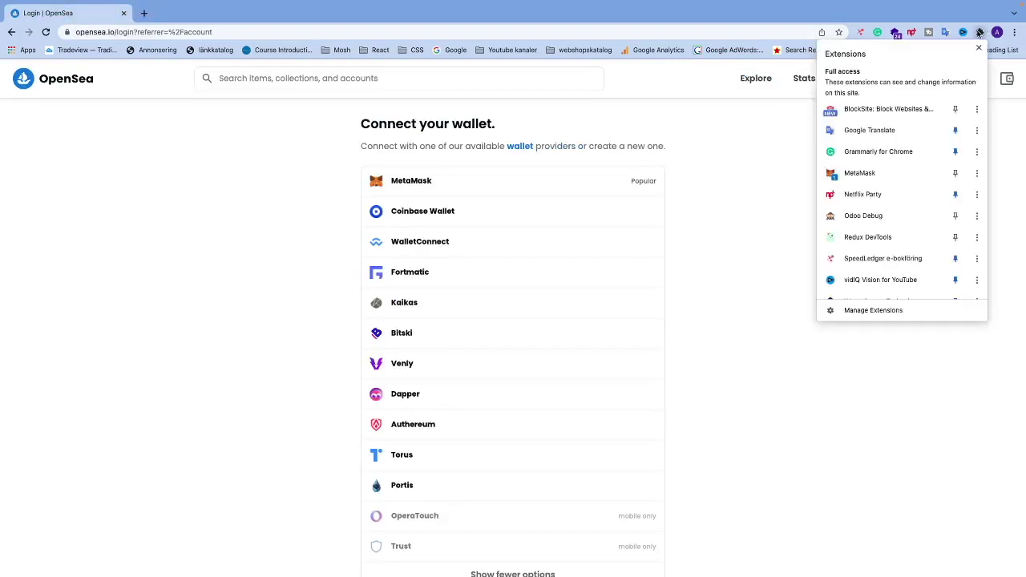
left_click(864, 175)
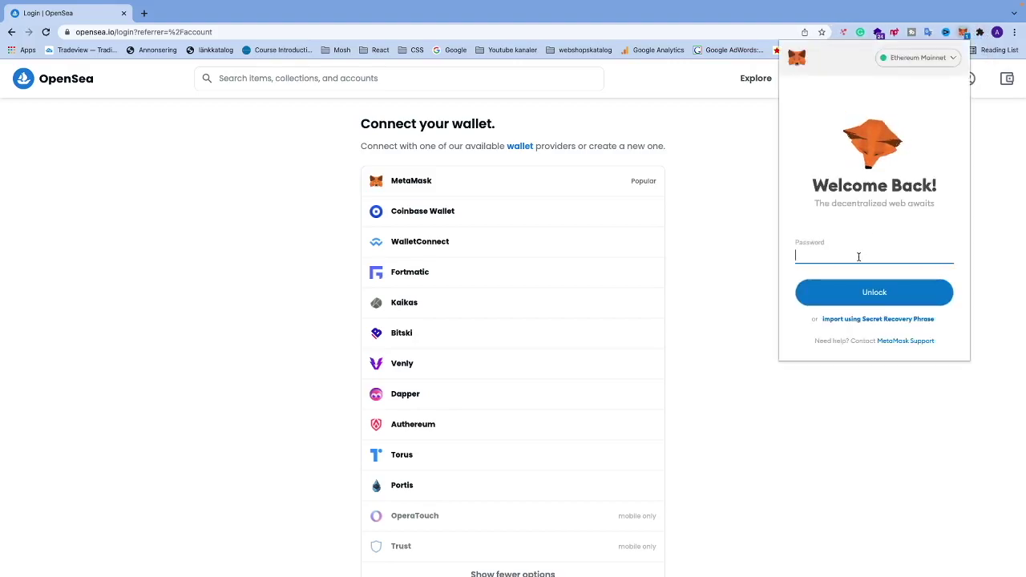
key("super+v")
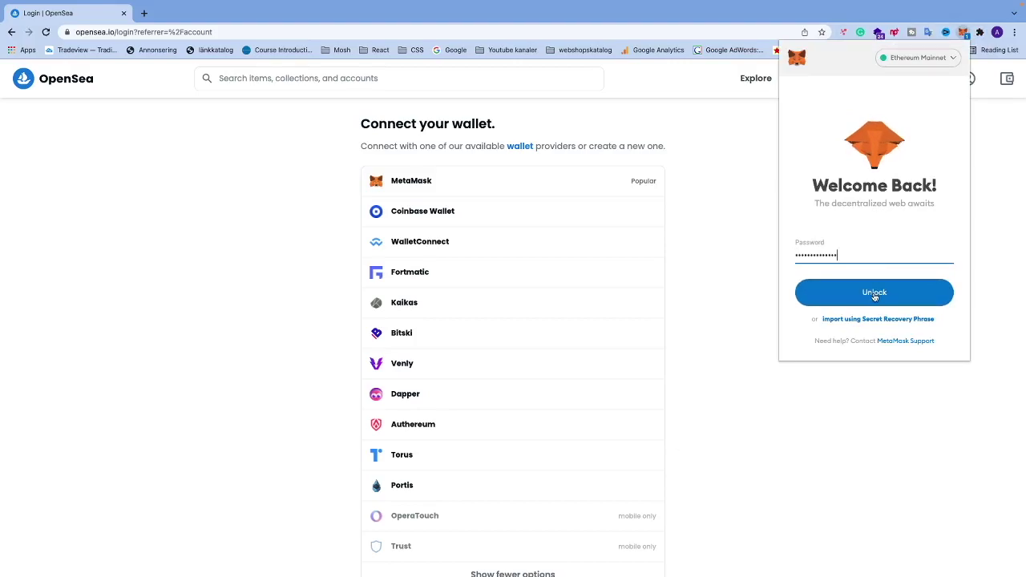
left_click(875, 294)
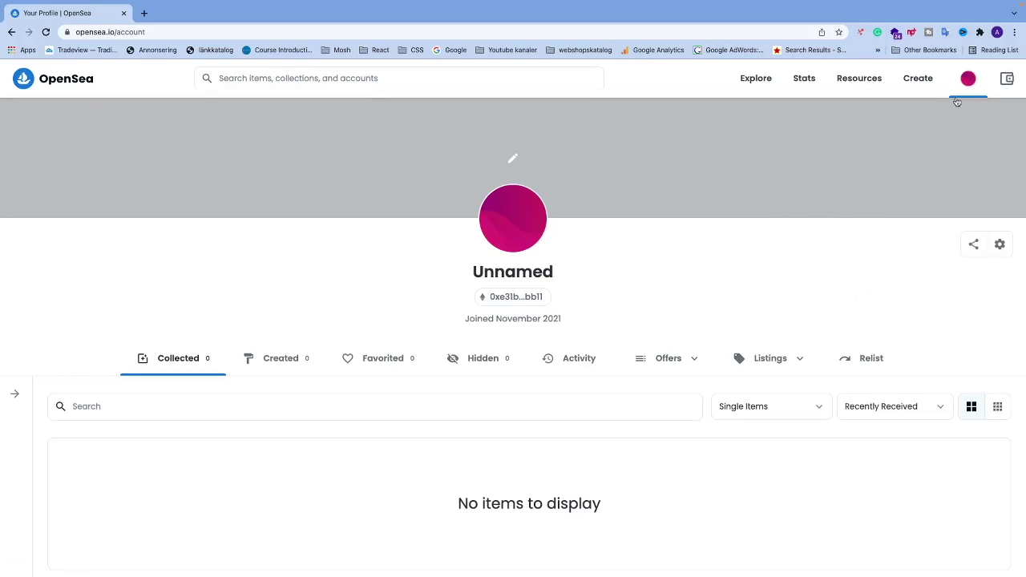
- Go to the account's My Collections page and start creating a new collection
mouse_move(968, 78)
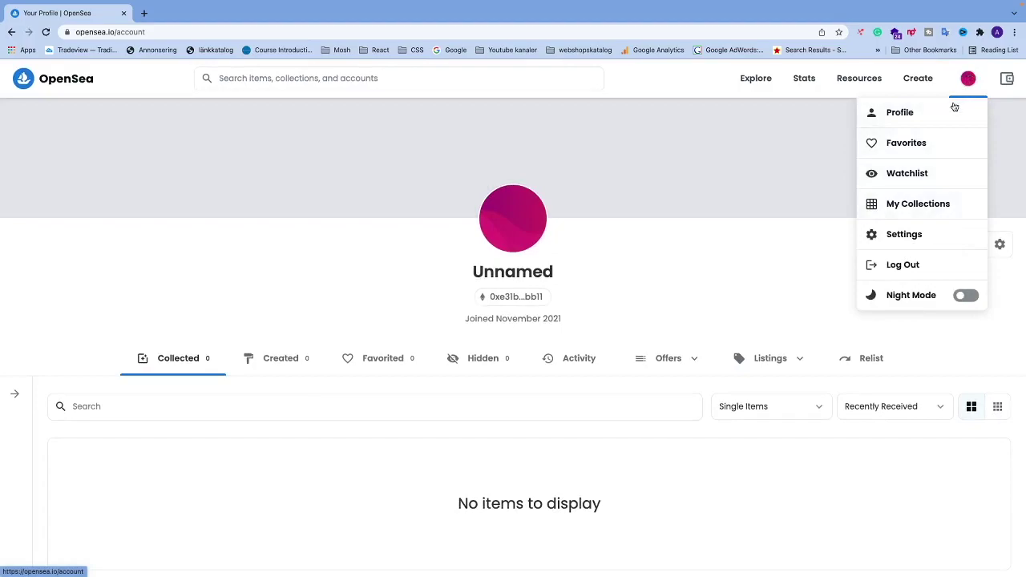
left_click(902, 207)
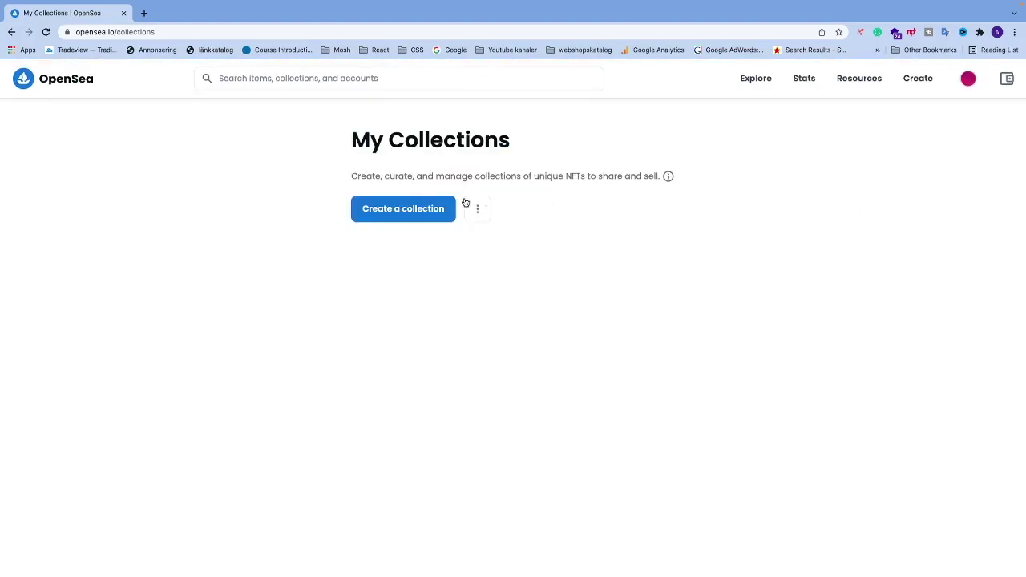
left_click(386, 210)
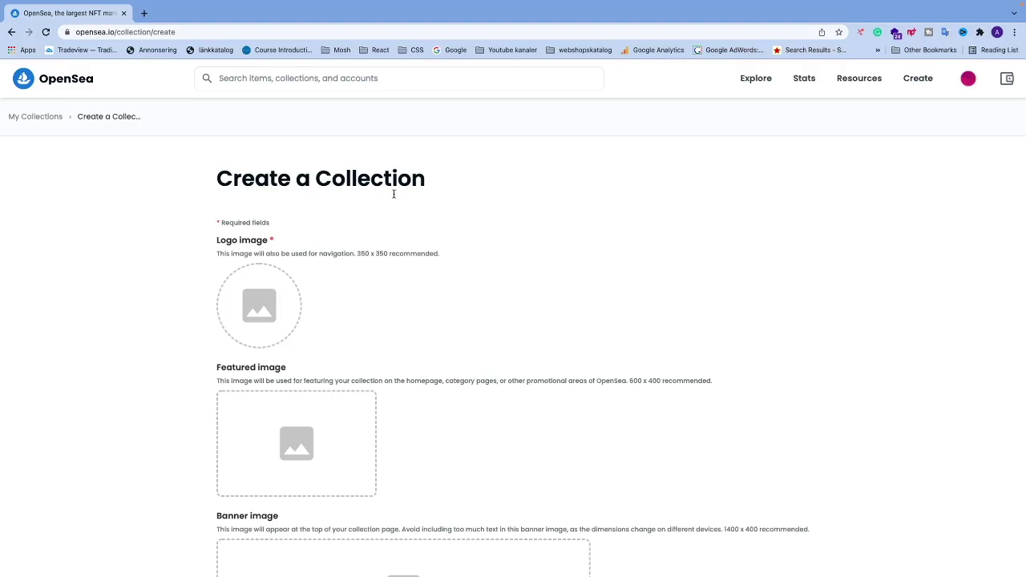
- Upload the yellow AW logo PNG as the collection's logo image
scroll(206, 241, "down", 2)
scroll(206, 240, "down", 2)
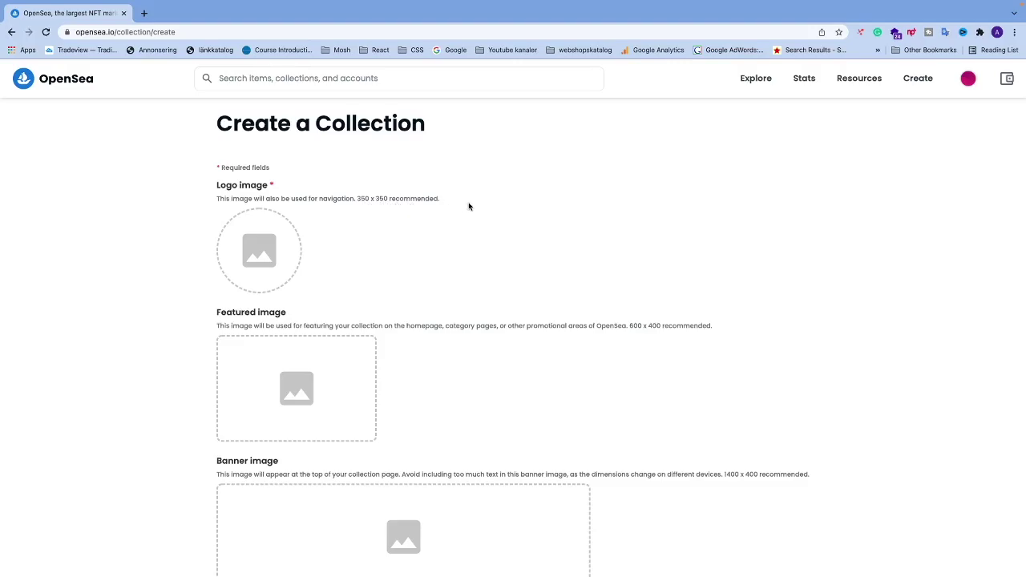
left_click(264, 251)
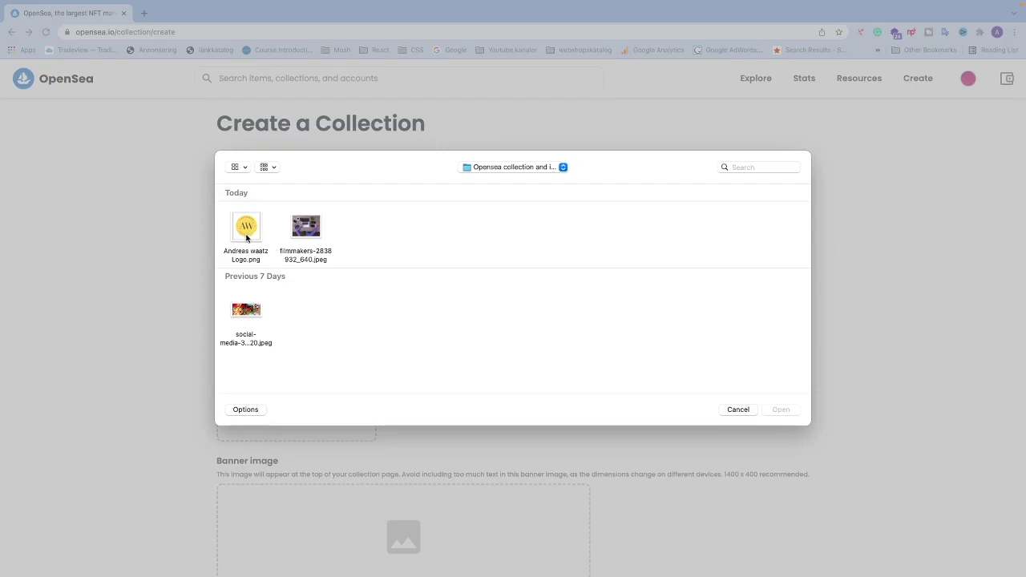
left_click(246, 237)
left_click(781, 409)
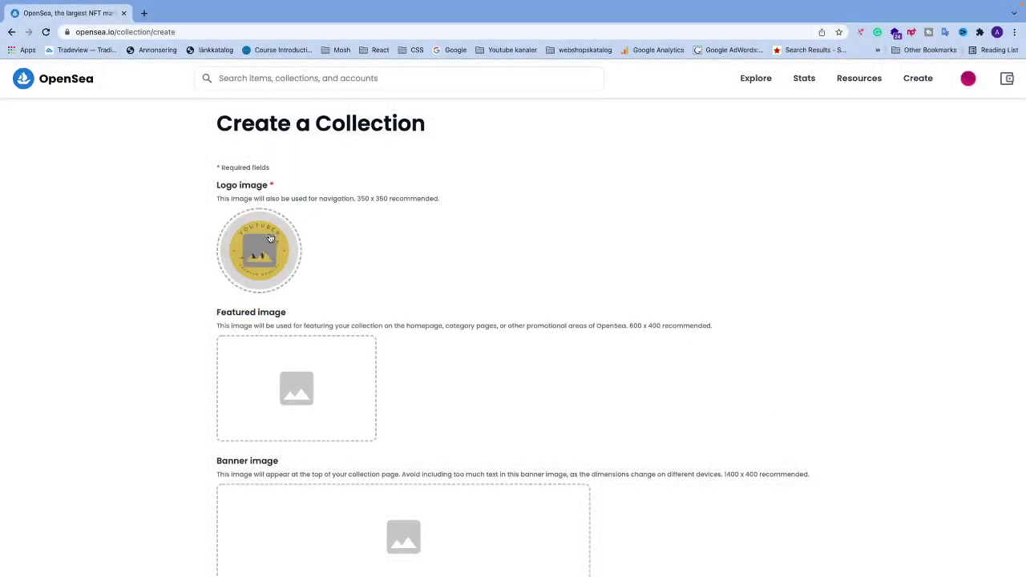
- Upload filmmakers-2838932_640.jpeg as the collection's featured image
scroll(153, 293, "down", 3)
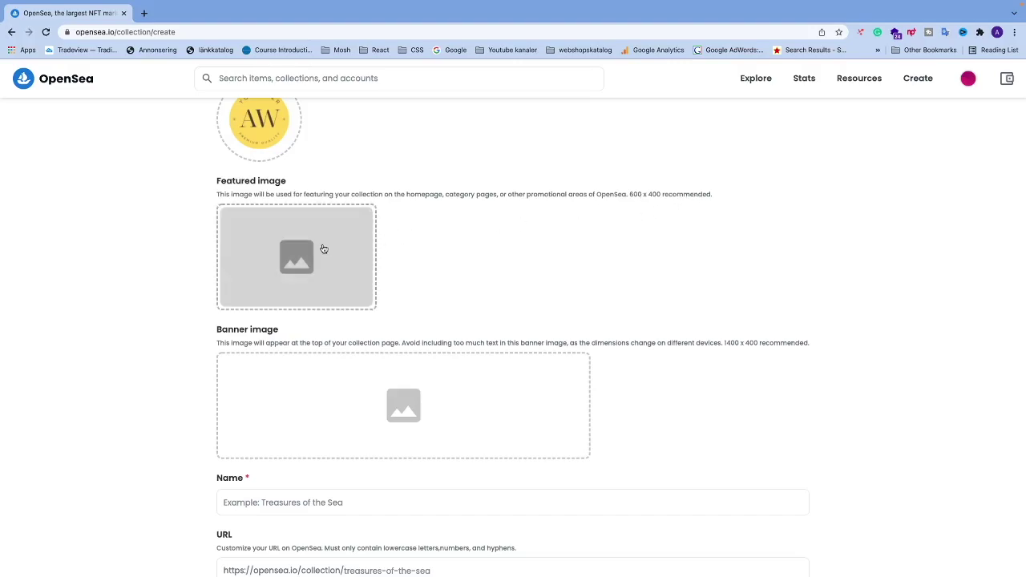
left_click(296, 256)
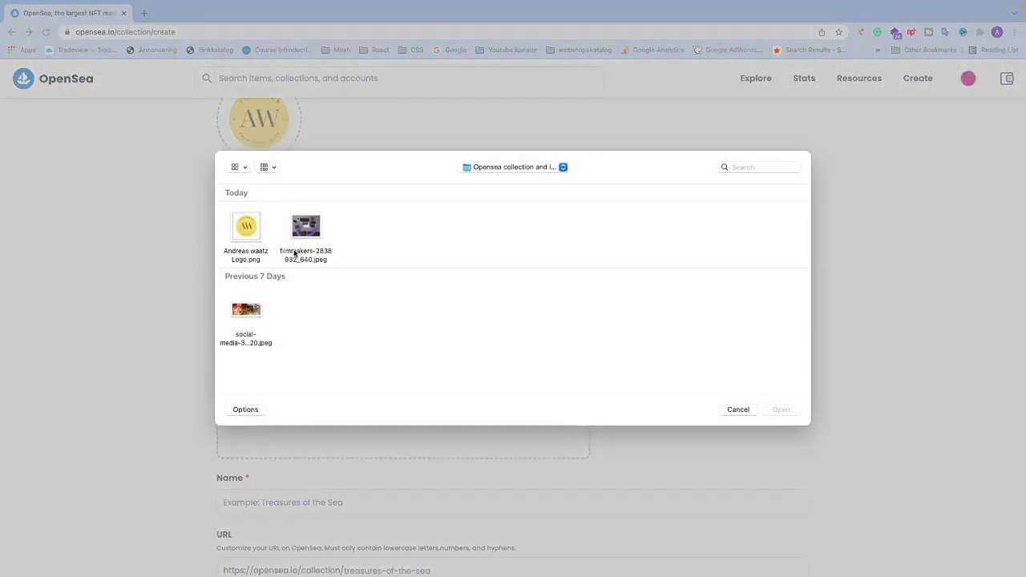
left_click(306, 255)
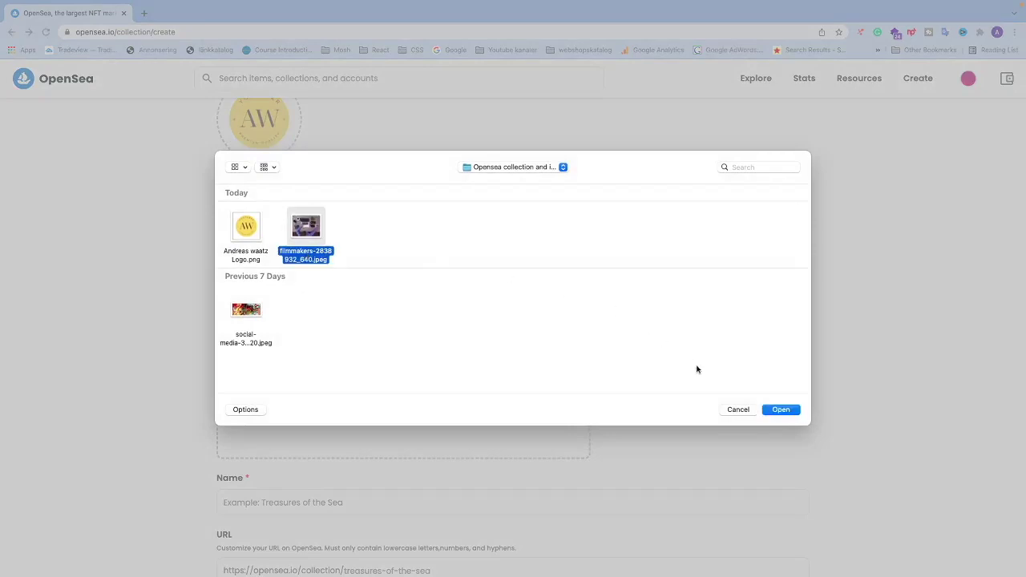
left_click(781, 410)
scroll(187, 344, "up", 2)
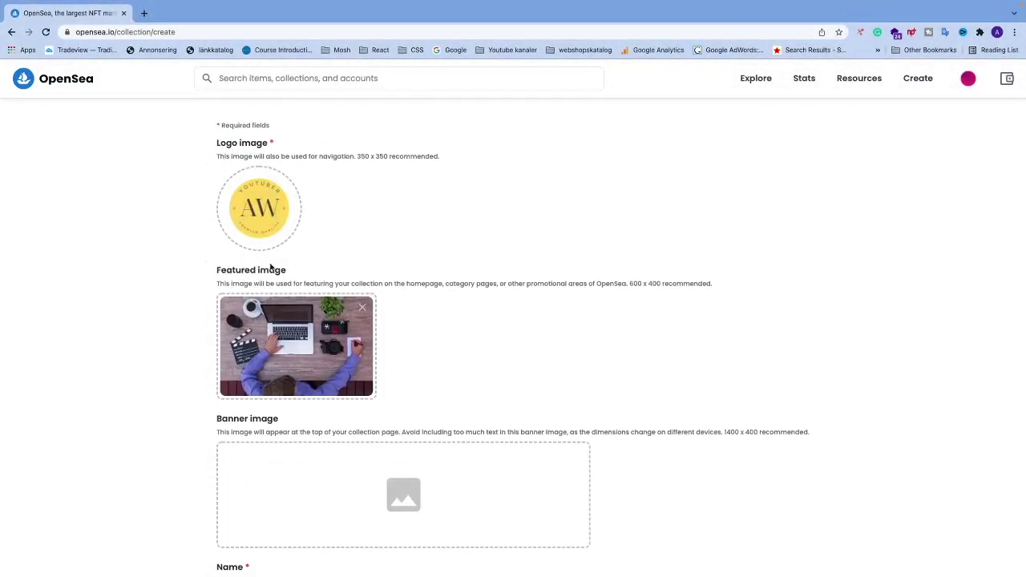
- Check the recommended banner size and upload the colourful social-media JPEG as the collection's banner image
scroll(196, 369, "down", 3)
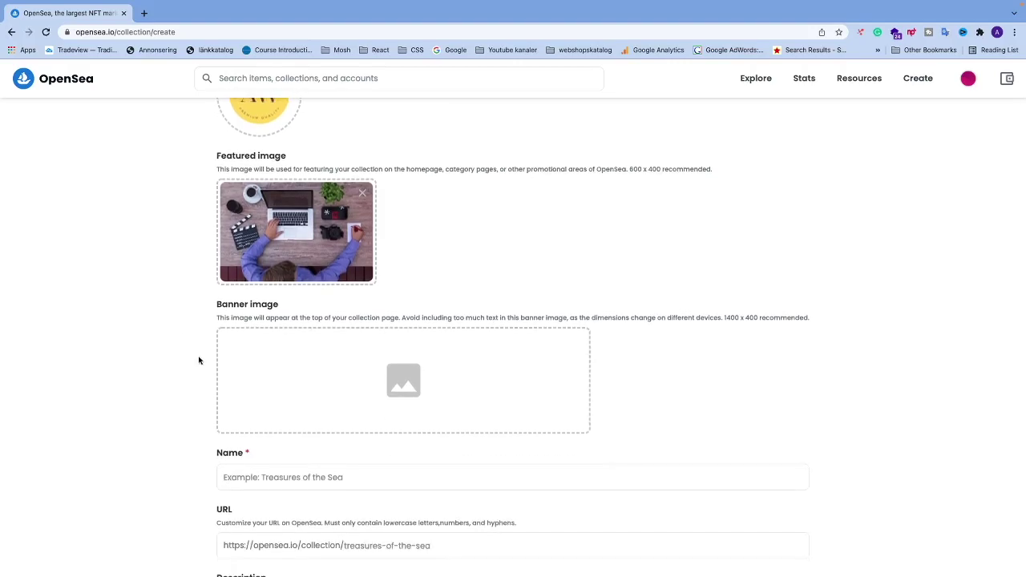
scroll(218, 343, "down", 1)
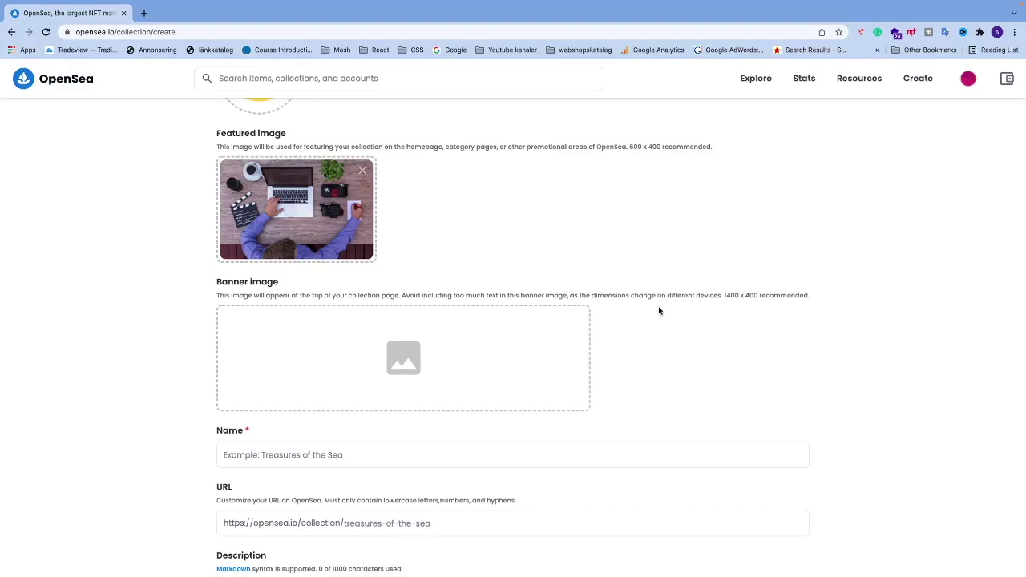
left_click_drag(722, 295, 811, 298)
left_click(737, 312)
left_click(405, 365)
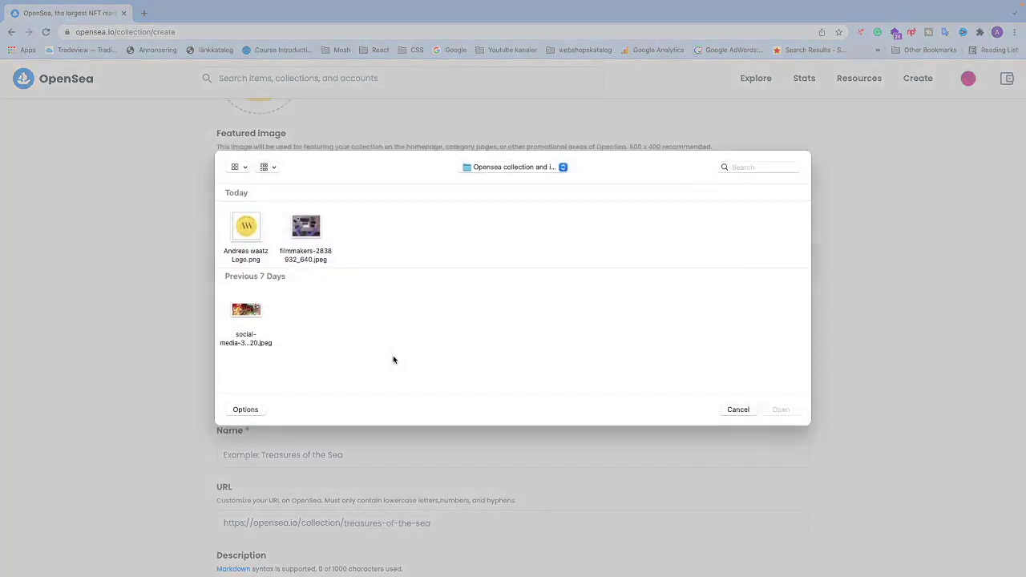
left_click(250, 314)
left_click(794, 410)
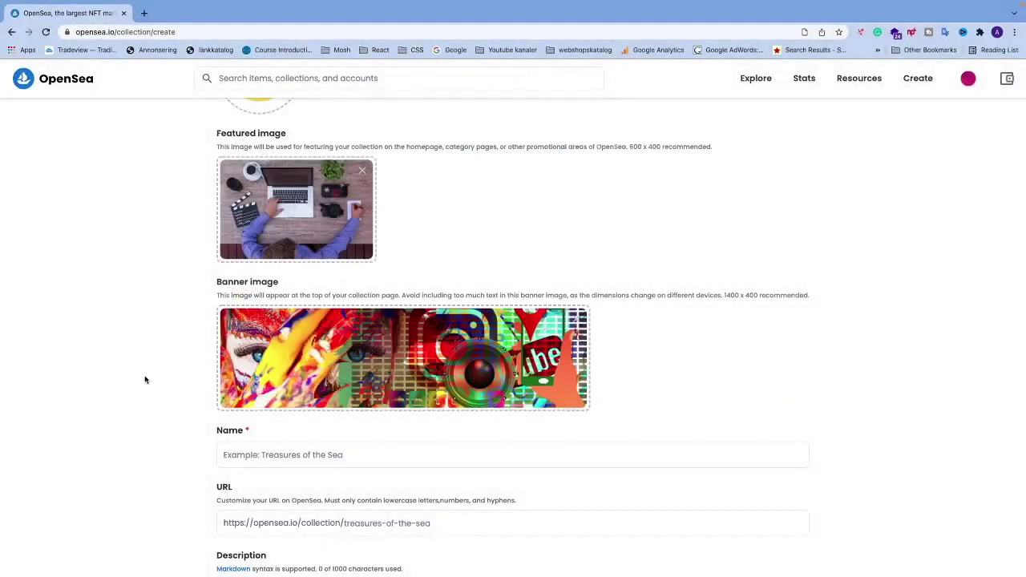
- Name the collection with the creator's full name followed by "Youtube Thumbnalis"
scroll(134, 381, "down", 5)
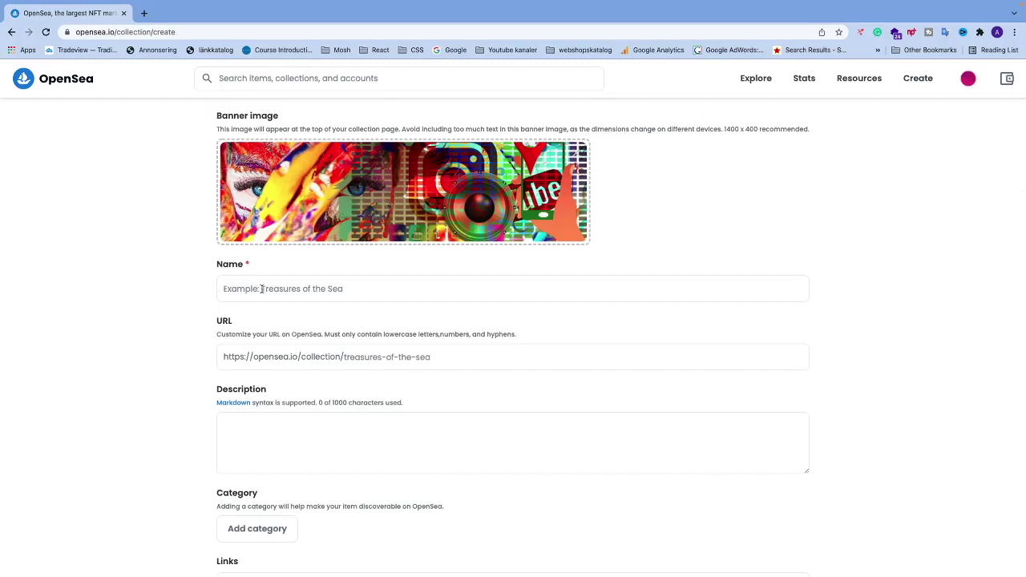
left_click(263, 289)
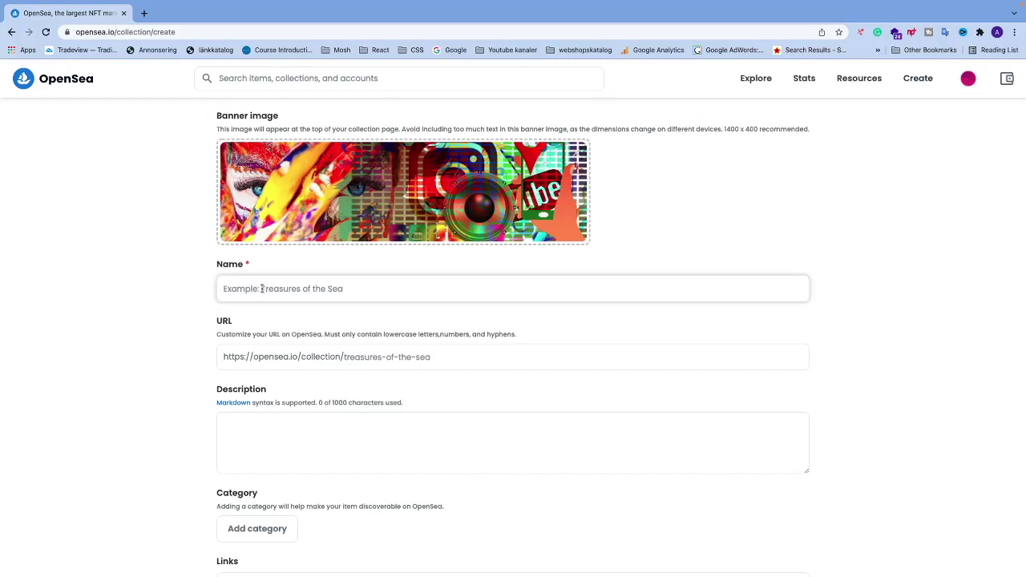
type("Andreas W")
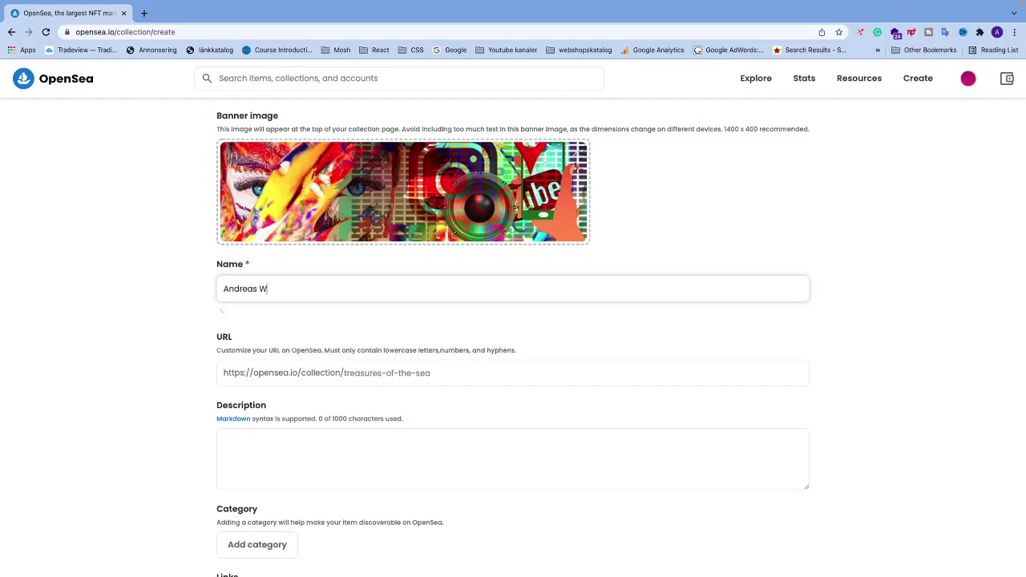
type("aatz Youtube Thumbnalis")
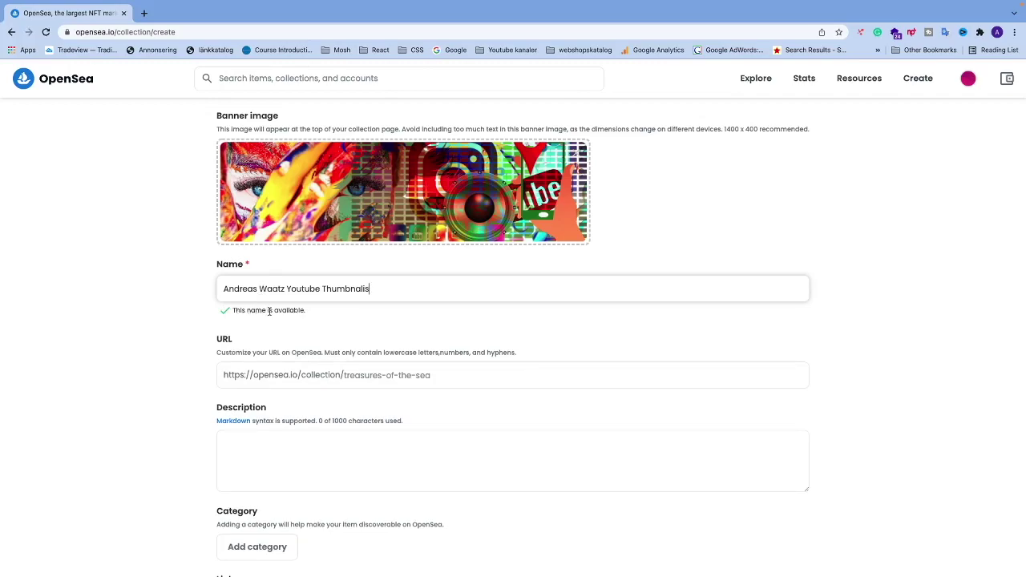
- Set the collection's URL ending to the creator's full name in lowercase with hyphens, followed by "-yt-thumbnails"
scroll(270, 330, "down", 1)
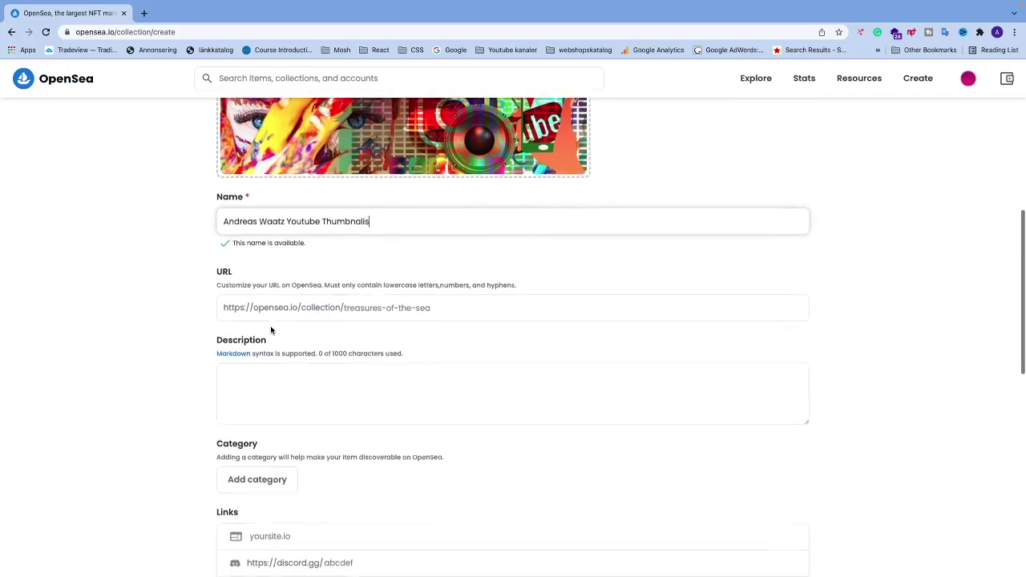
scroll(270, 329, "down", 1)
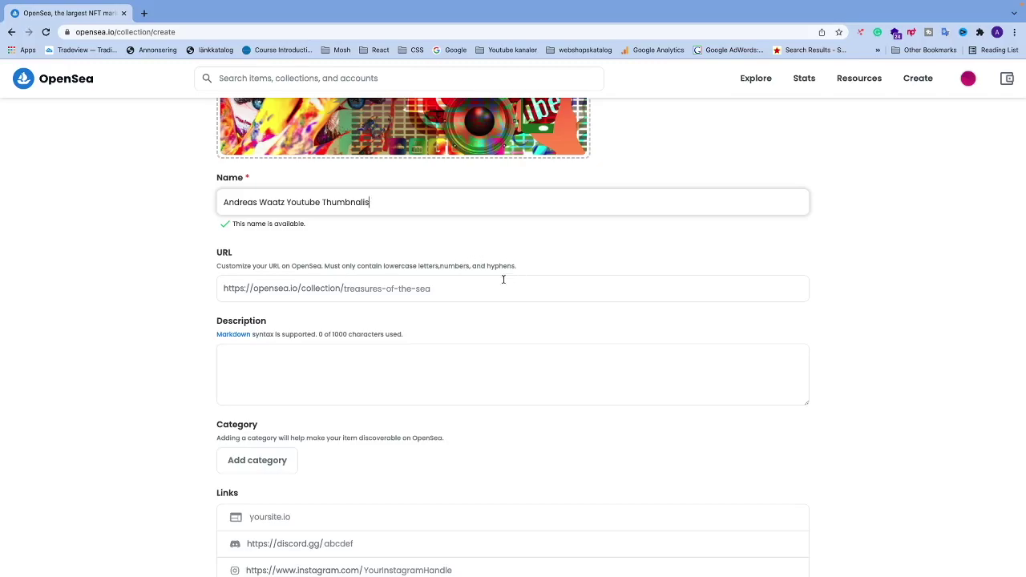
left_click(363, 292)
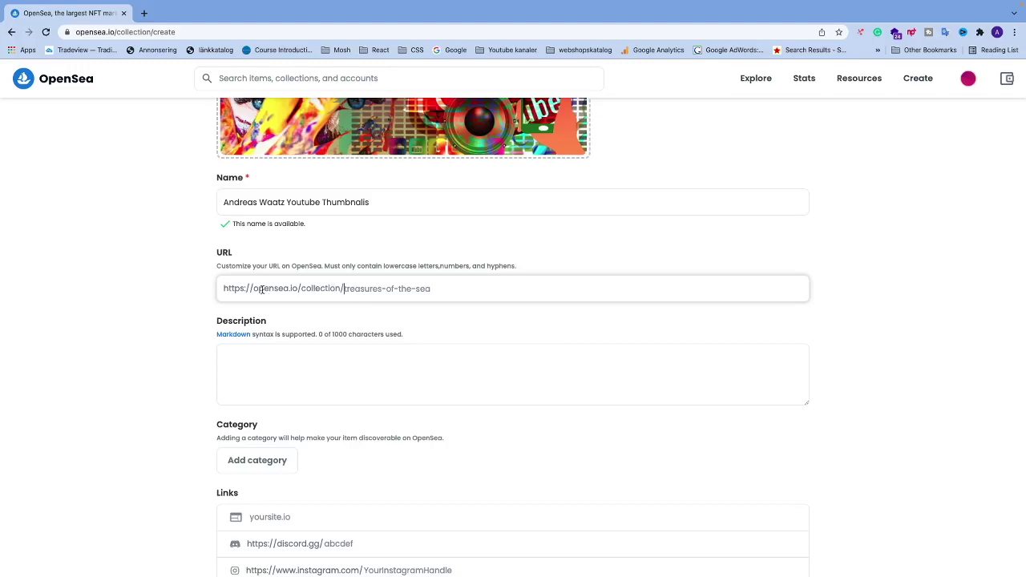
left_click_drag(222, 291, 344, 288)
left_click(345, 288)
type("andr")
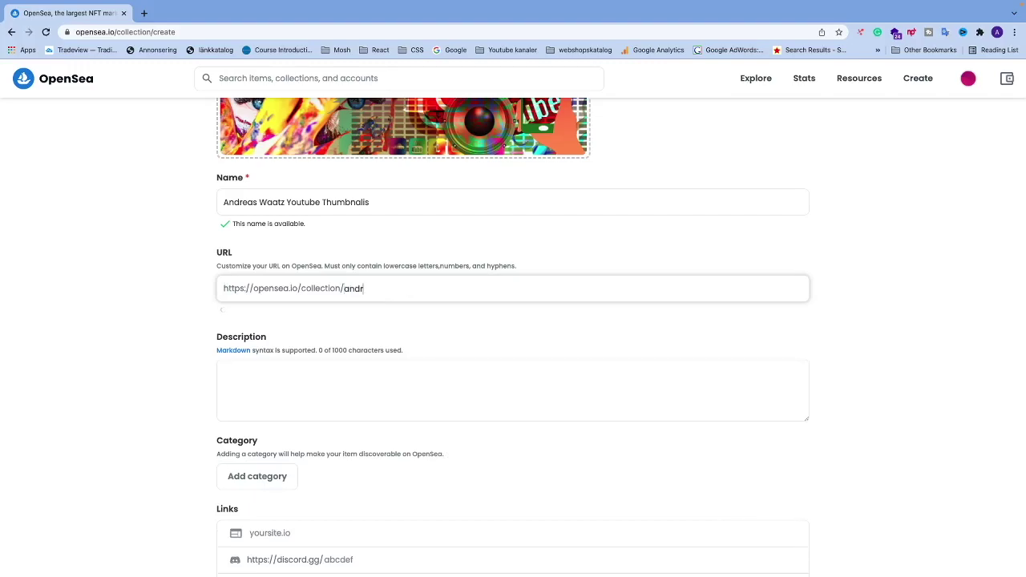
type("eas-waatz")
type("-yt-thumbnails")
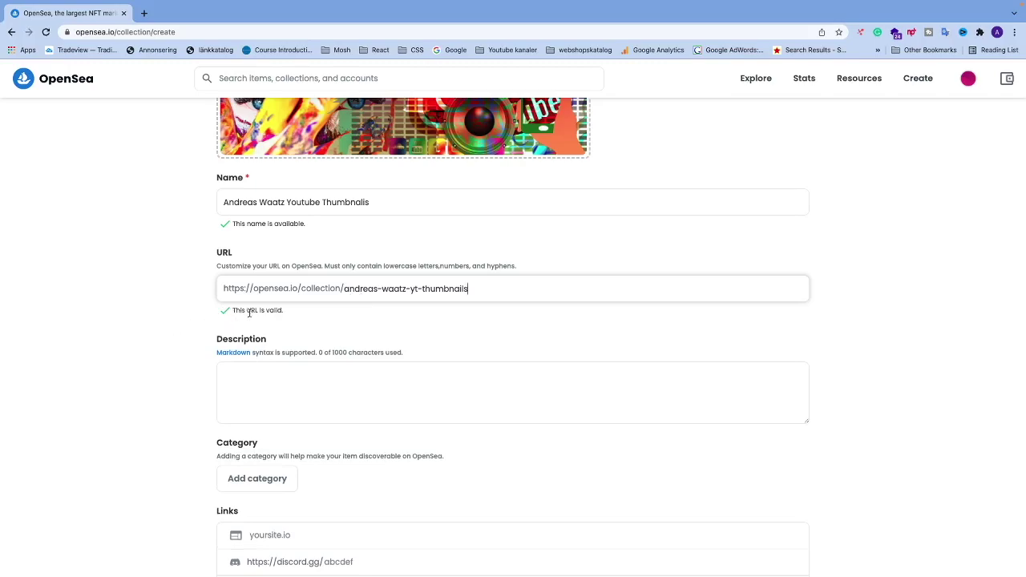
- Enter the creator's full name, with both names capitalised, followed by "Youtube thumbnails." as the collection's description
scroll(185, 369, "down", 3)
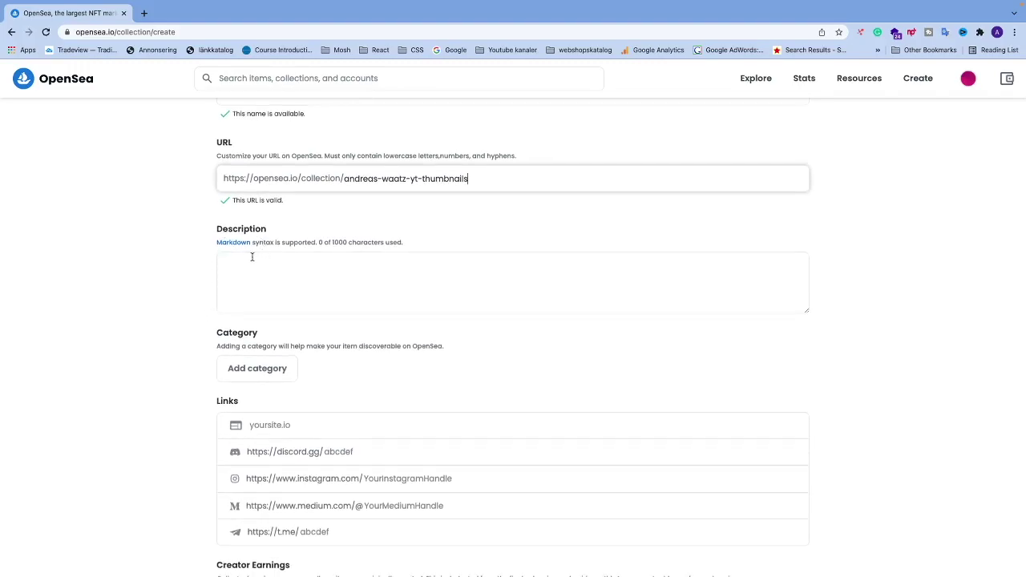
left_click(250, 262)
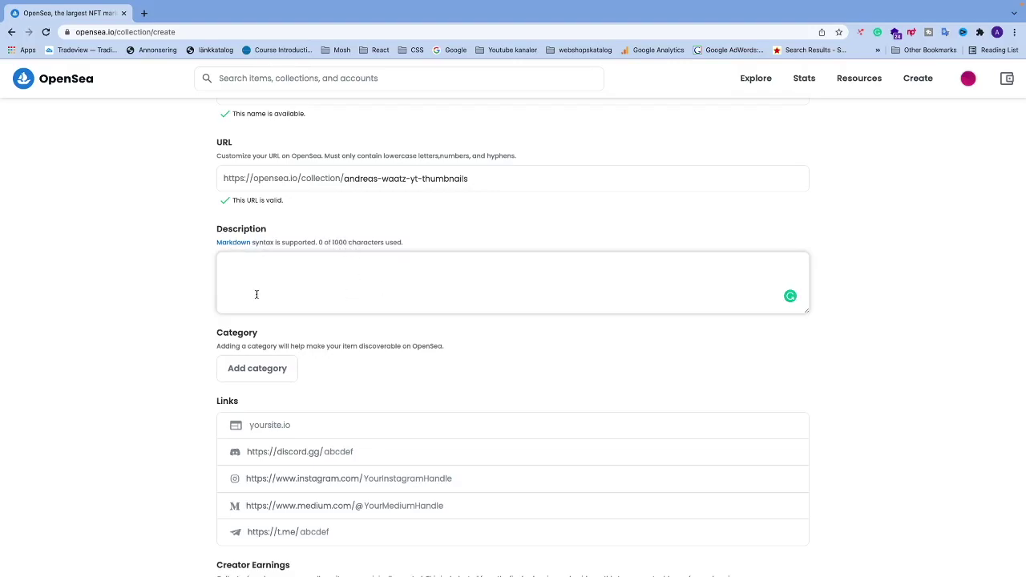
type("Andreas waatz ")
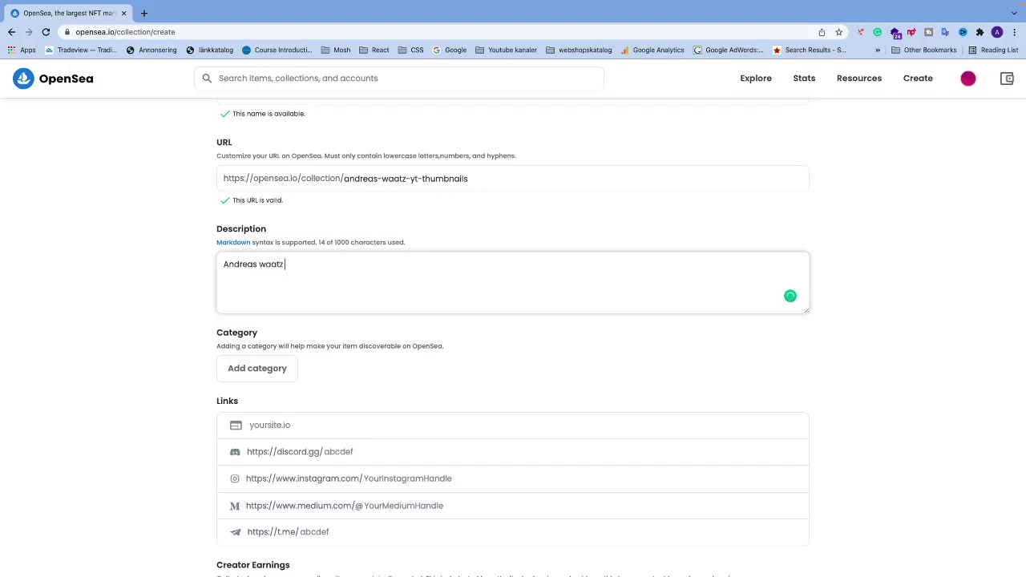
type("Youtube thumbnai")
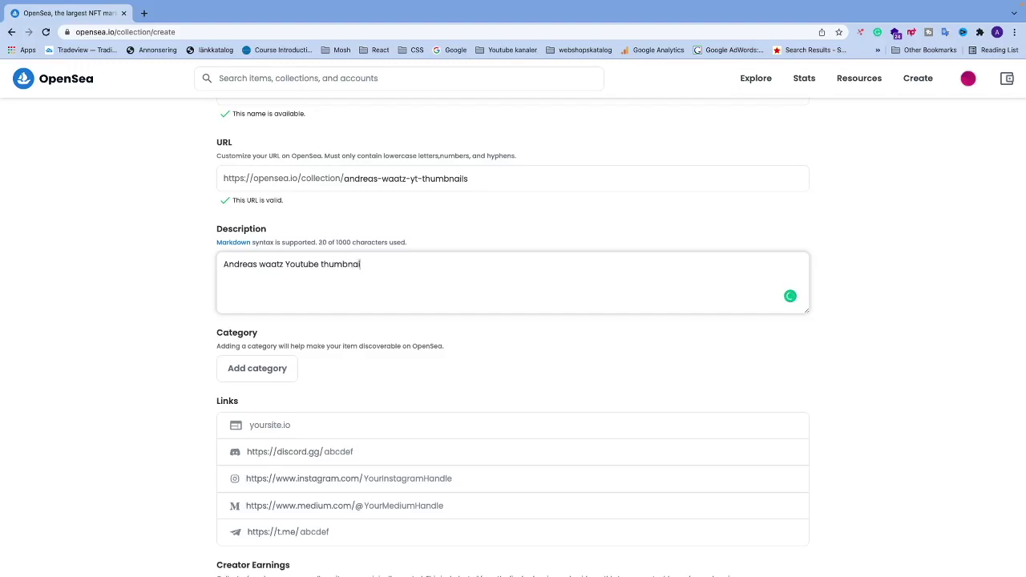
type("ls-")
left_click(266, 264)
key("BackSpace")
type("W")
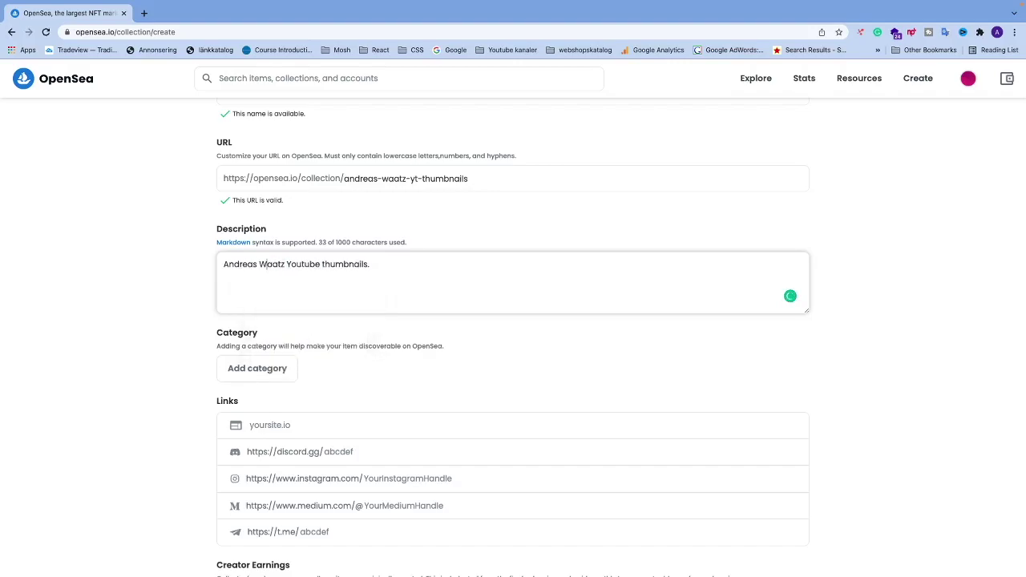
left_click(173, 318)
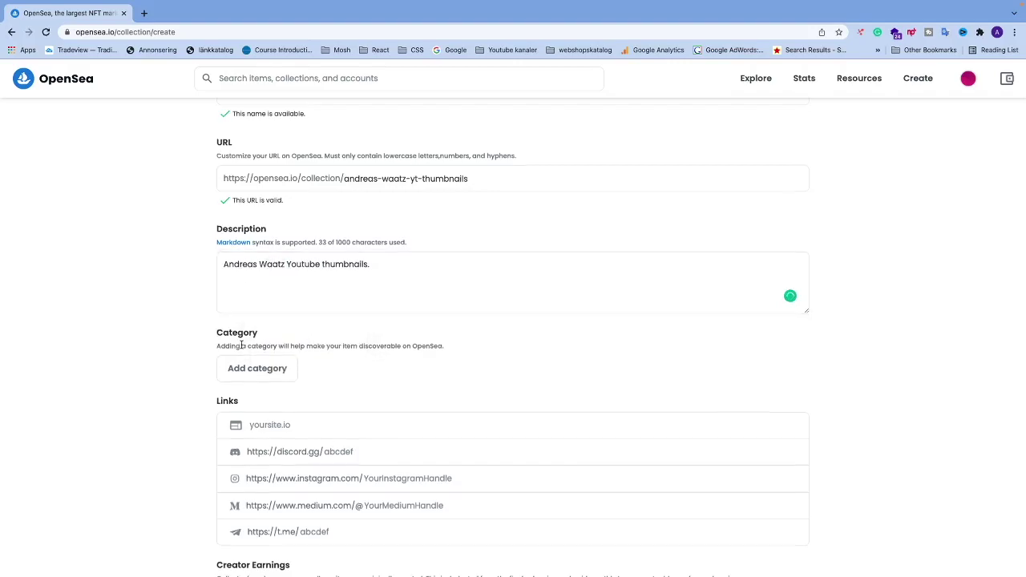
- Look through the available categories and assign the Art category to the collection
scroll(245, 345, "down", 1)
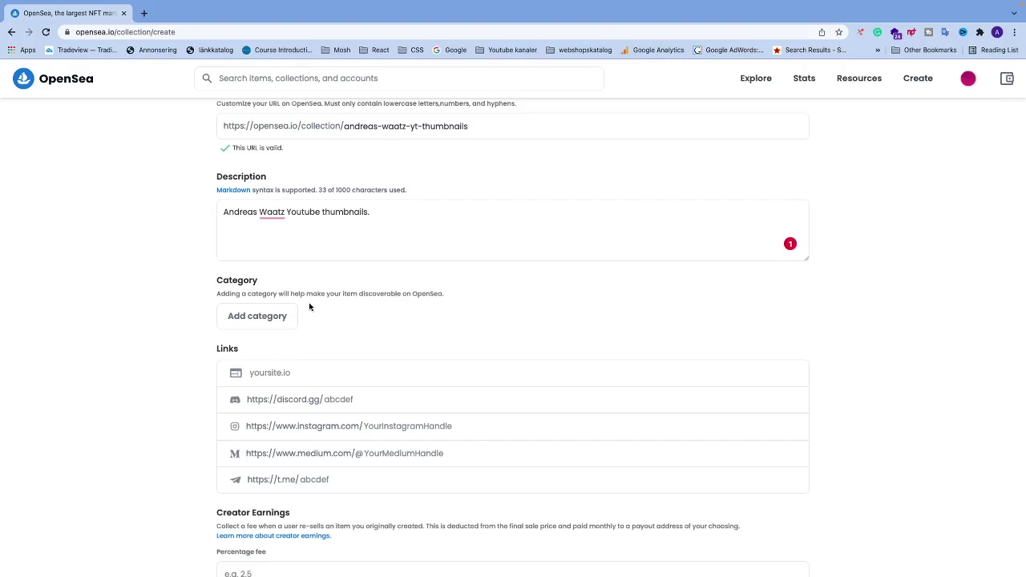
left_click(285, 317)
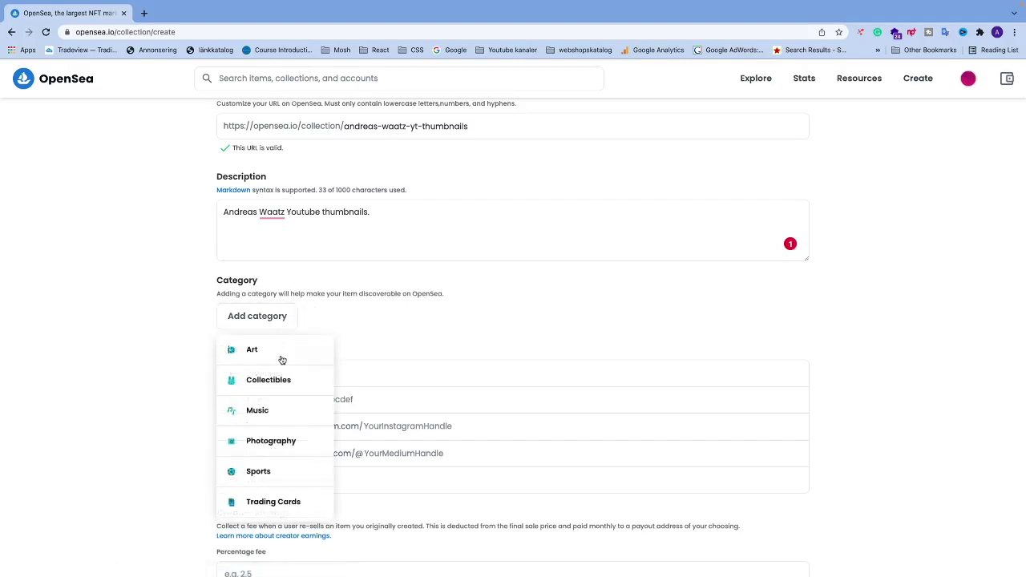
scroll(281, 365, "down", 1)
scroll(282, 375, "up", 1)
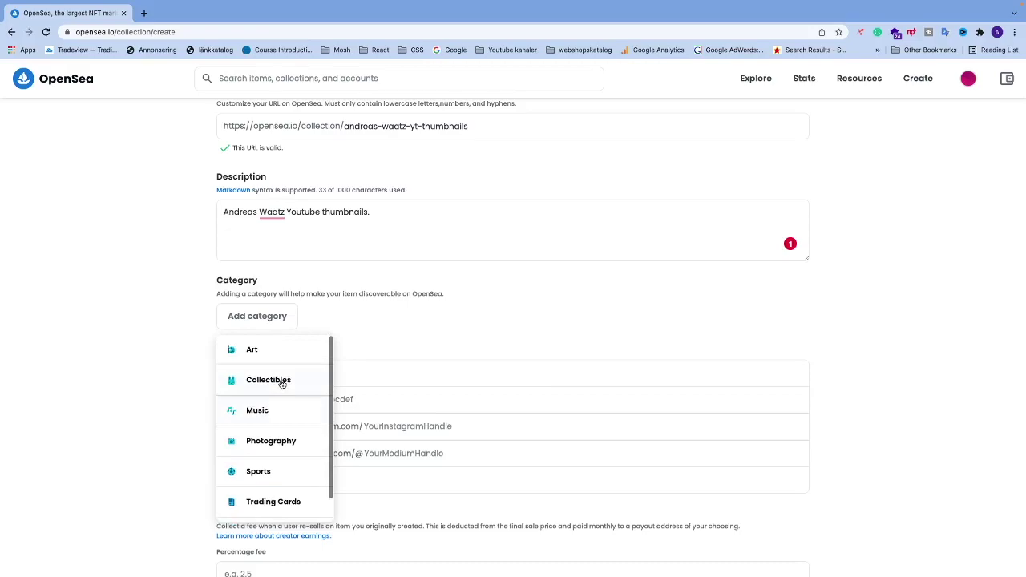
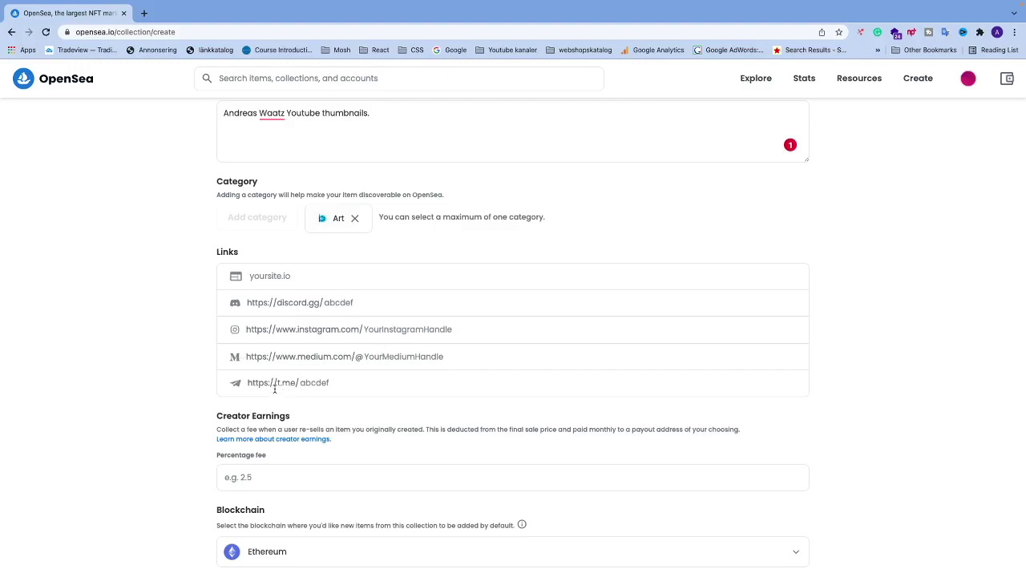
left_click(271, 276)
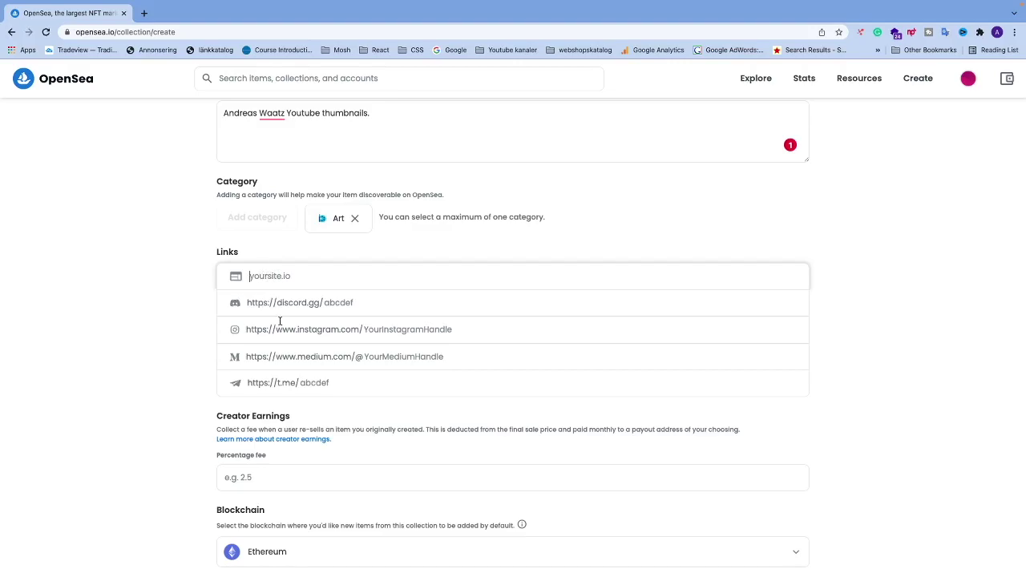
left_click(176, 359)
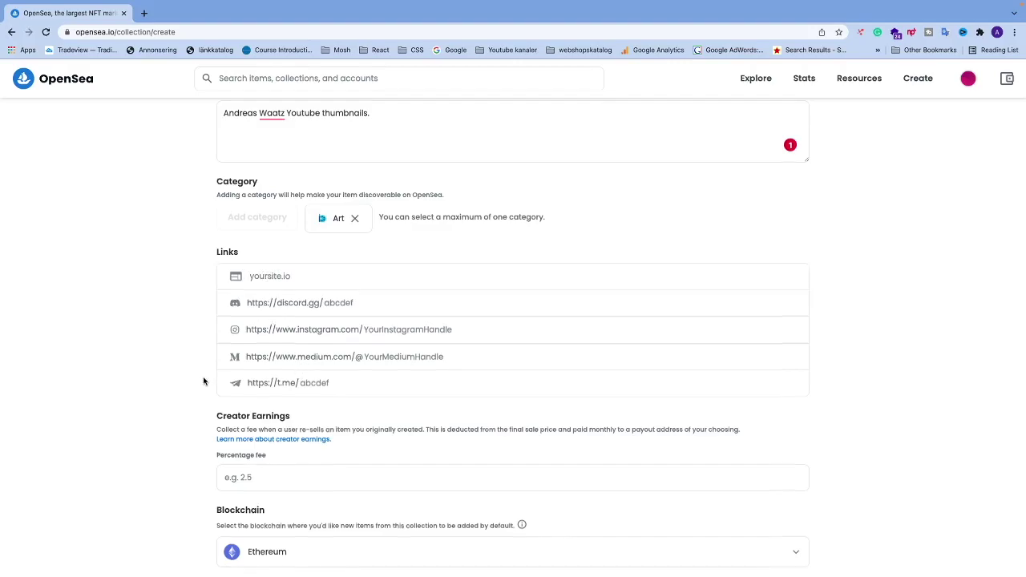
- Set the creator earnings percentage fee to 0.5 and fill in the payout wallet address with the saved suggestion
scroll(204, 382, "down", 4)
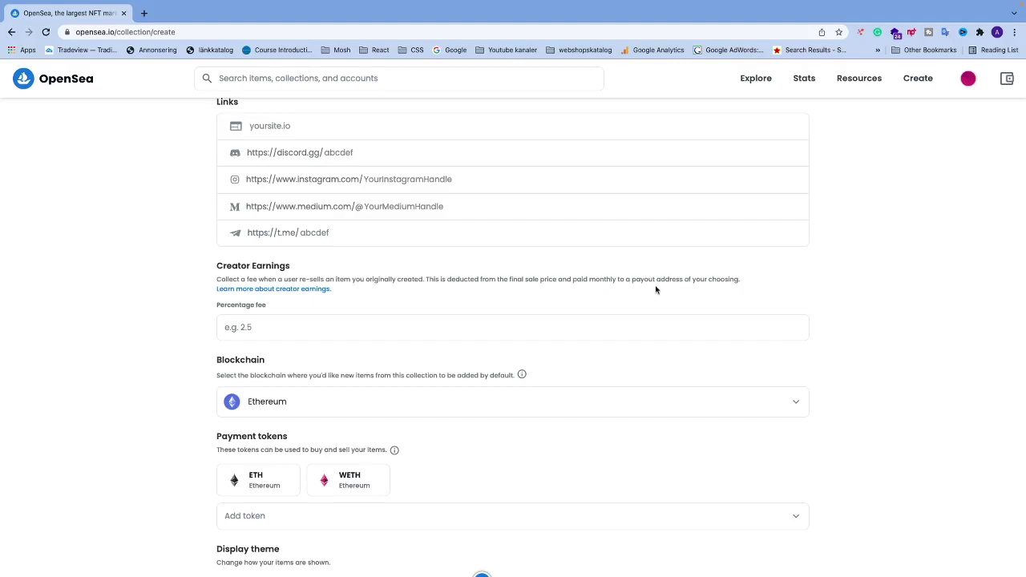
left_click(258, 323)
type("0")
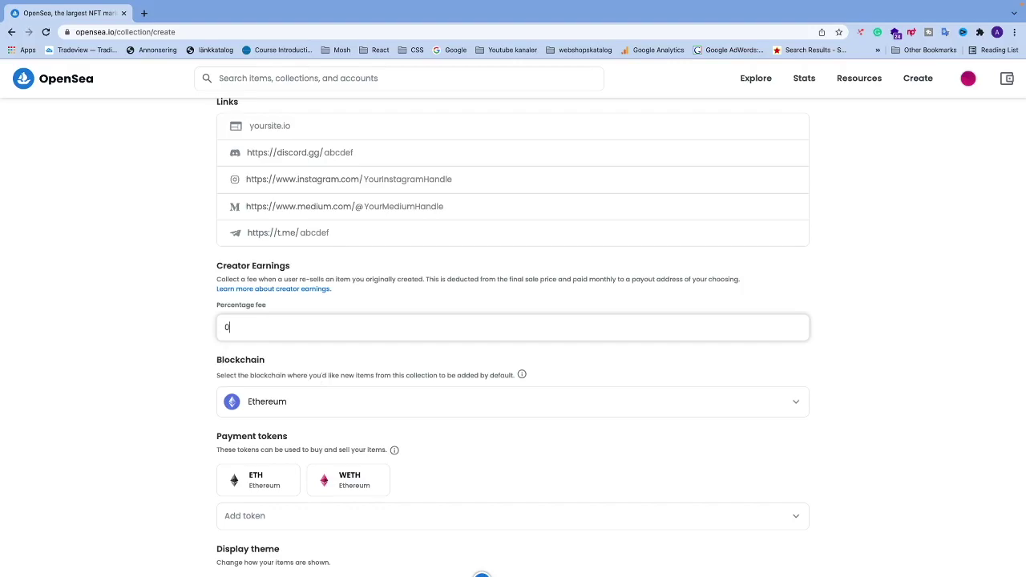
type(".5")
scroll(273, 320, "down", 1)
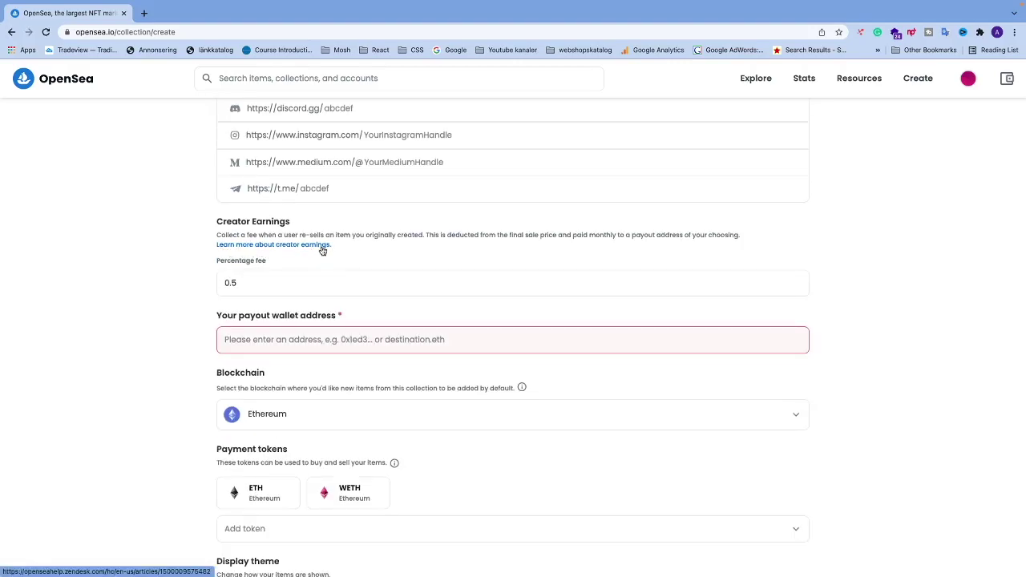
left_click(270, 340)
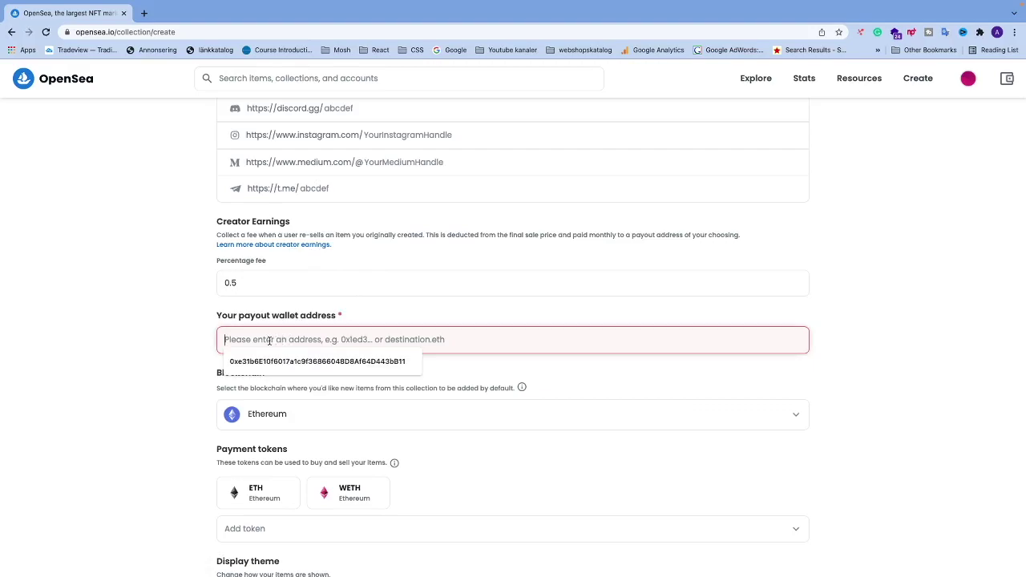
left_click(275, 361)
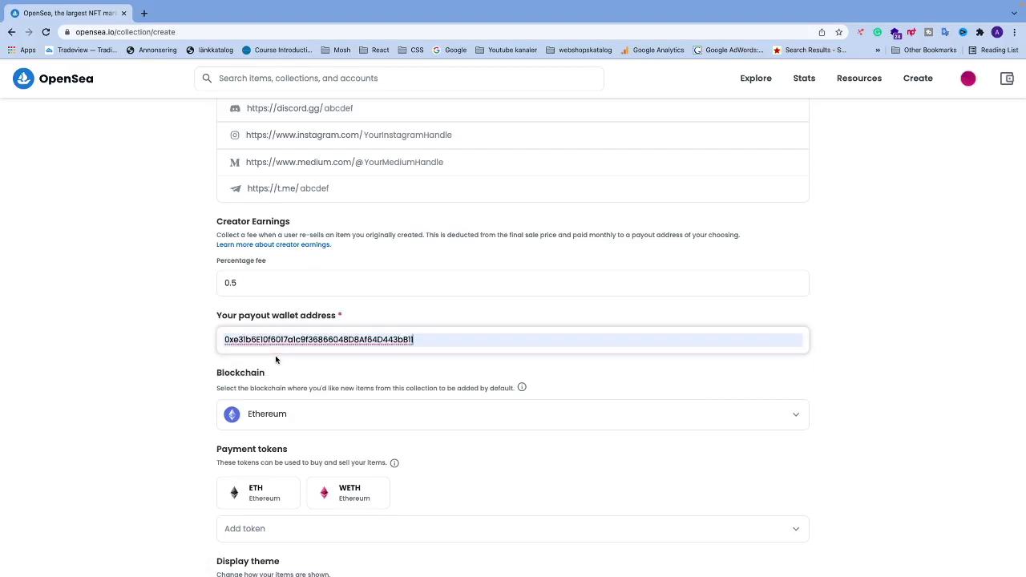
left_click(201, 349)
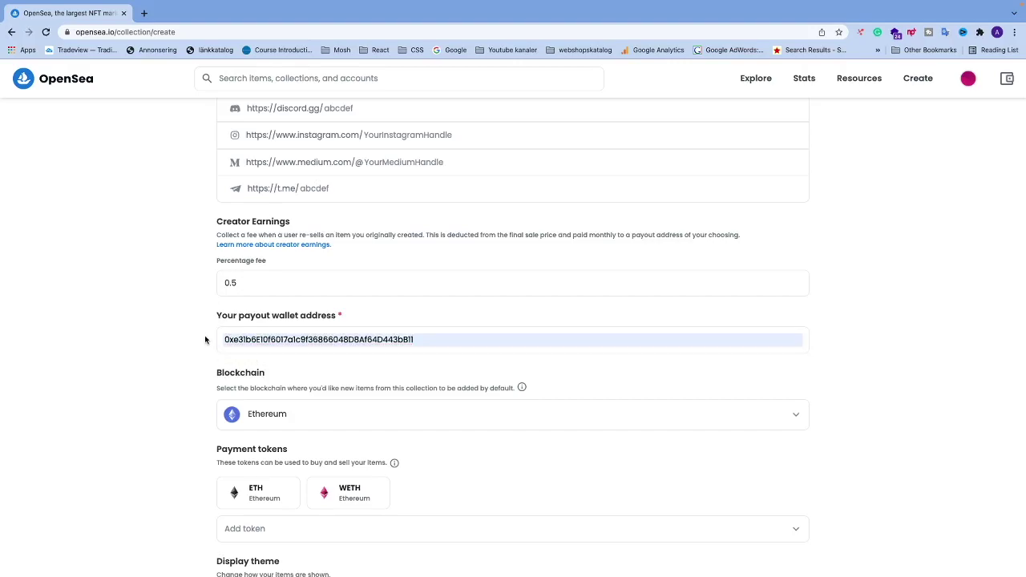
- Set the collection's default blockchain to Polygon
scroll(204, 345, "down", 2)
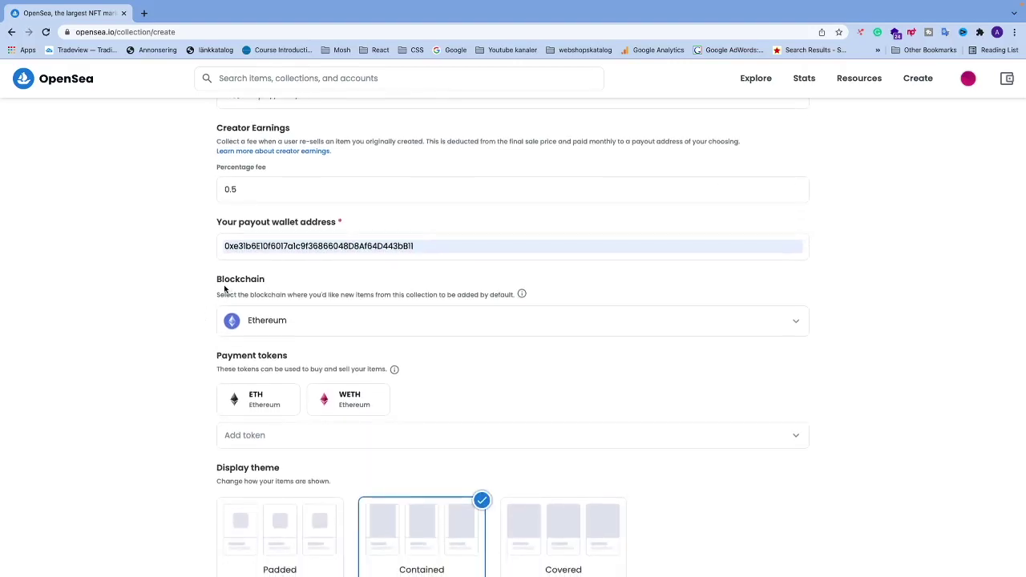
left_click(269, 321)
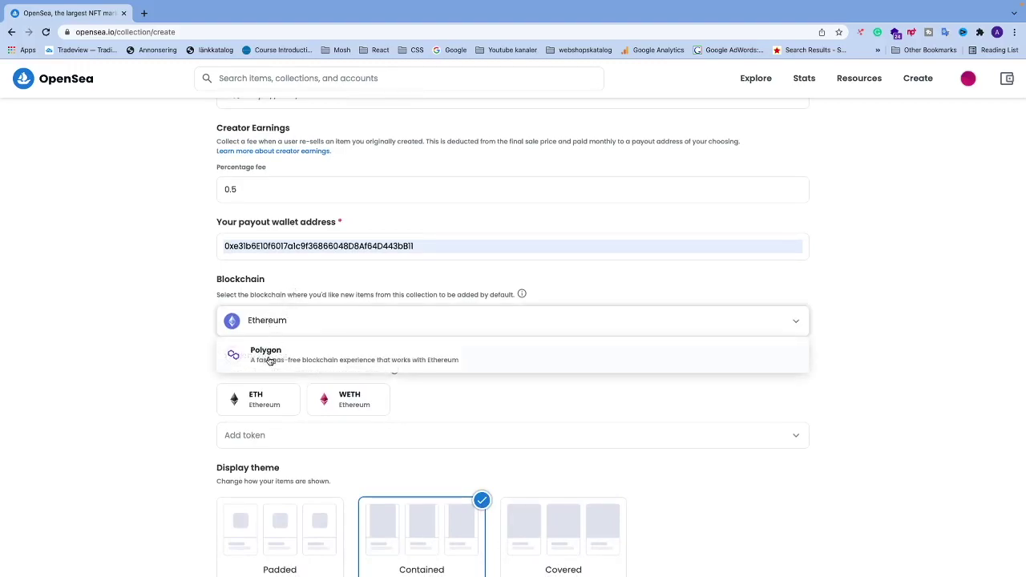
left_click(270, 360)
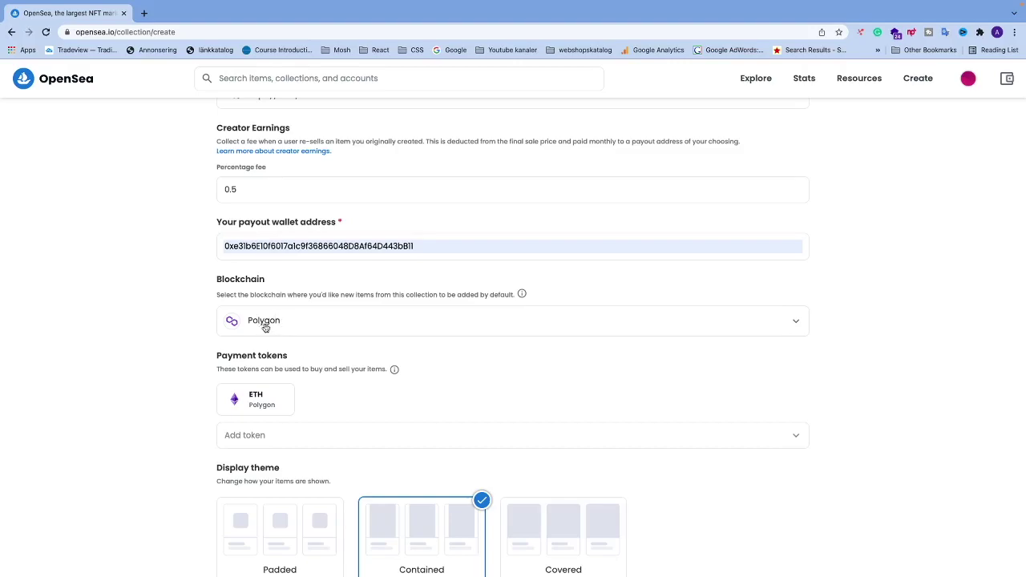
- Review the additional payment tokens on offer without adding any, and set the collection's display theme to Covered
scroll(265, 323, "down", 1)
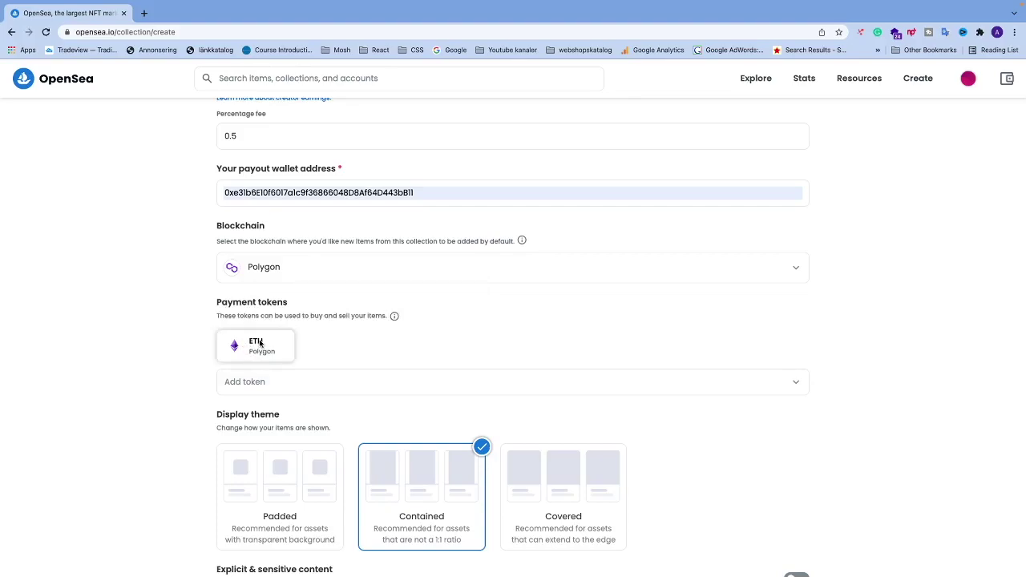
scroll(280, 321, "down", 1)
left_click(269, 299)
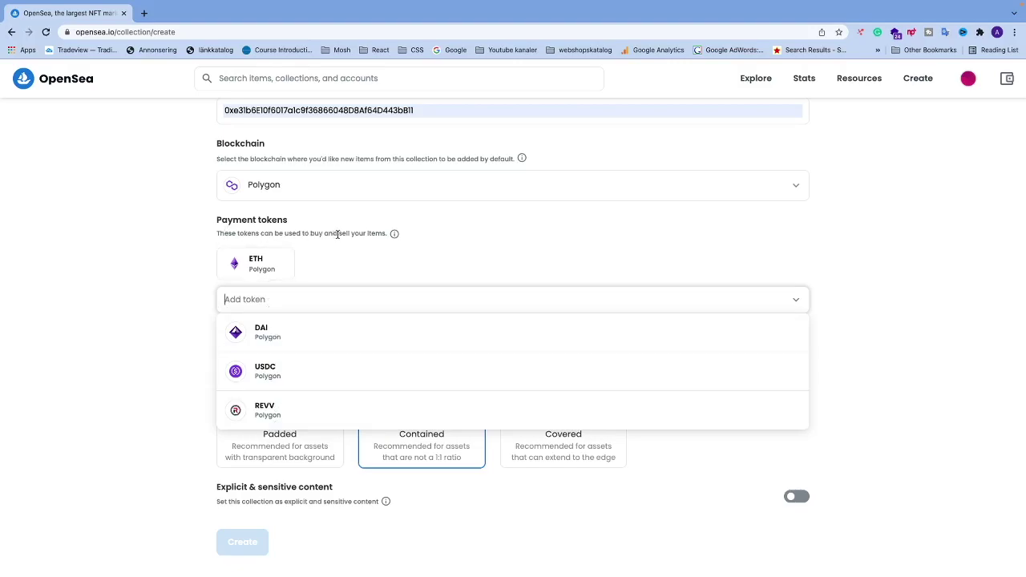
left_click(396, 236)
left_click(267, 299)
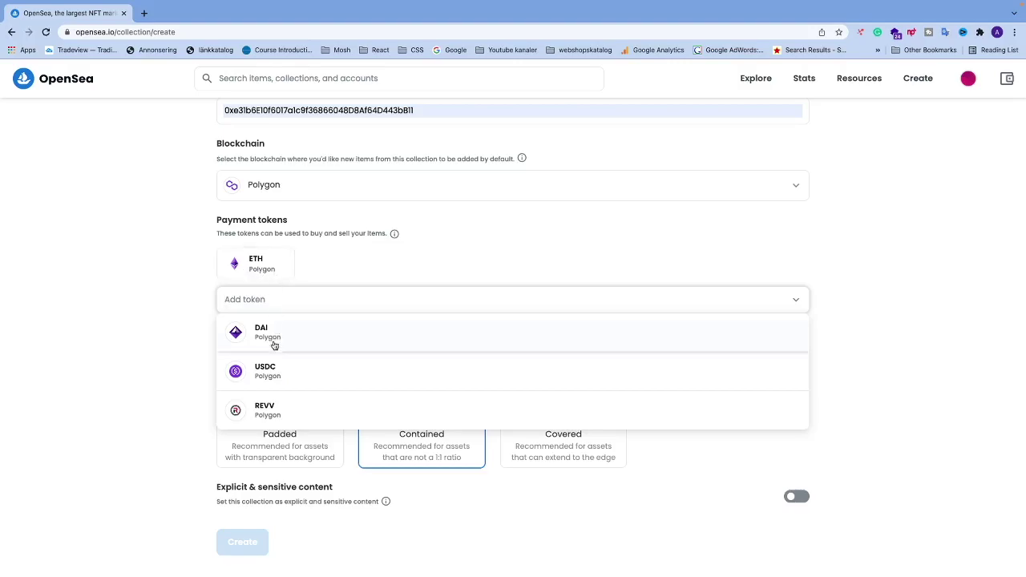
left_click(183, 323)
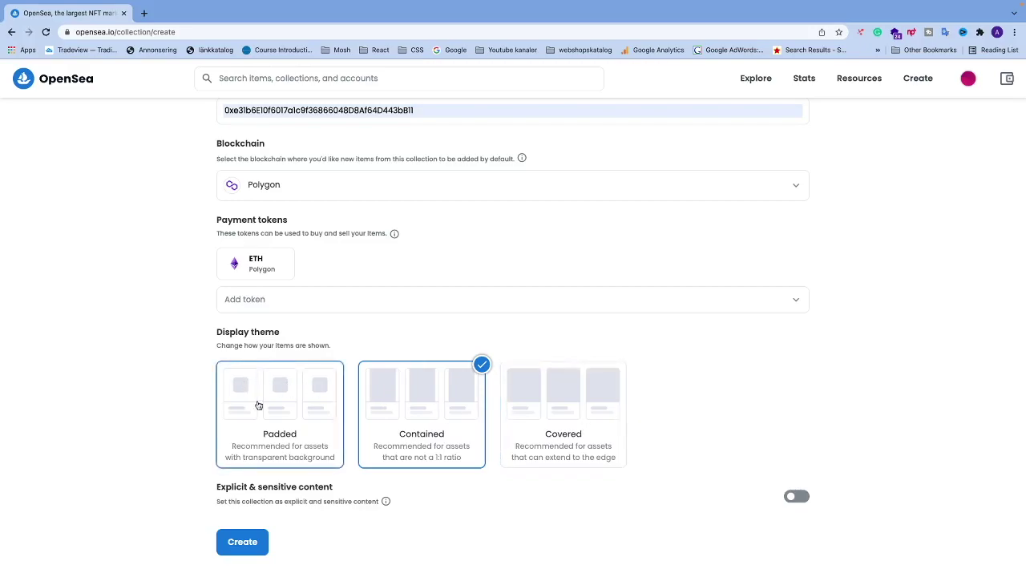
left_click(562, 393)
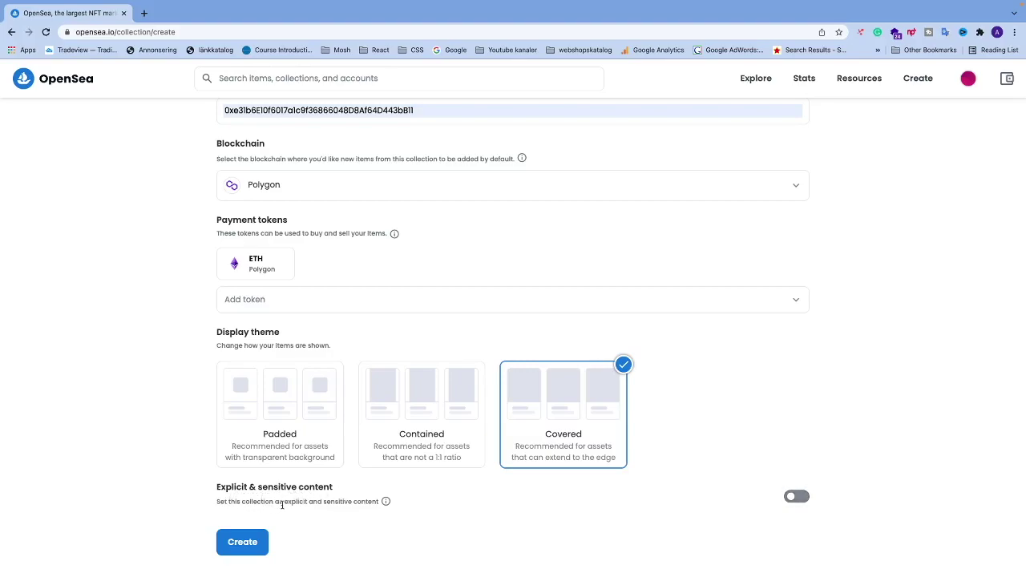
- Check the explicit and sensitive content setting, leave it switched off, and create the collection
mouse_move(386, 502)
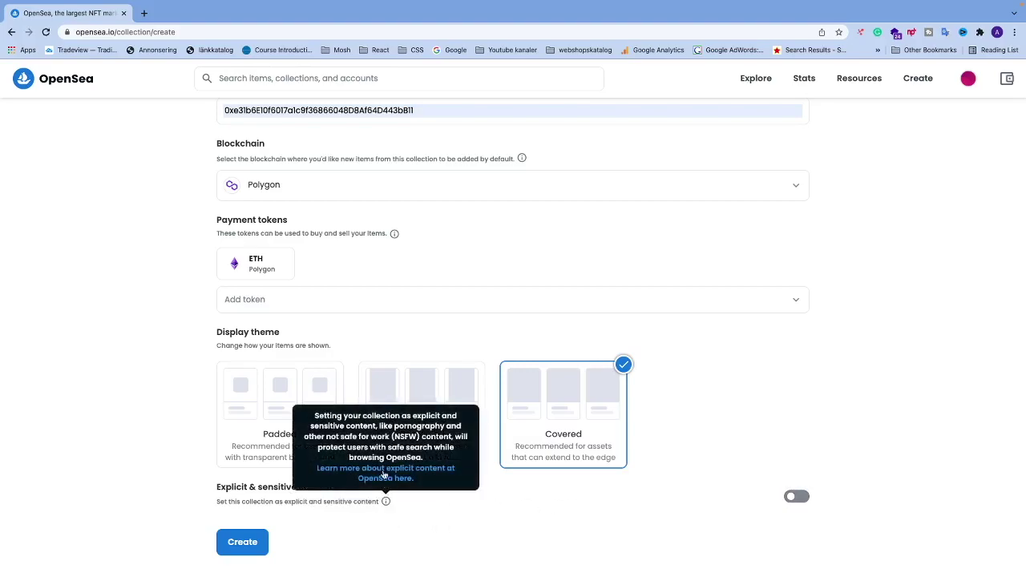
left_click(797, 498)
left_click(798, 498)
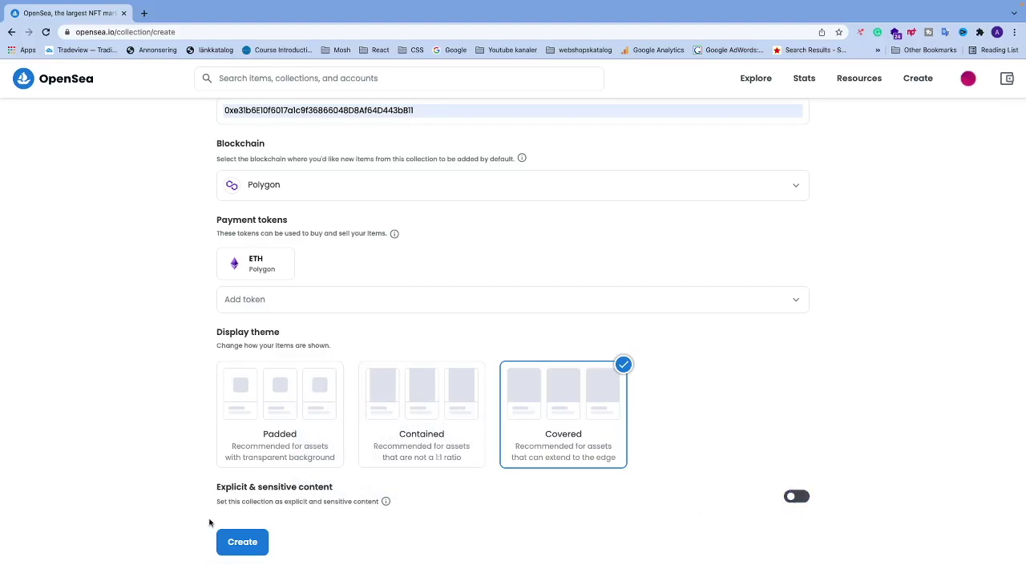
left_click(239, 546)
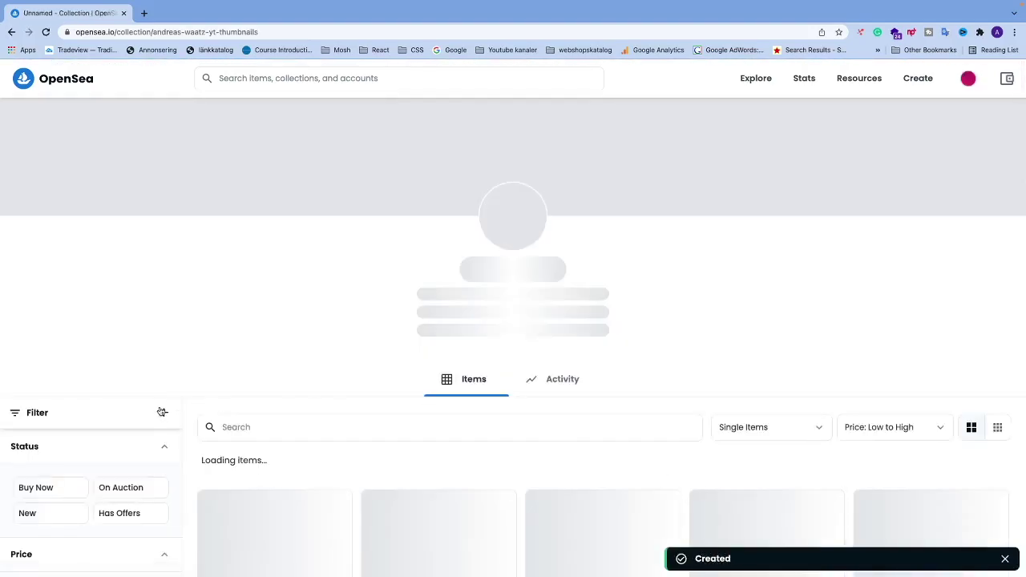
- Look over the new collection's page and start adding a new item to it
scroll(275, 399, "down", 3)
scroll(277, 401, "down", 1)
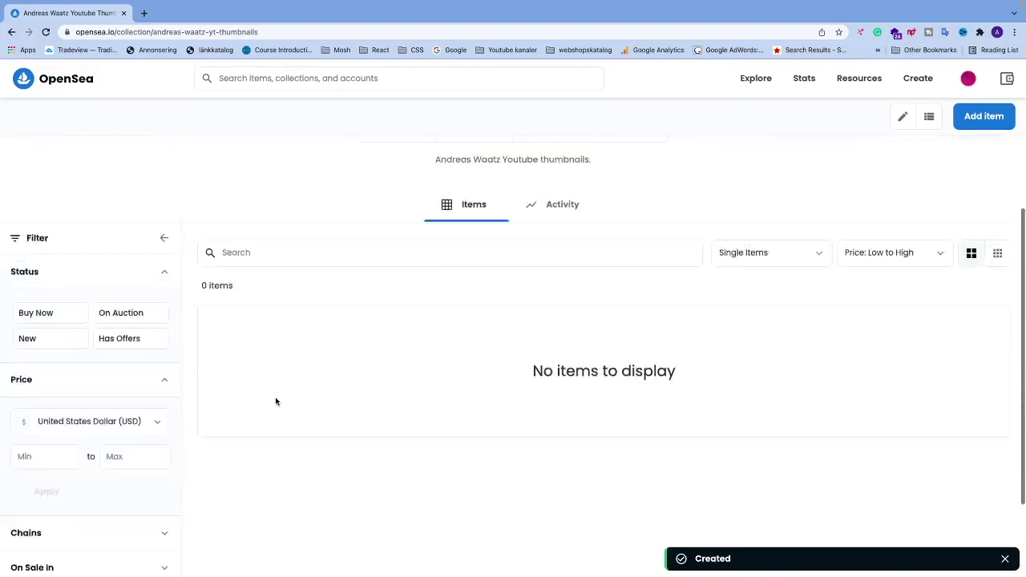
scroll(277, 401, "up", 5)
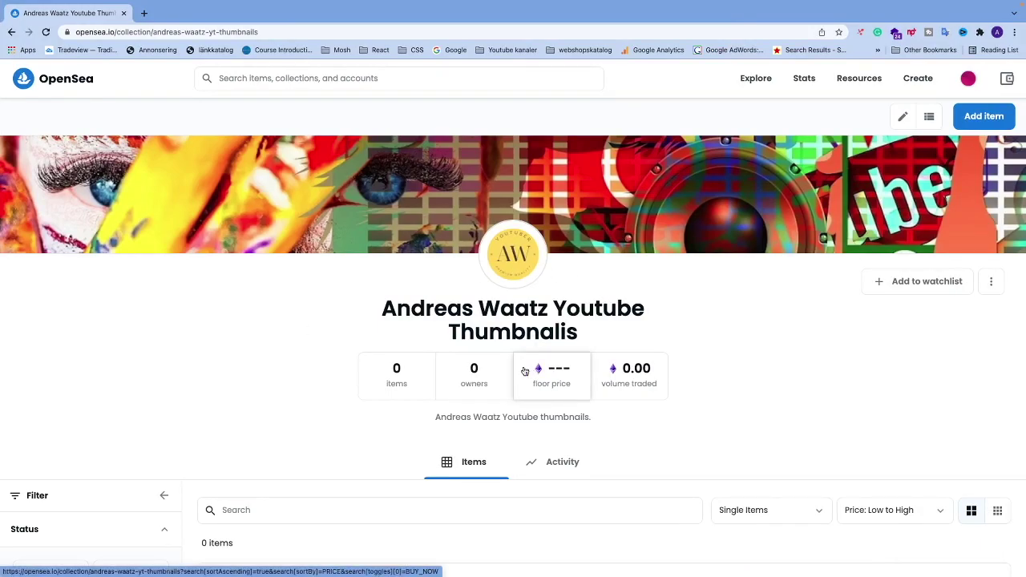
left_click(989, 119)
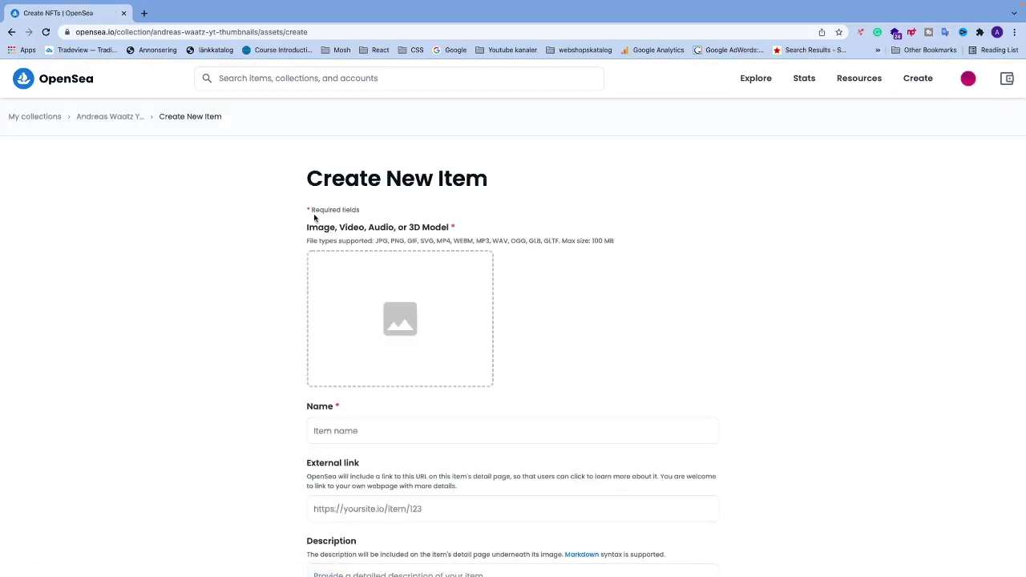
- Check the supported media file types and size limit, and upload the "How to Add Project" PNG thumbnail from the Documents folder as the item's image
scroll(312, 218, "down", 1)
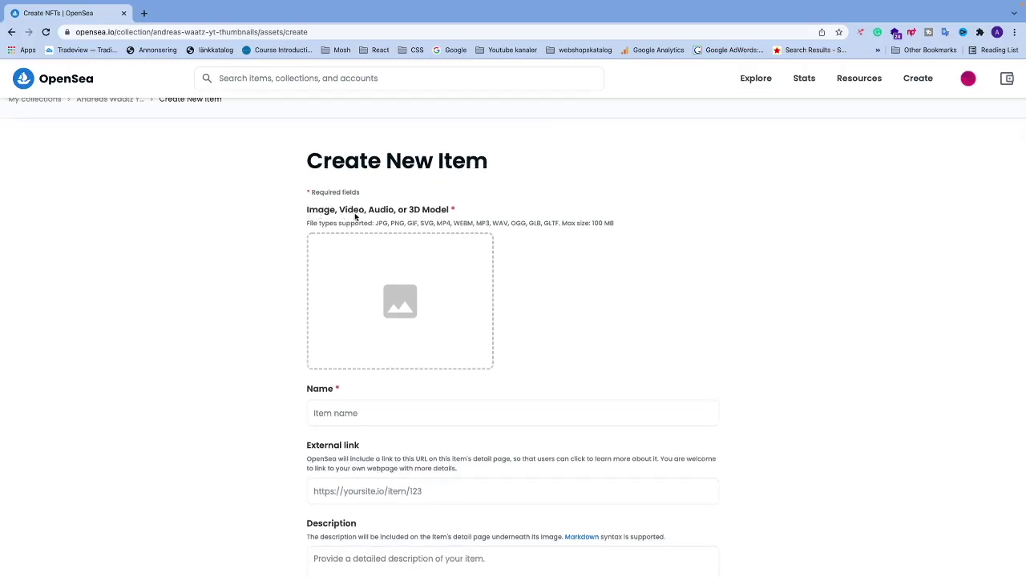
scroll(374, 218, "up", 5)
scroll(367, 224, "down", 2)
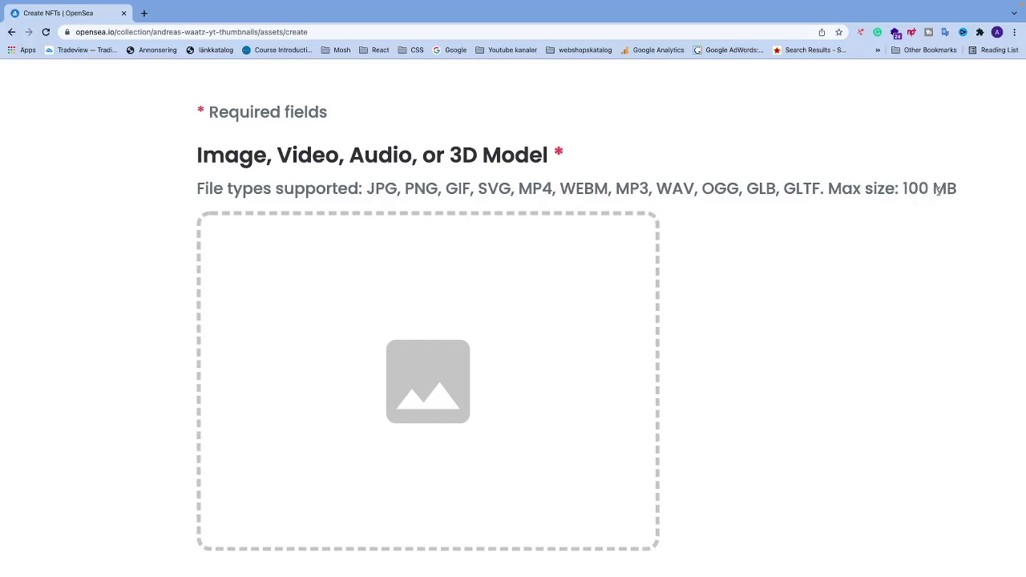
scroll(757, 263, "down", 3)
scroll(758, 263, "up", 2)
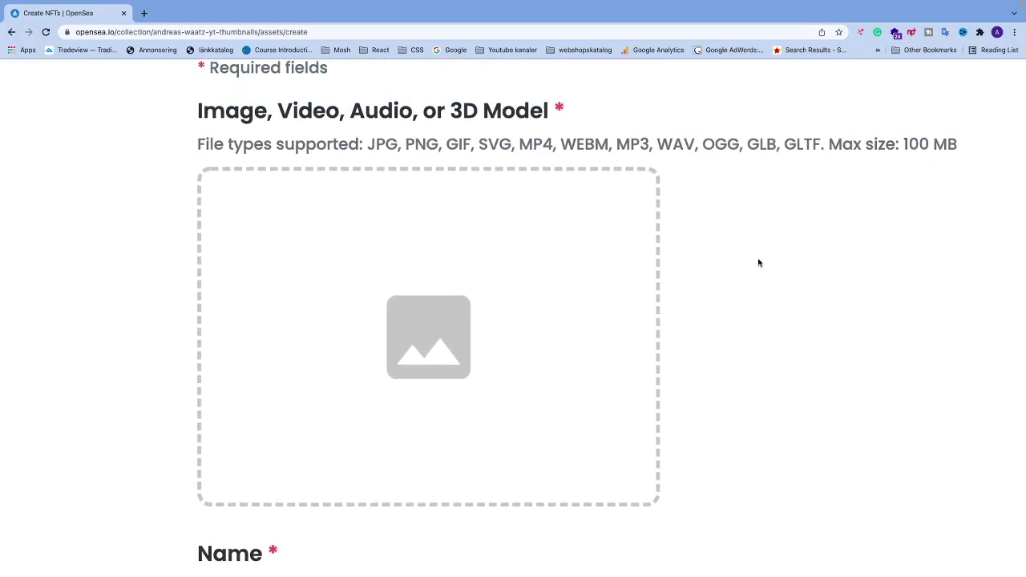
key("ctrl+0")
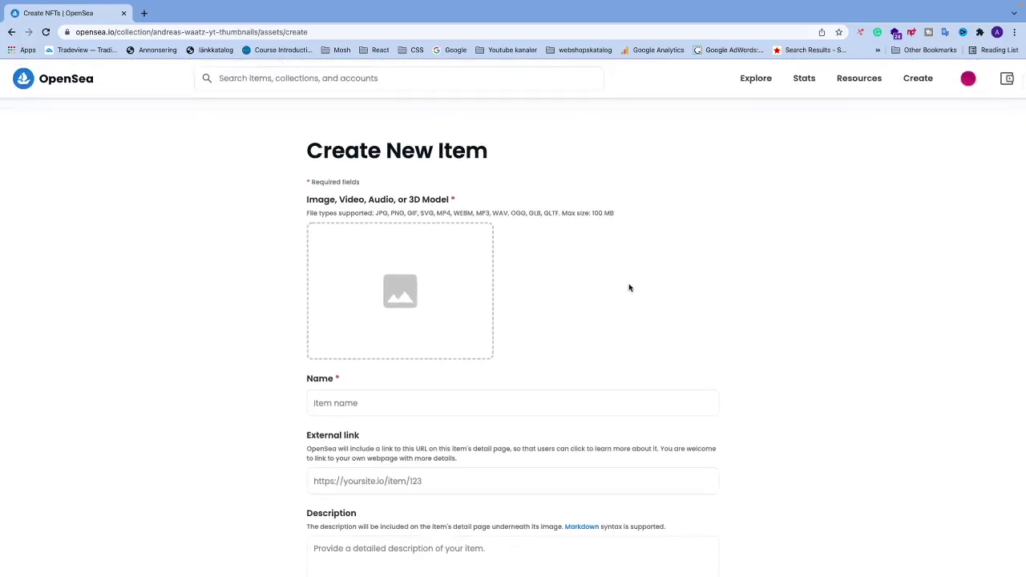
left_click(404, 292)
left_click(513, 168)
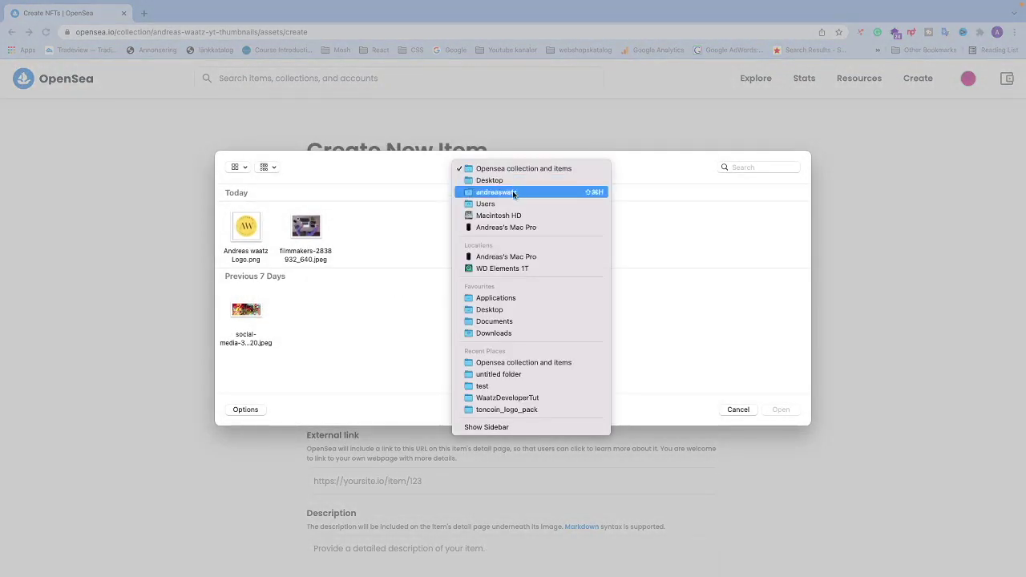
left_click(498, 323)
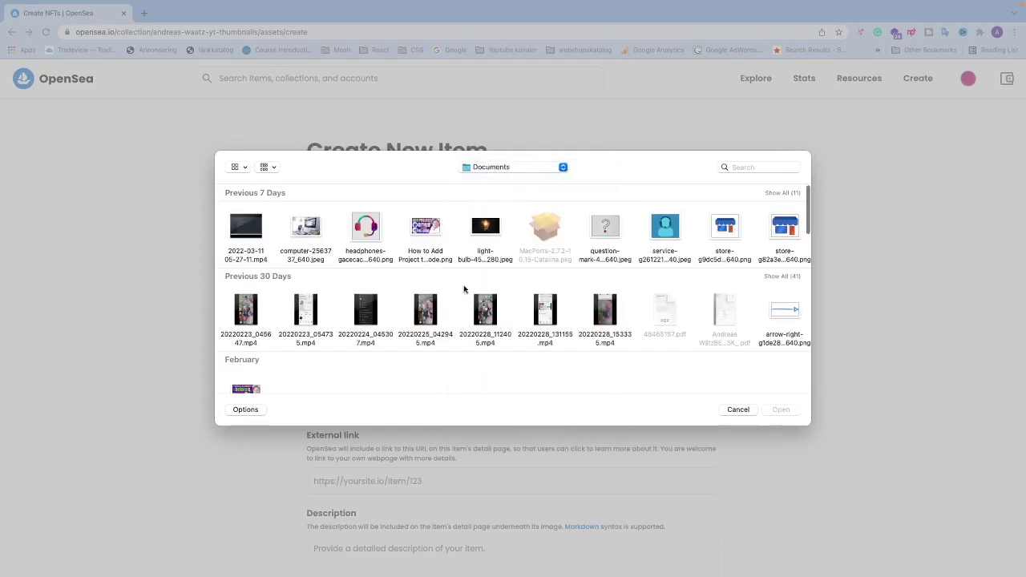
left_click(430, 255)
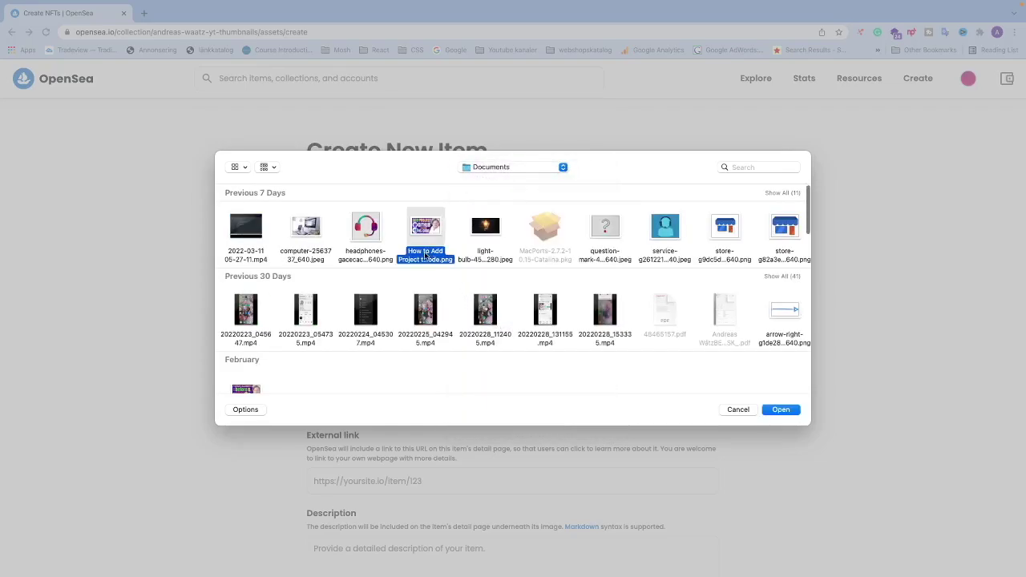
left_click(771, 410)
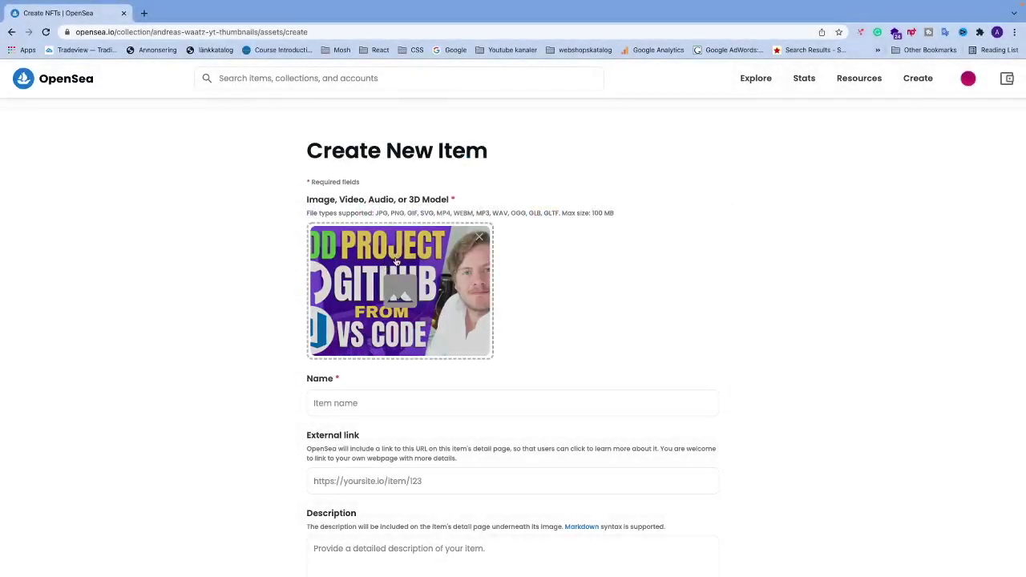
- Name the item with the creator's full name followed by "YT Thumbnail Github Project"
scroll(252, 332, "down", 2)
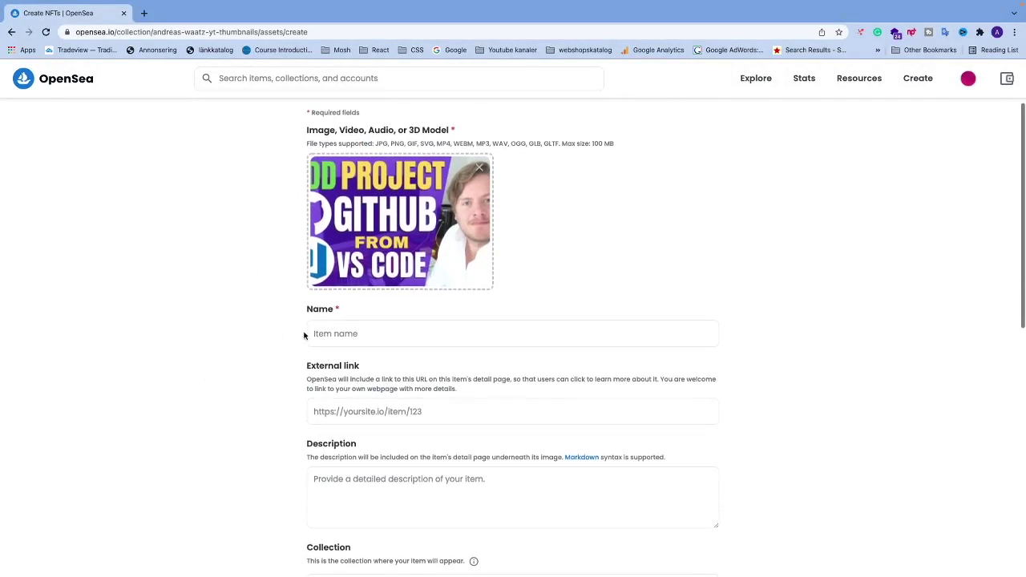
left_click(342, 334)
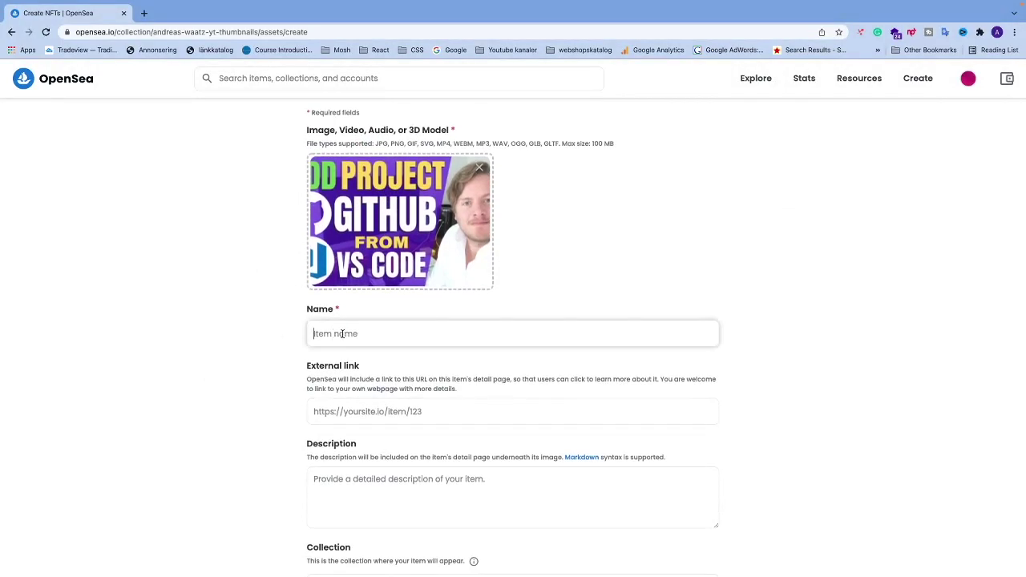
type("G")
key("BackSpace")
type("Andre")
type("as waatz YT Thumbnail Github Project")
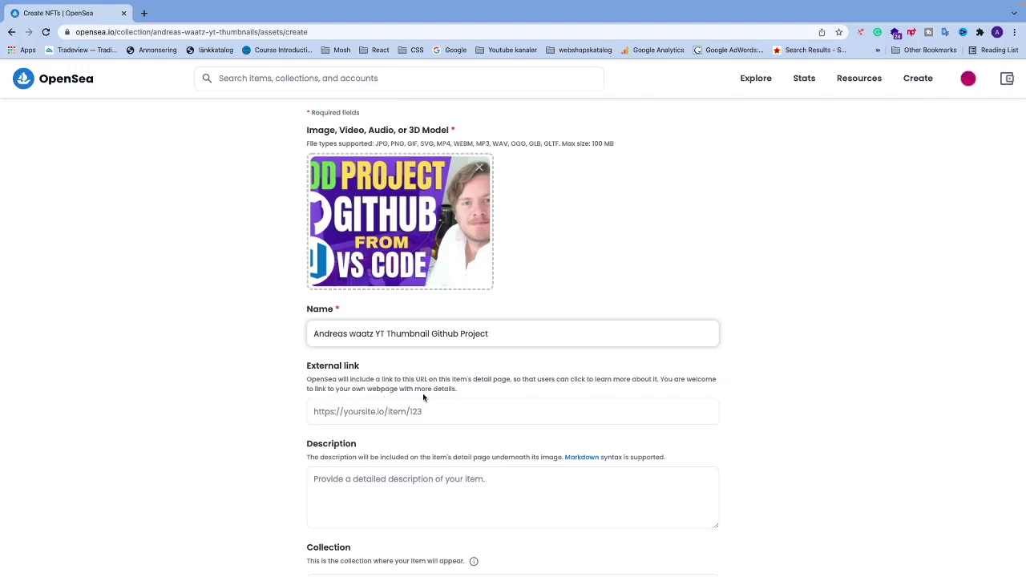
- Leave the external link empty and fill the description with a copy of the item's name, ending with a full stop
left_click(376, 409)
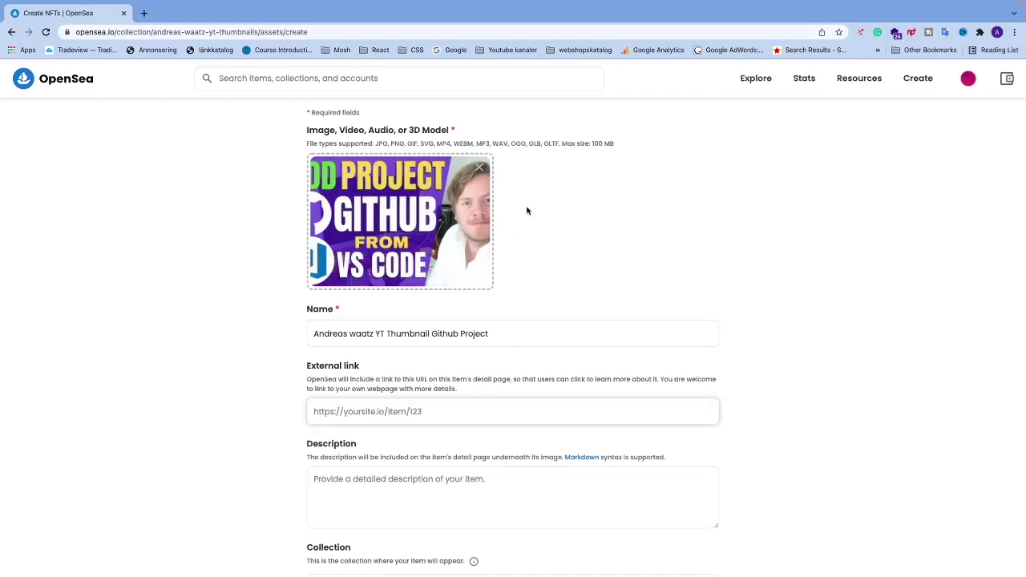
scroll(382, 403, "down", 1)
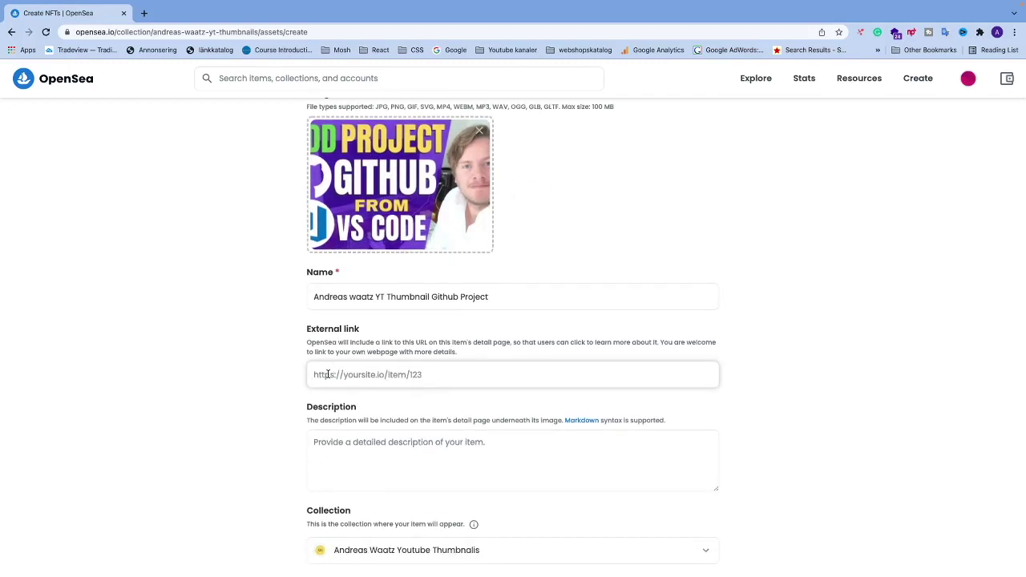
scroll(348, 440, "down", 2)
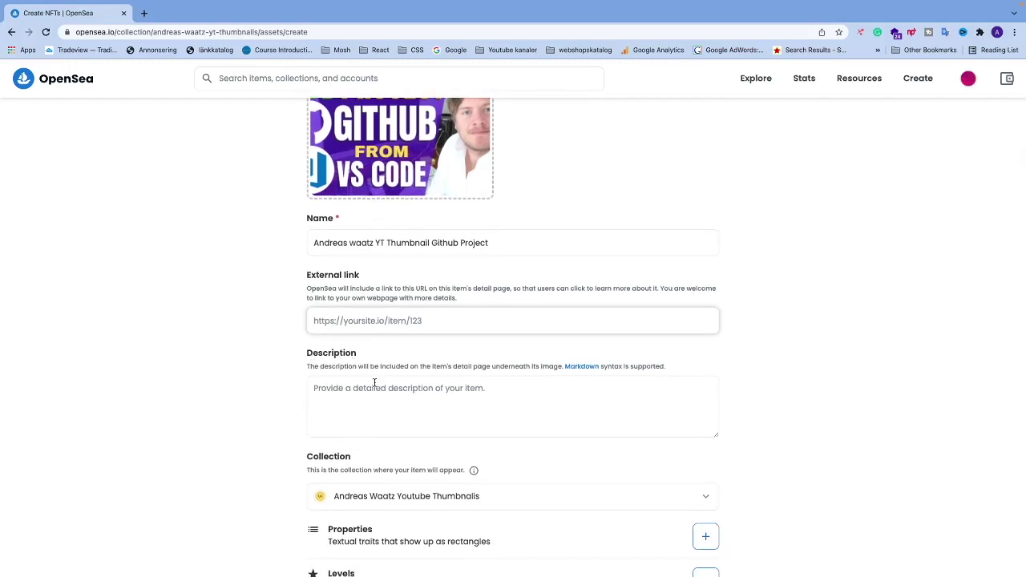
scroll(372, 417, "up", 1)
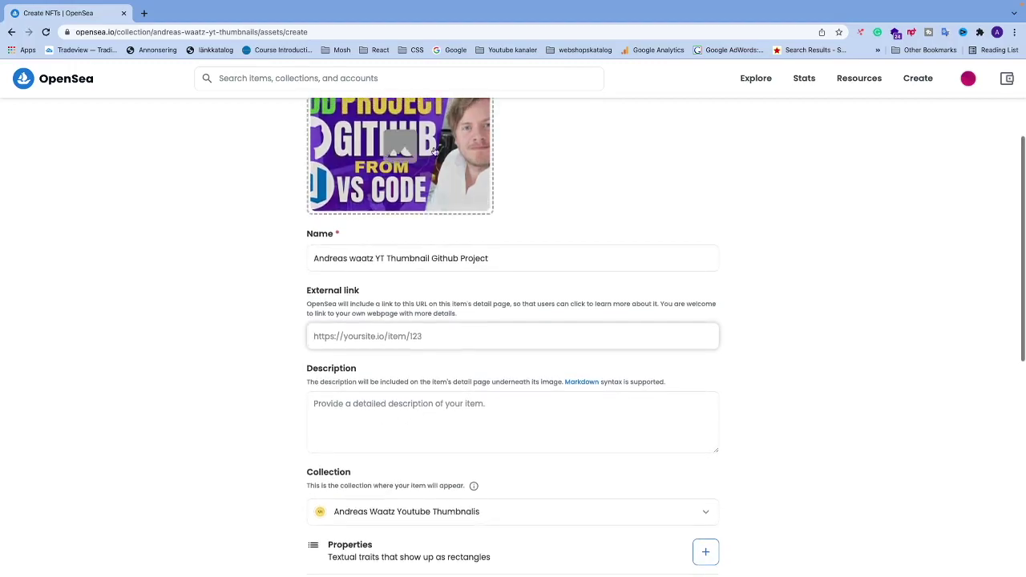
left_click(398, 408)
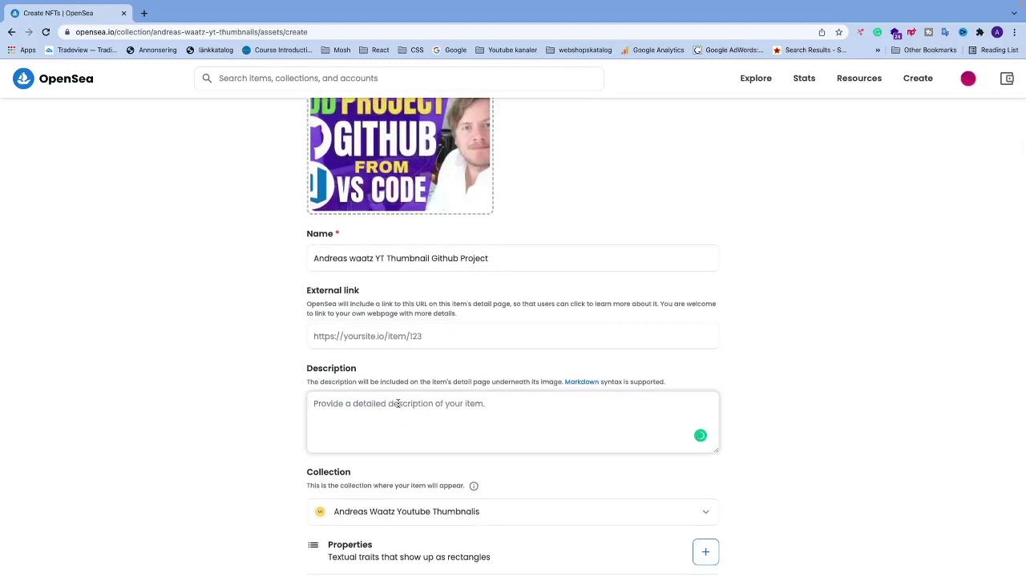
left_click_drag(505, 257, 313, 248)
key("ctrl+c")
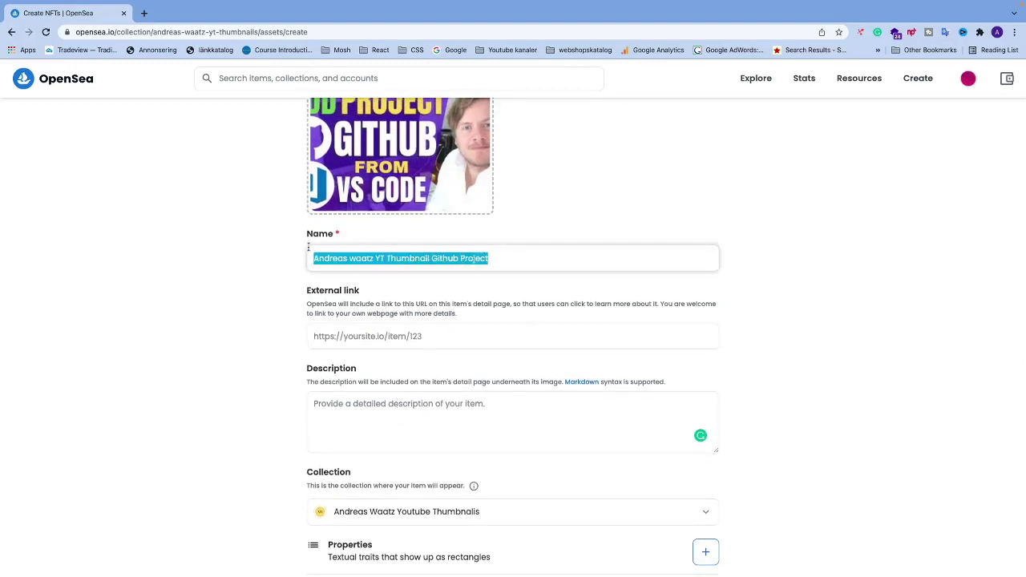
left_click(345, 404)
key("ctrl+v")
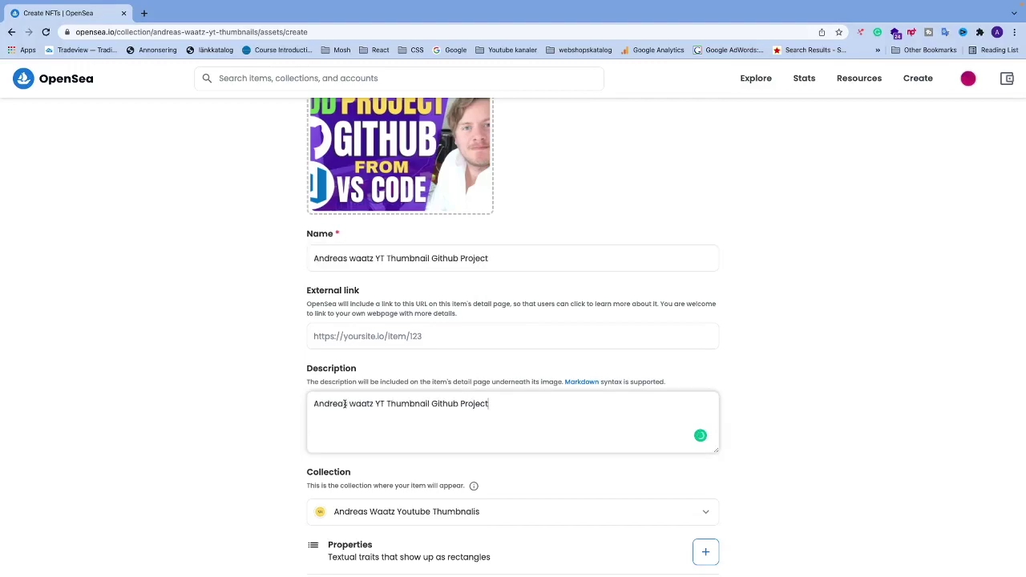
type(".")
- Assign the item to the newly created YouTube thumbnails collection
scroll(264, 425, "down", 2)
scroll(261, 426, "down", 1)
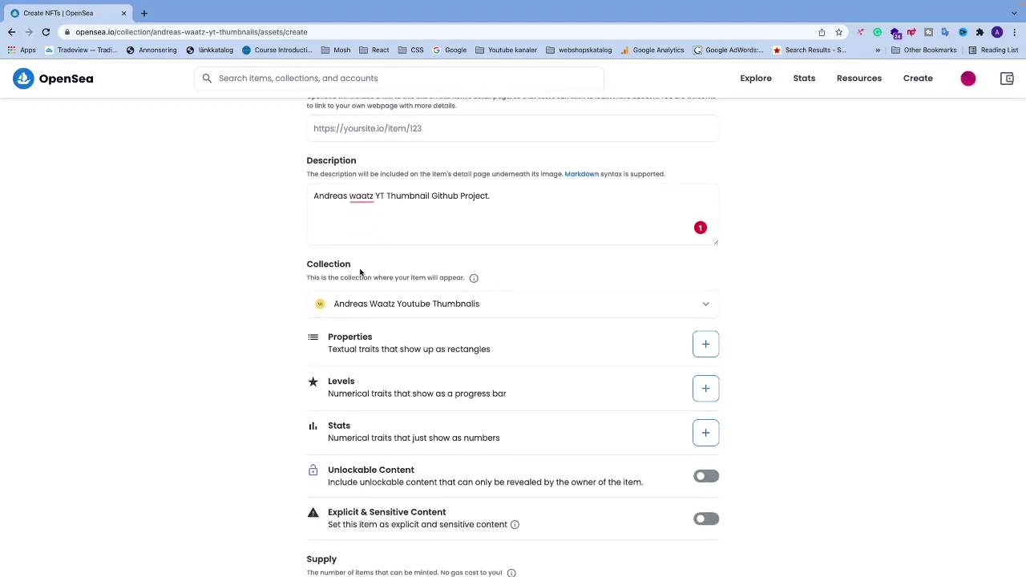
left_click(399, 302)
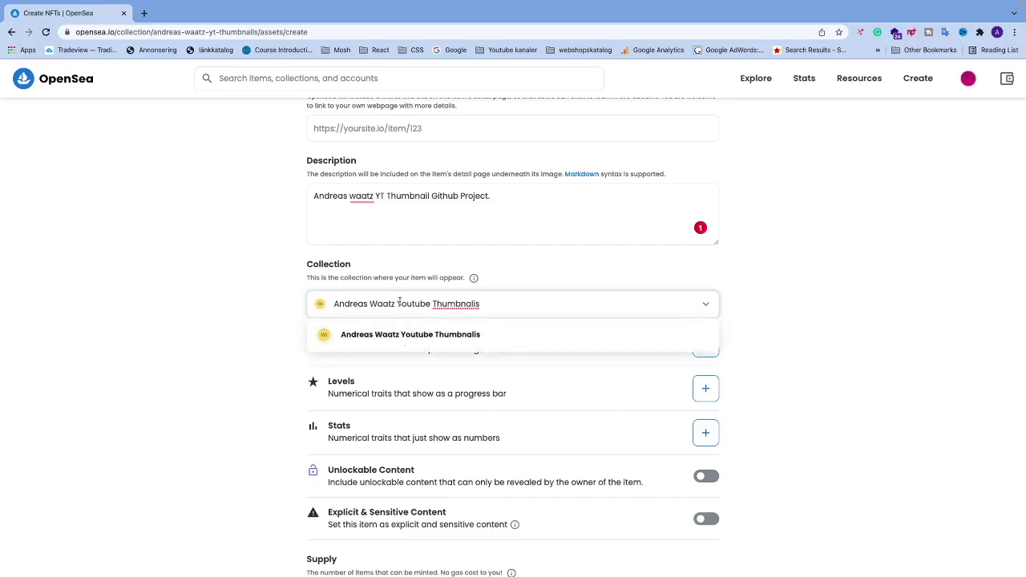
left_click(433, 334)
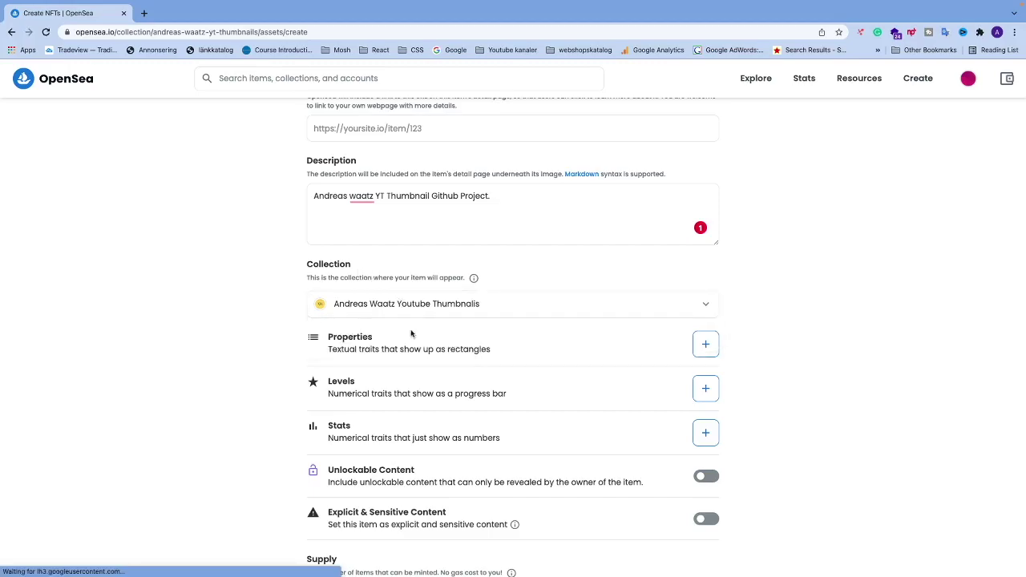
- Enter a first property for the item with type Gender and name Male
scroll(285, 321, "down", 1)
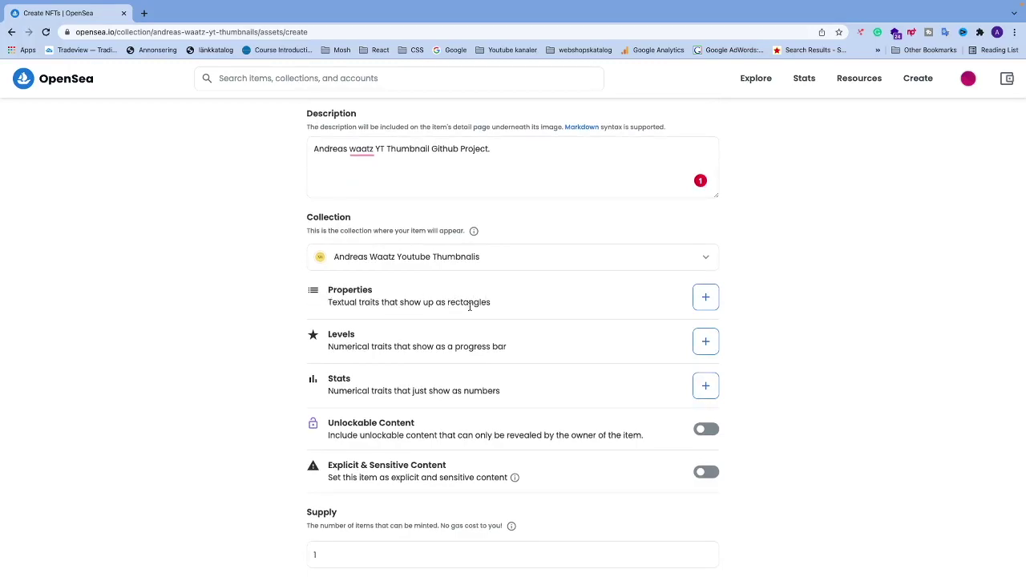
scroll(497, 307, "up", 2)
scroll(497, 307, "up", 5)
scroll(212, 382, "down", 2)
scroll(212, 381, "down", 3)
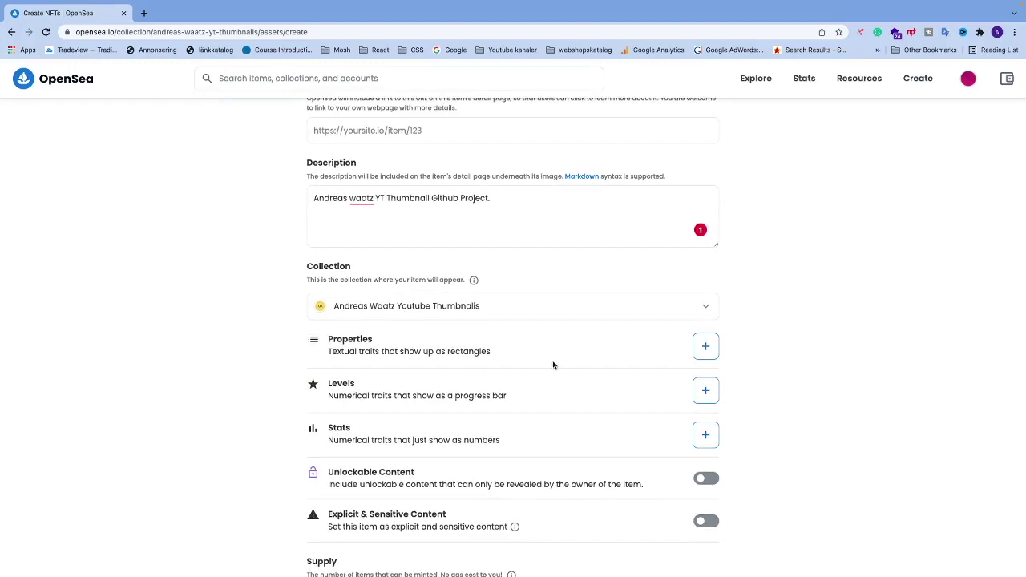
left_click(706, 347)
left_click(508, 303)
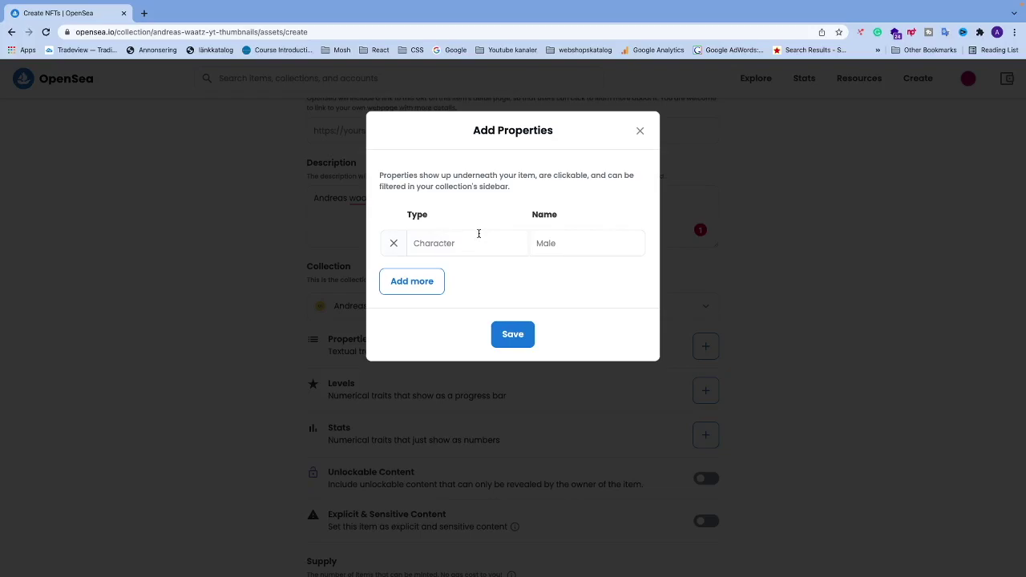
left_click(438, 246)
type("Gender")
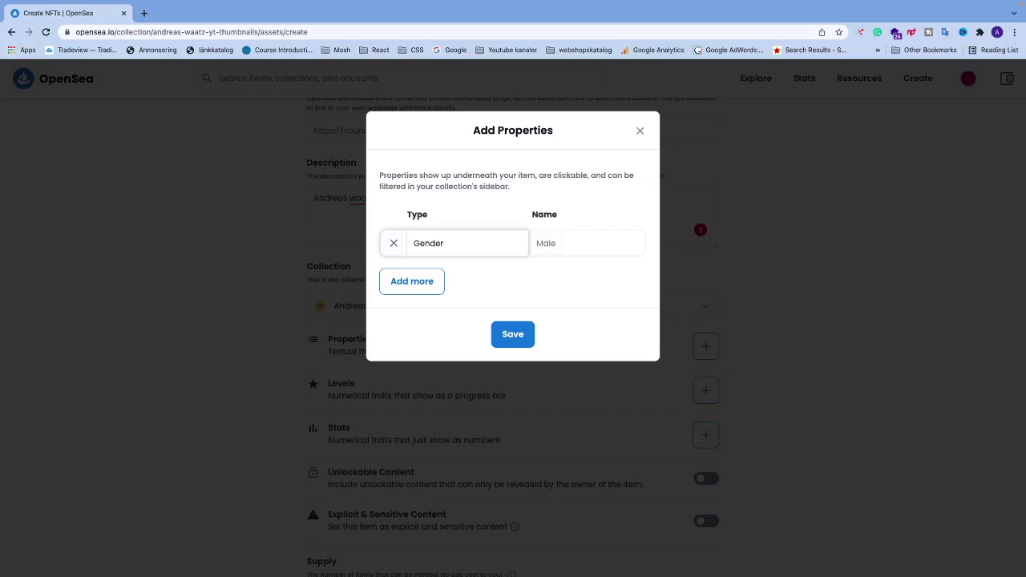
left_click(547, 247)
type("Male")
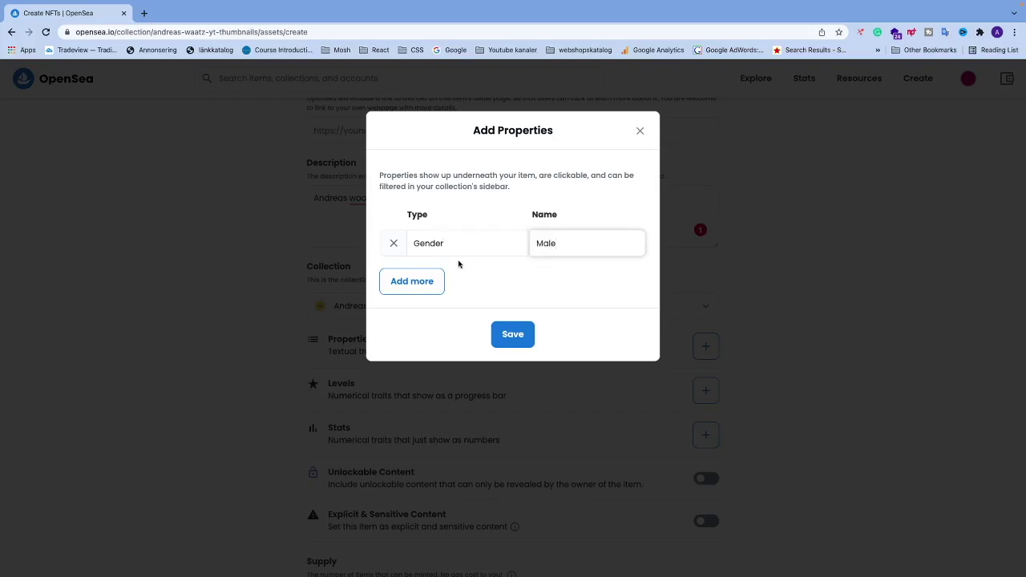
- Add a second property with type Color and name Purple, and save the item's properties
left_click(416, 282)
left_click(433, 281)
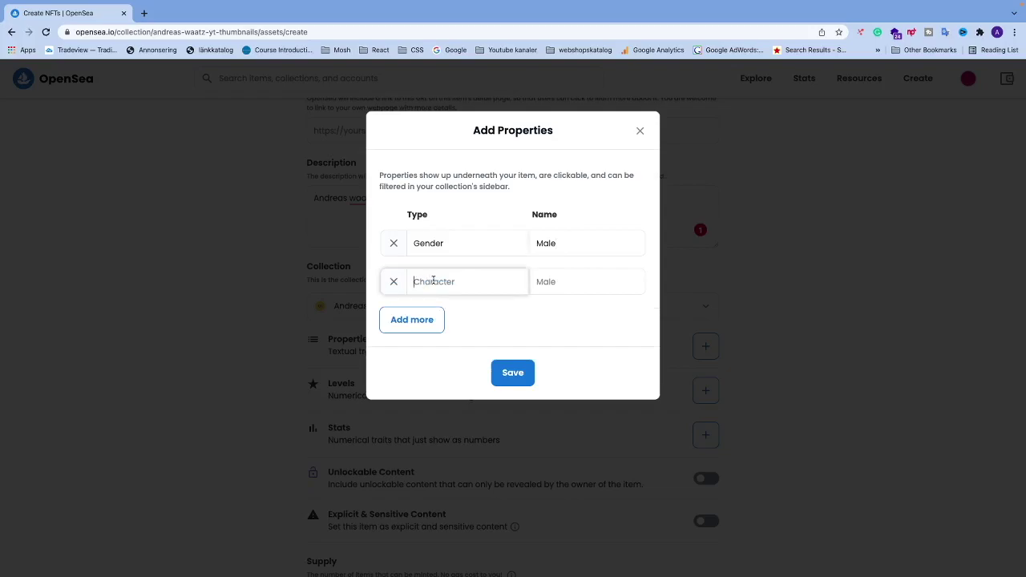
type("Color")
left_click(572, 283)
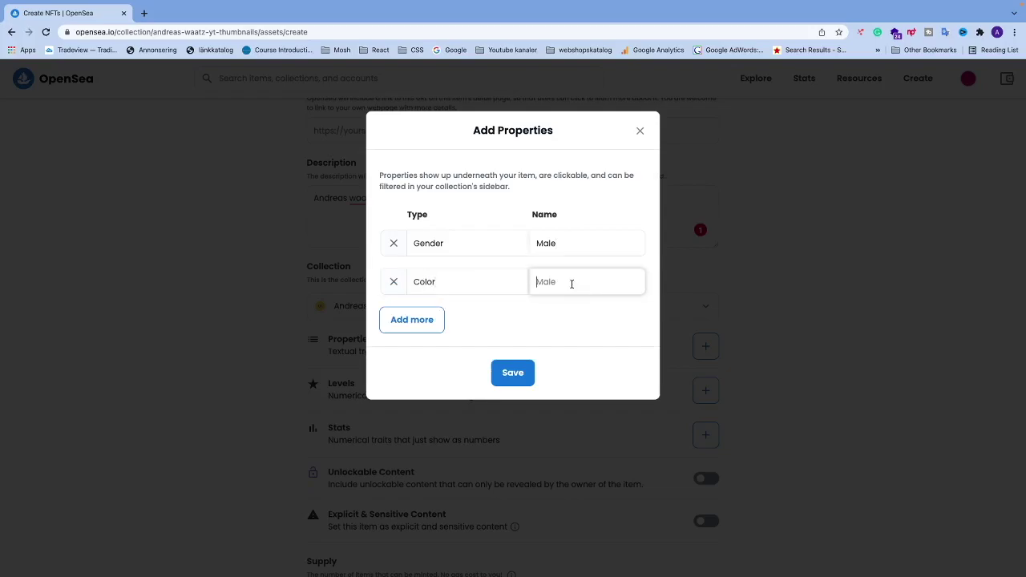
type("Purple")
left_click(519, 375)
scroll(250, 362, "down", 3)
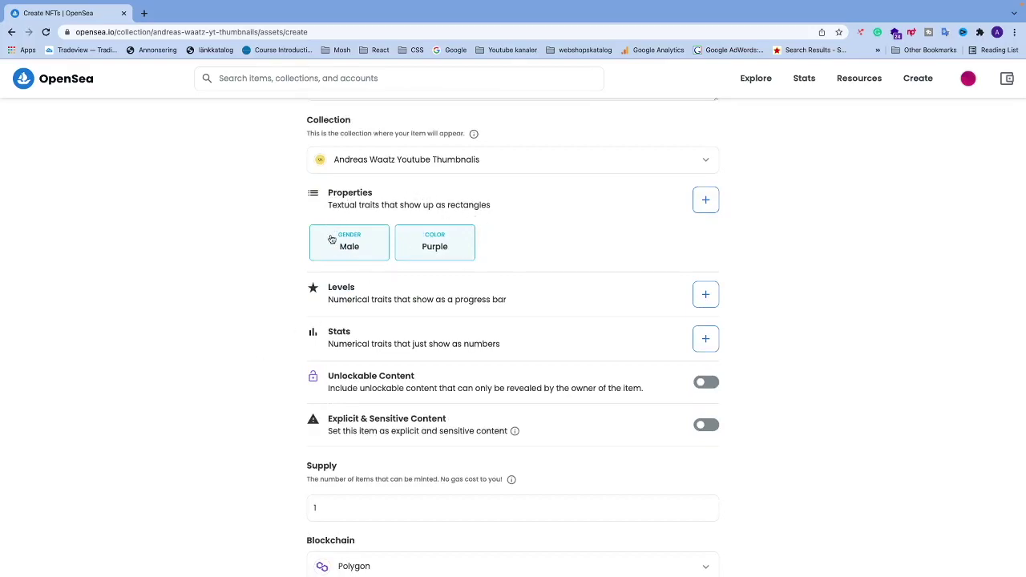
- View the entry forms for the item's levels and stats, closing each without adding any traits
scroll(299, 318, "down", 1)
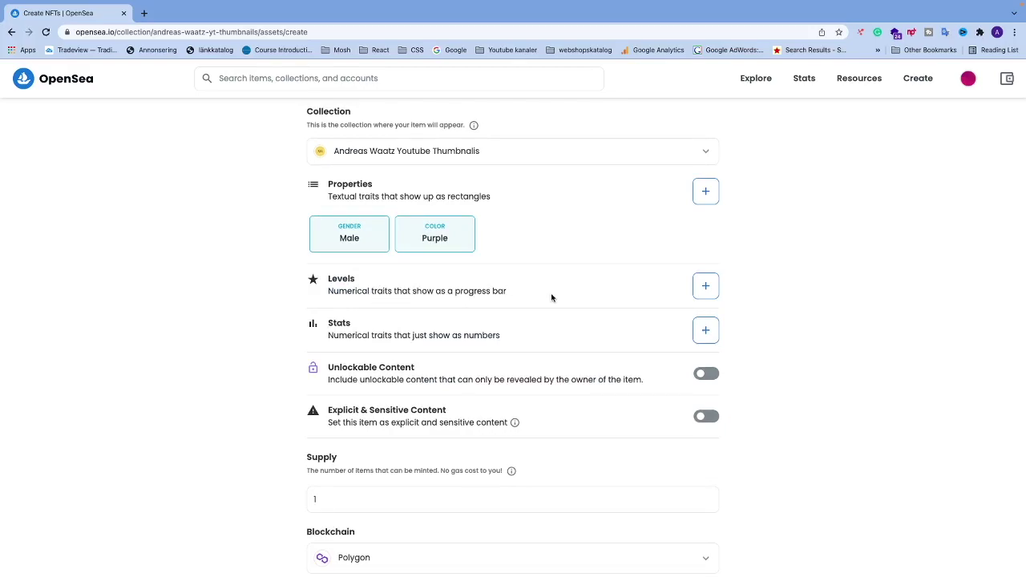
left_click(705, 286)
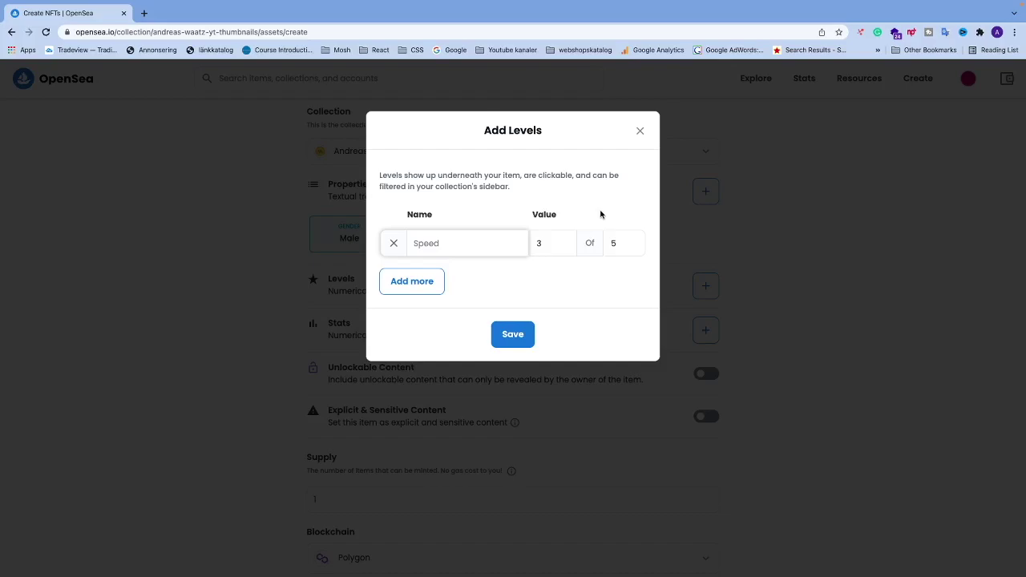
left_click(640, 131)
scroll(401, 290, "down", 2)
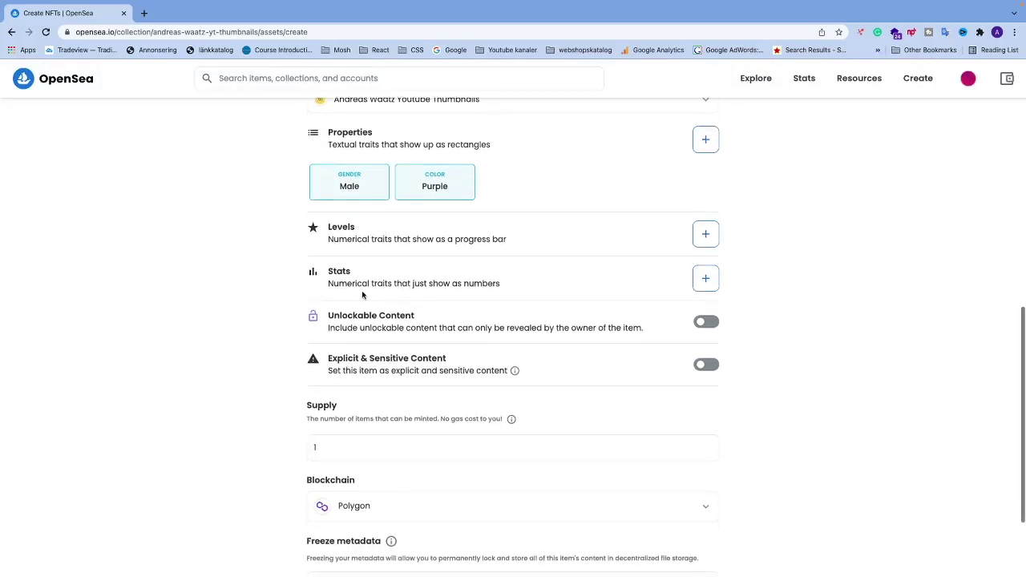
left_click(706, 279)
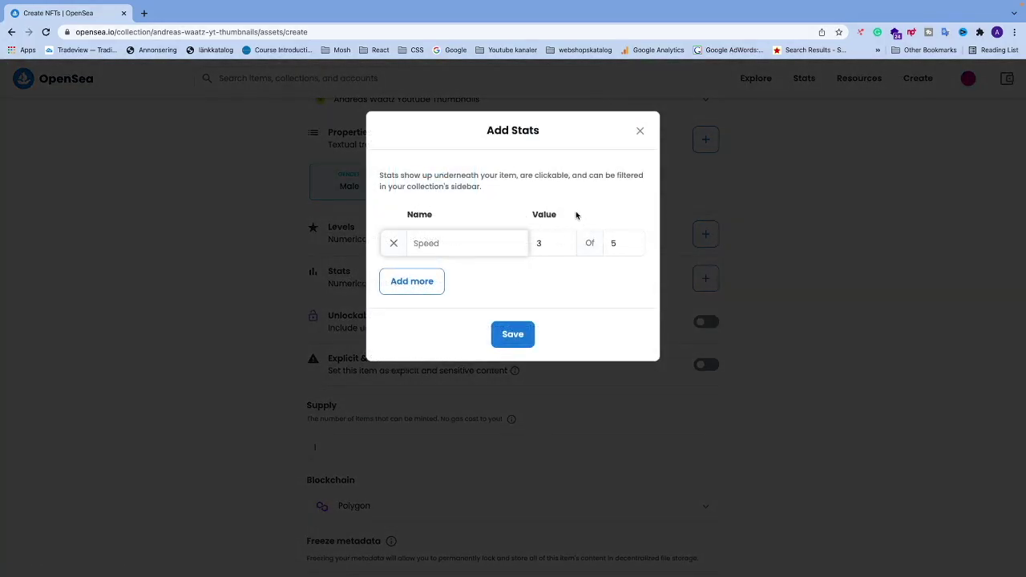
left_click(642, 134)
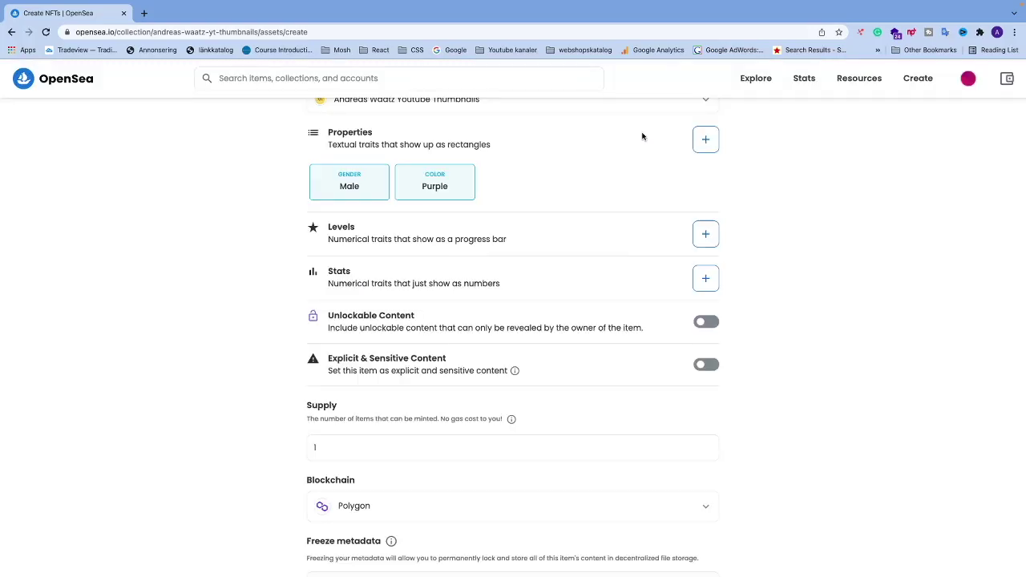
- Briefly enable unlockable content to view its text field, and leave unlockable and explicit content switched off
scroll(339, 285, "down", 1)
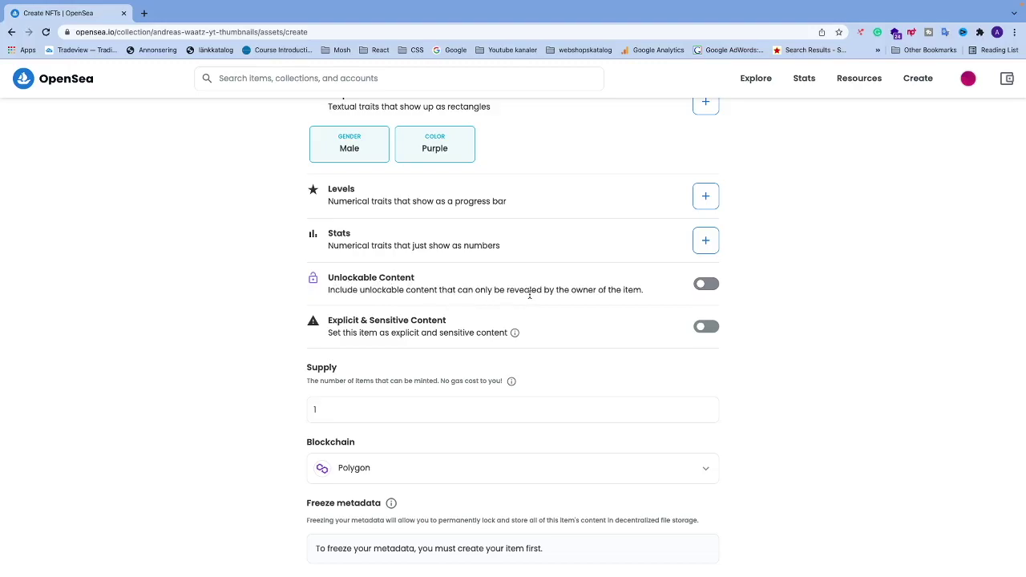
left_click(706, 284)
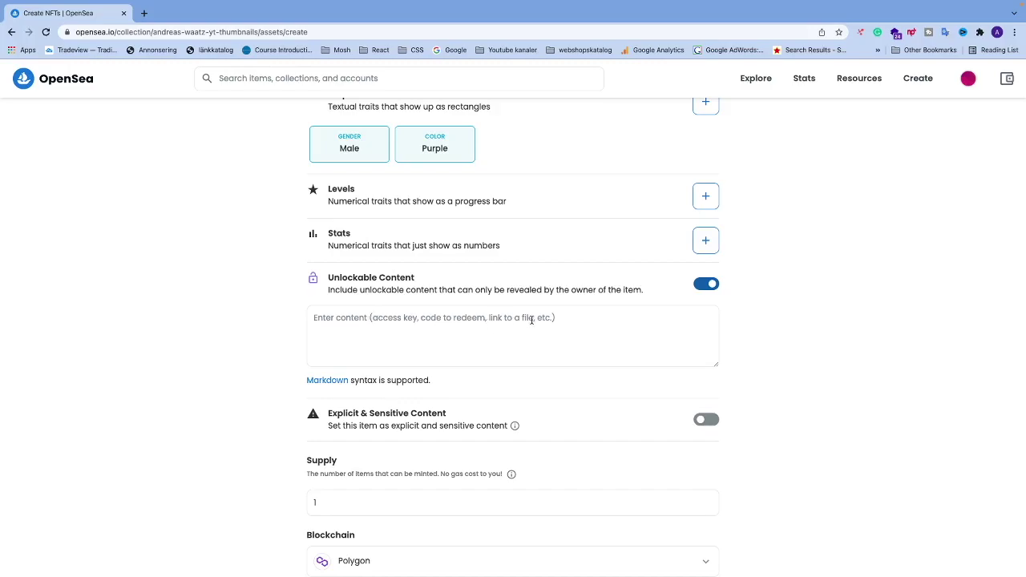
left_click(706, 286)
scroll(230, 364, "down", 1)
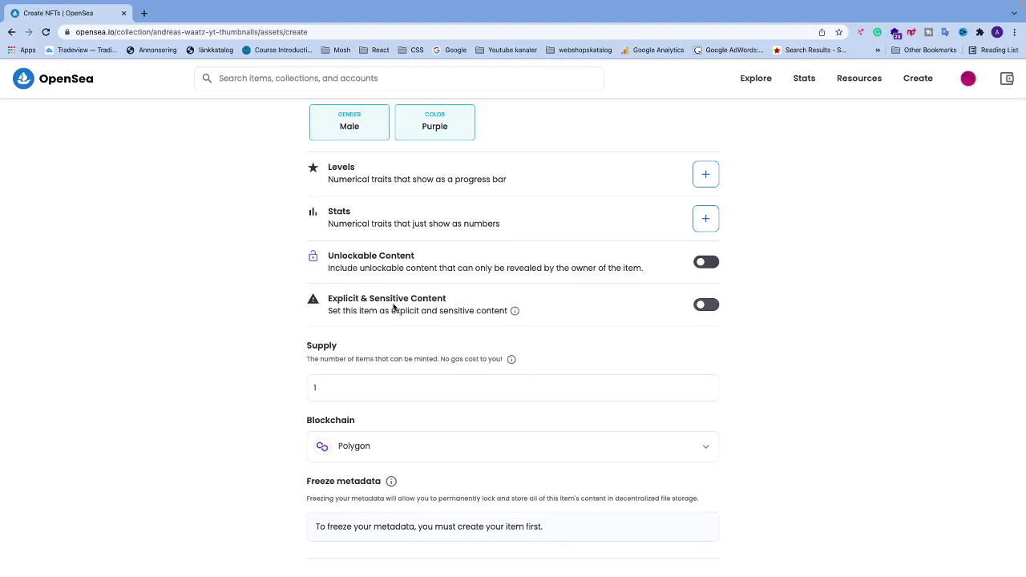
left_click(707, 306)
scroll(277, 355, "down", 2)
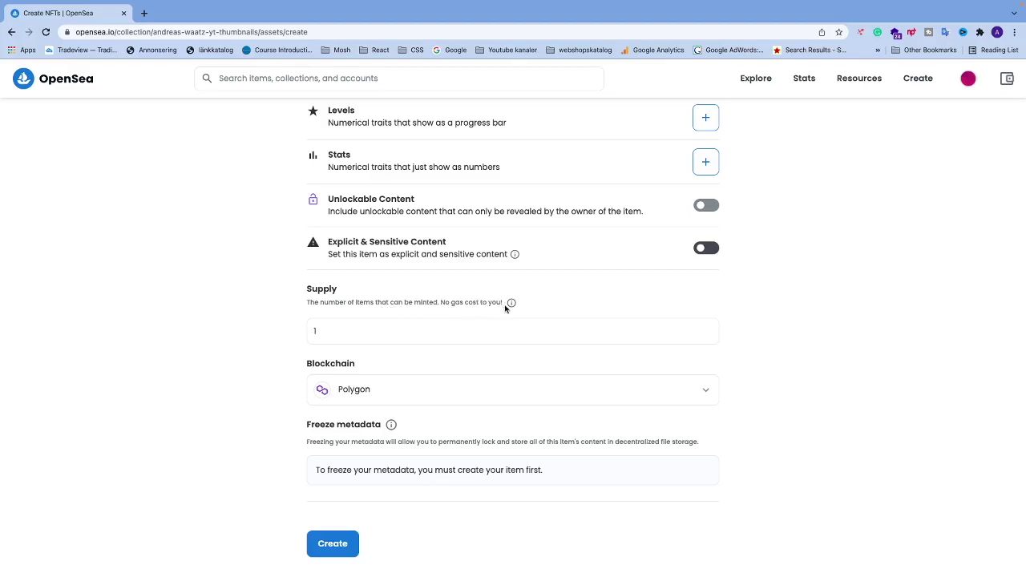
- Set the item's supply to 1
left_click(501, 331)
key("BackSpace")
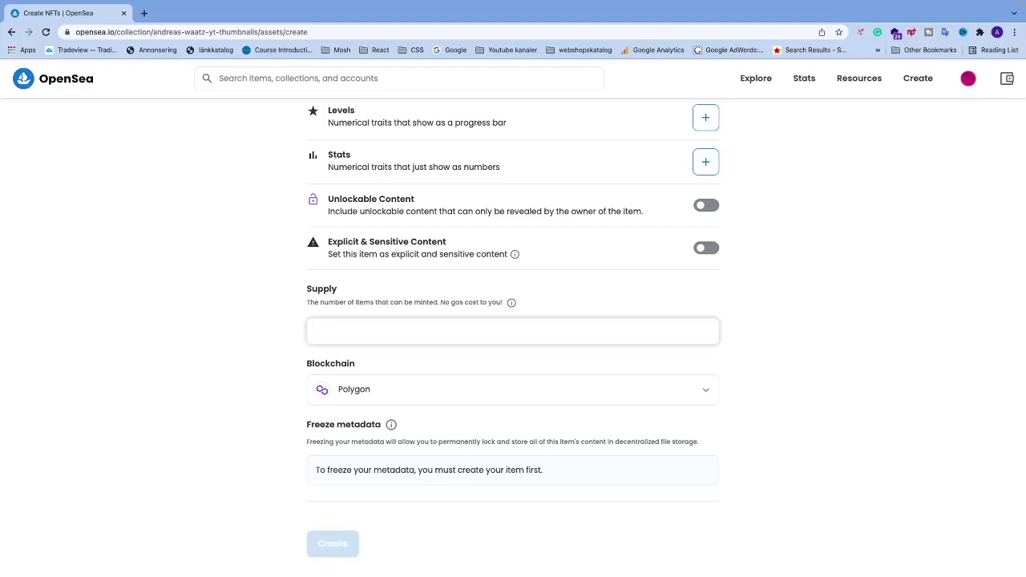
type("1")
left_click(278, 343)
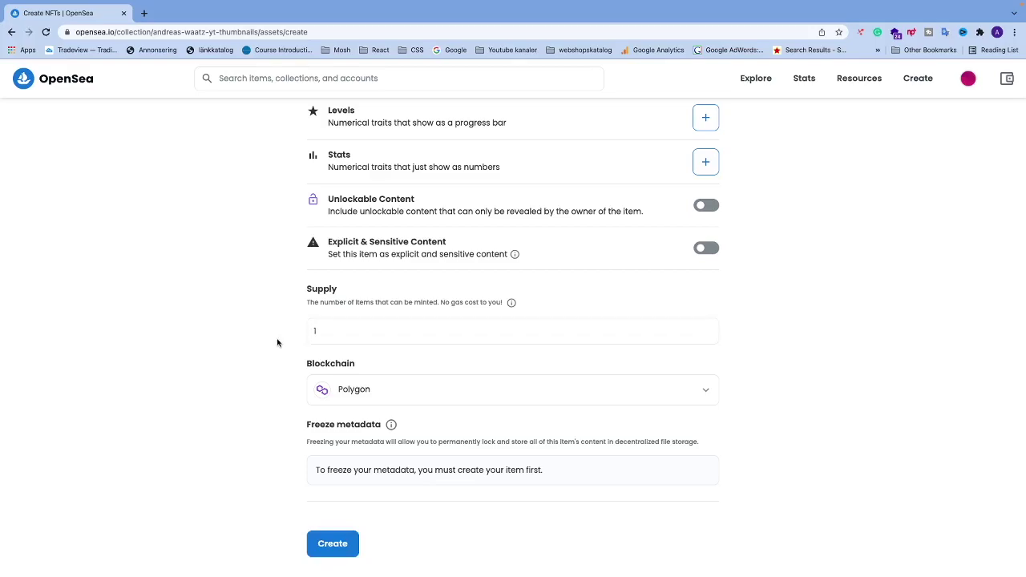
- Check over the completed item form, submit the item for creation and start the human verification
scroll(277, 343, "up", 9)
scroll(254, 335, "down", 8)
scroll(255, 335, "down", 2)
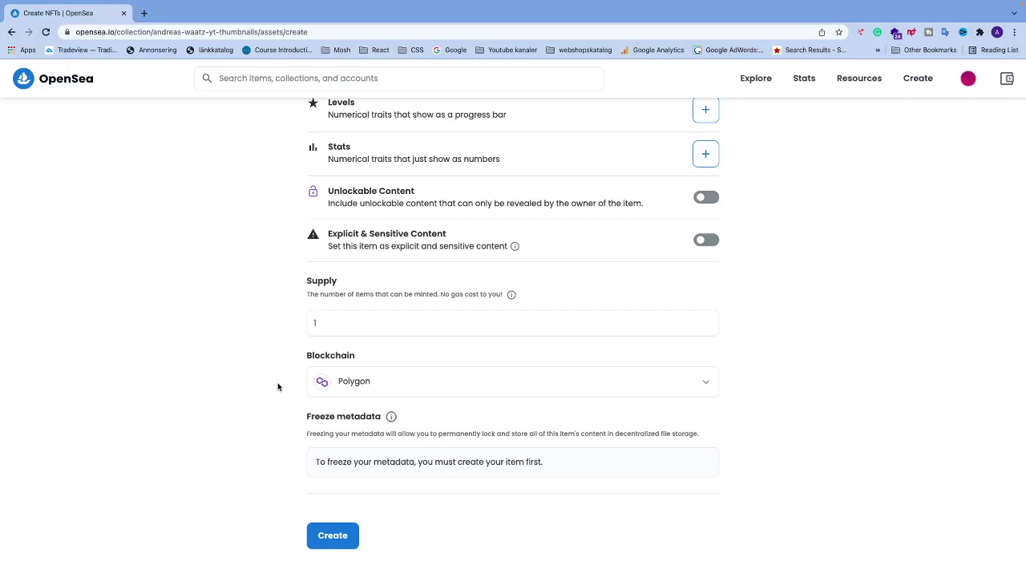
scroll(297, 404, "down", 1)
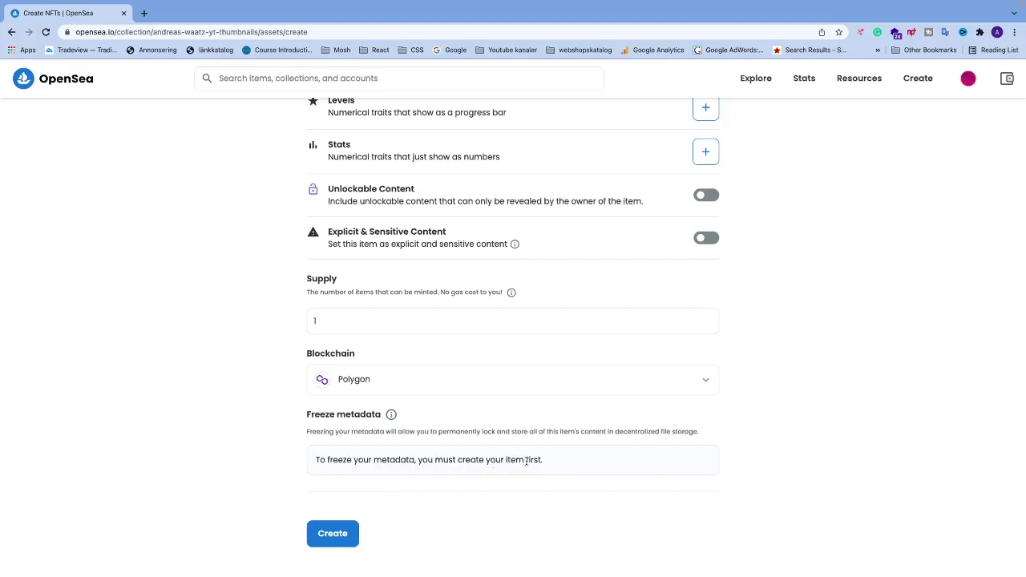
scroll(254, 465, "up", 10)
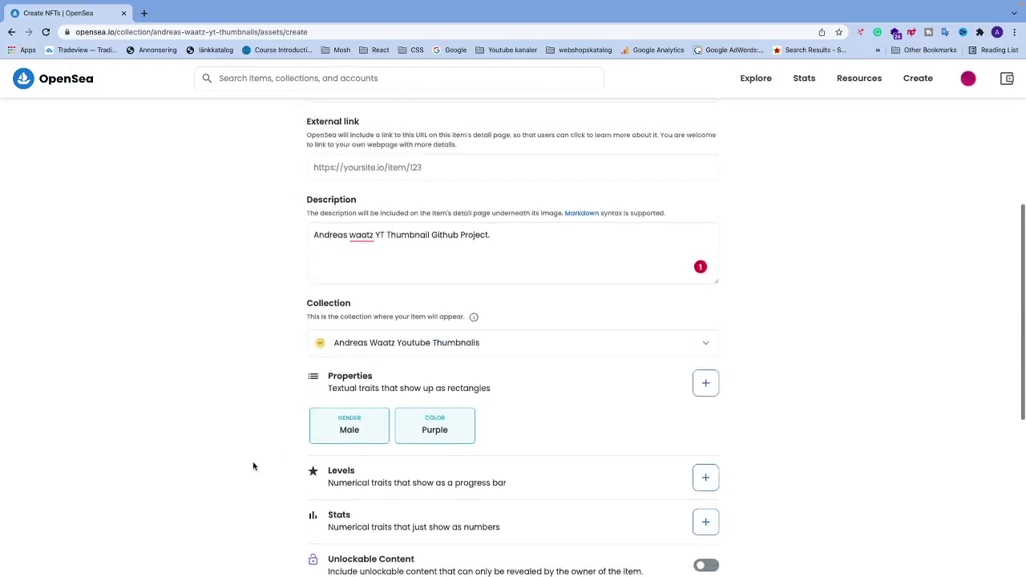
scroll(237, 467, "down", 10)
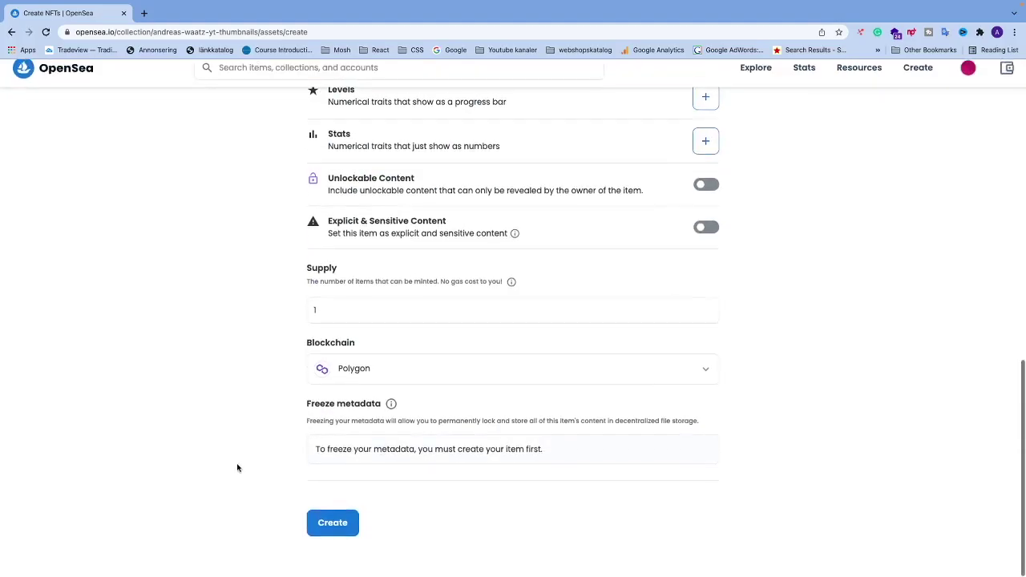
left_click(330, 534)
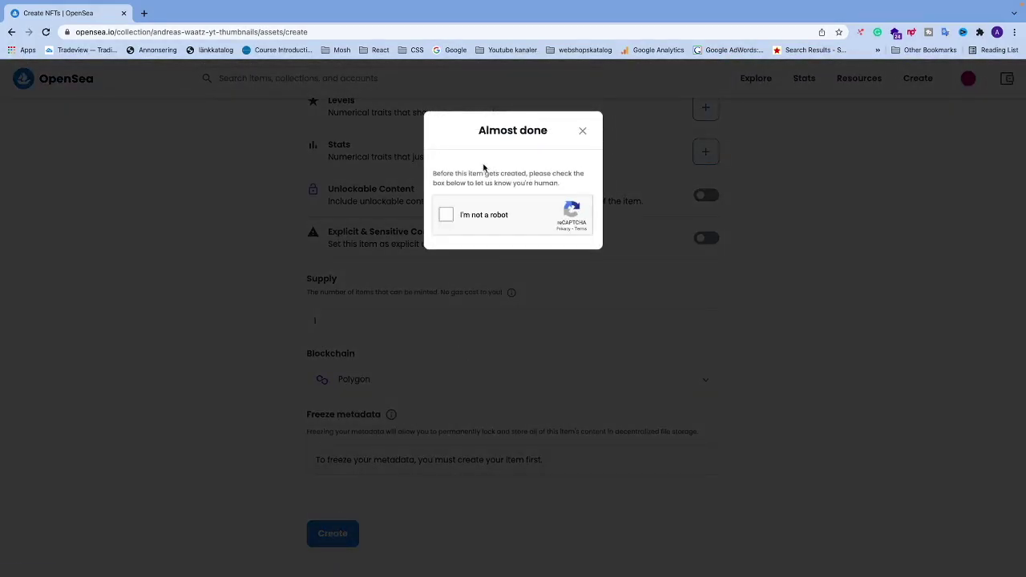
left_click(446, 217)
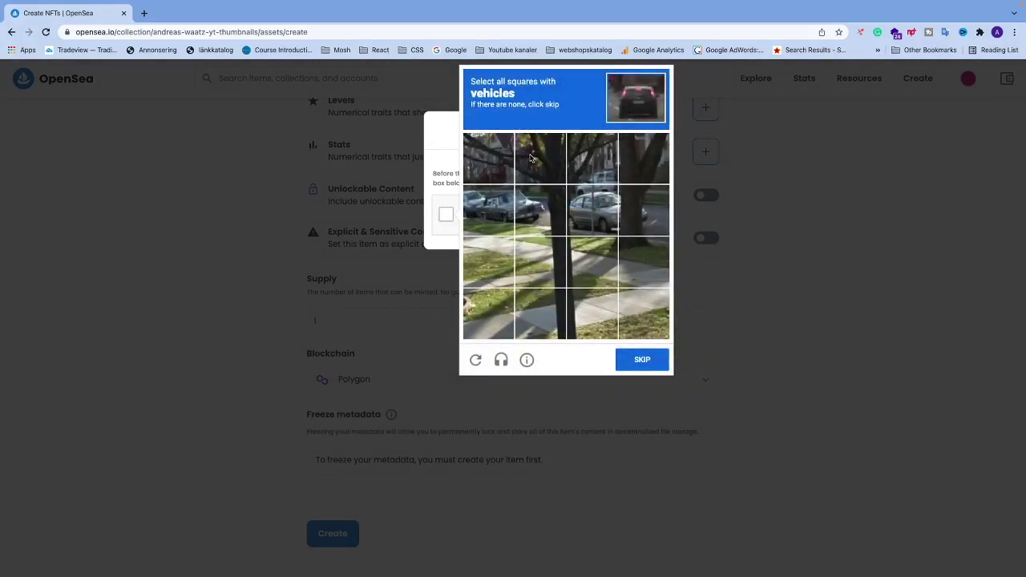
- Mark the vehicle squares in both image challenges, verify the answer and dismiss the item creation message
left_click(499, 210)
left_click(542, 207)
left_click(594, 209)
left_click(595, 172)
left_click(629, 206)
left_click(641, 360)
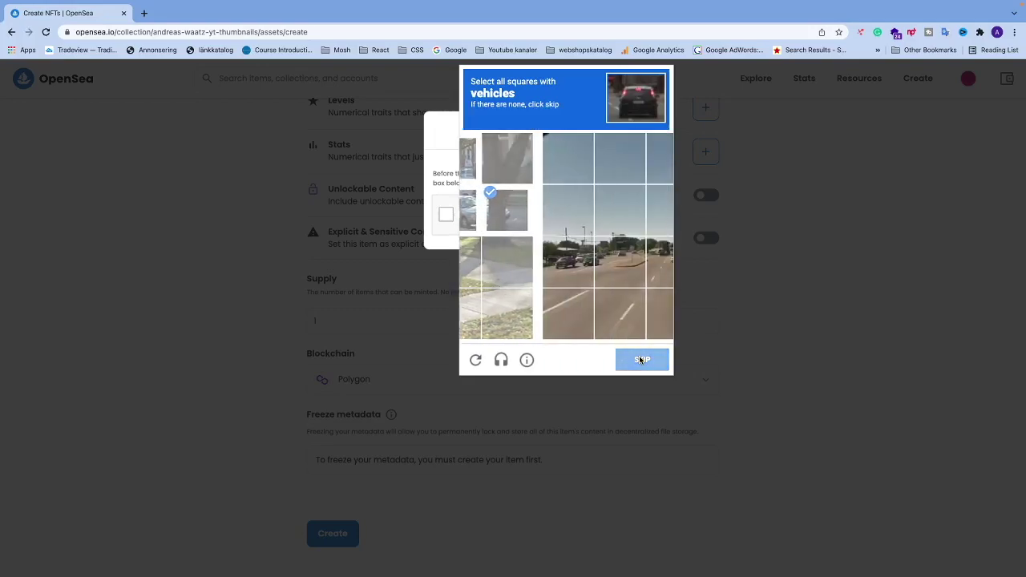
left_click(599, 273)
left_click(541, 269)
left_click(493, 271)
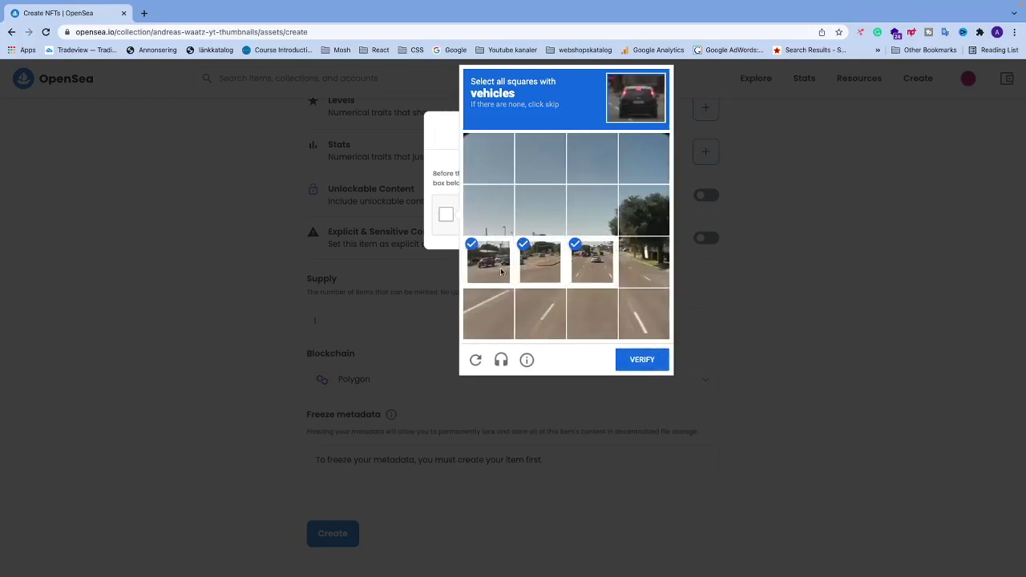
left_click(638, 275)
left_click(637, 360)
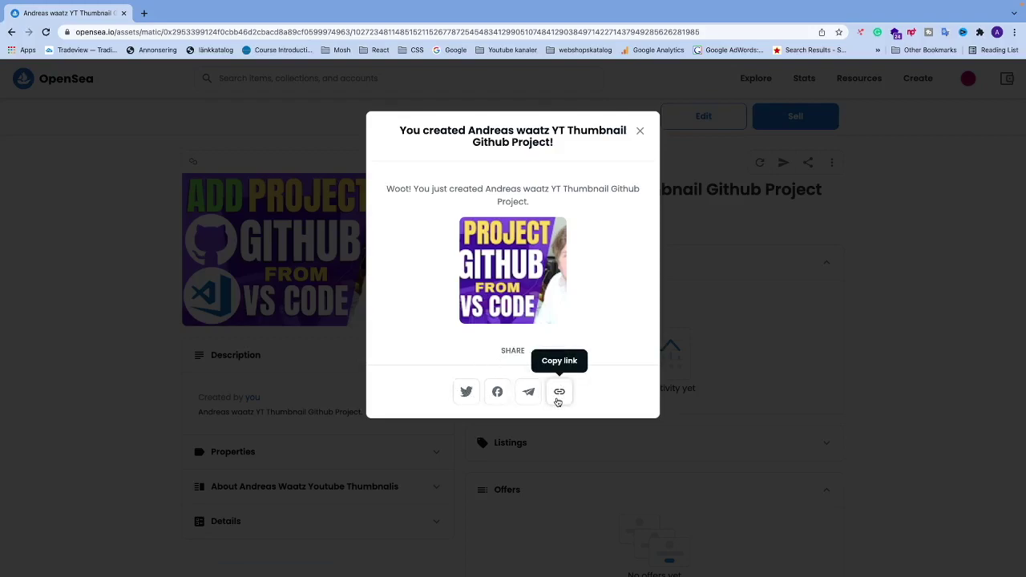
left_click(640, 132)
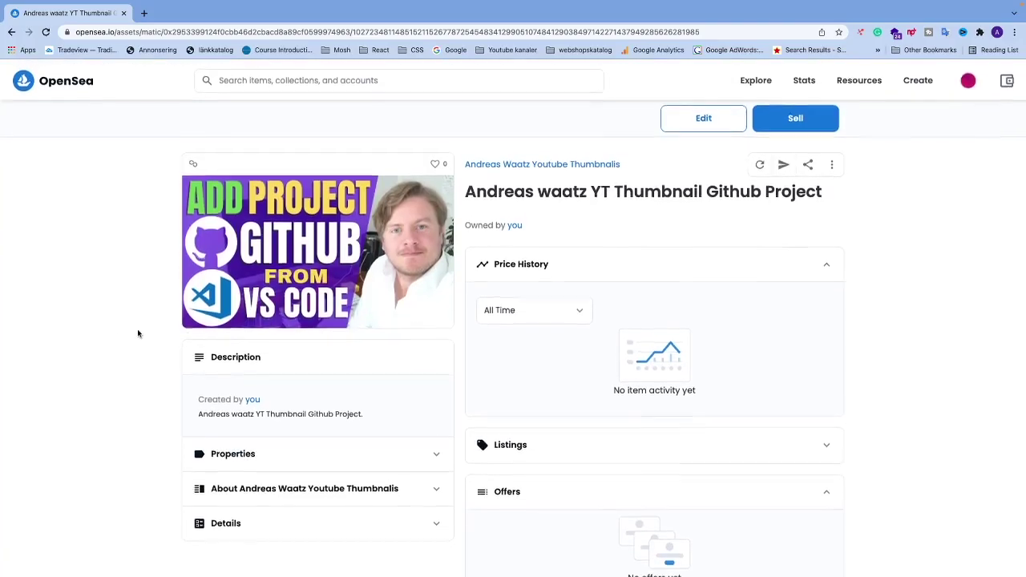
- Examine the new item's page, expanding its properties, the collection description and the blockchain details
scroll(130, 326, "down", 7)
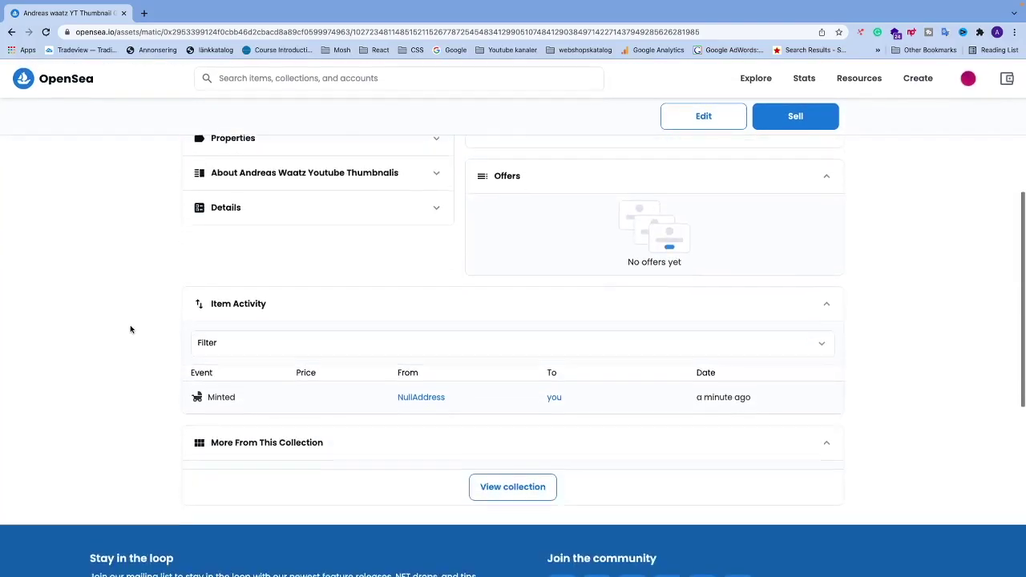
scroll(131, 326, "up", 8)
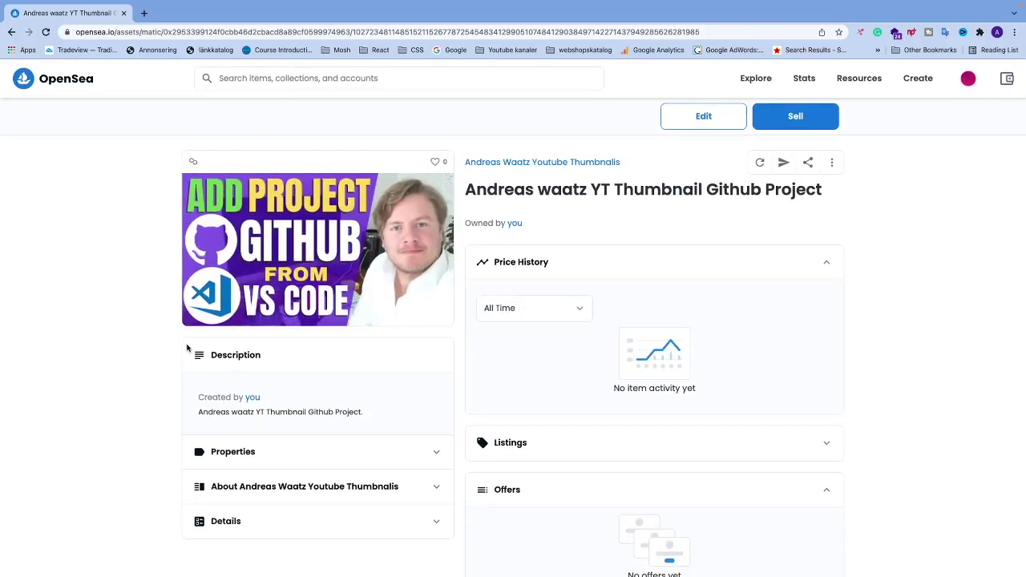
scroll(192, 364, "down", 2)
left_click(346, 372)
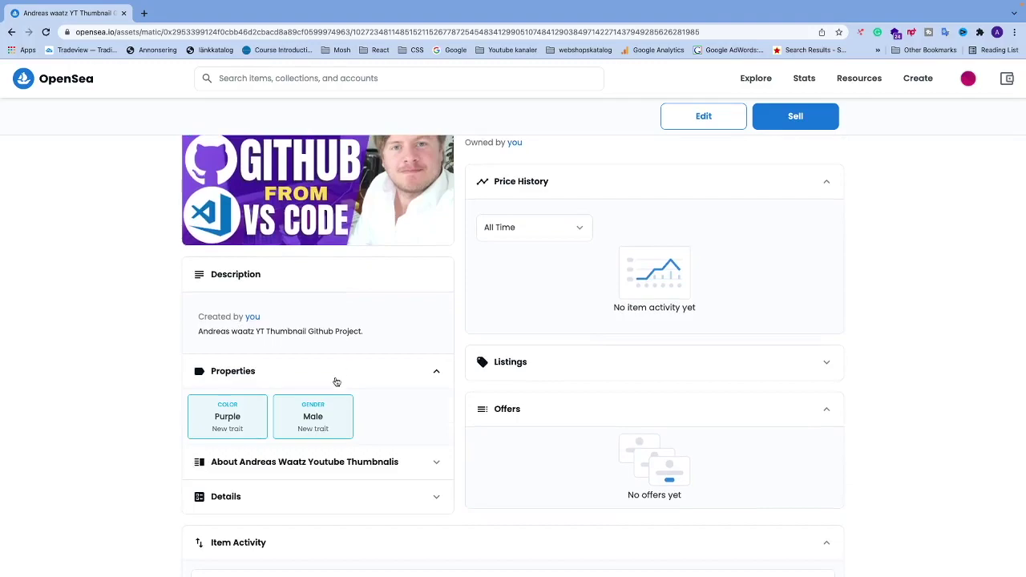
scroll(145, 445, "down", 2)
left_click(281, 356)
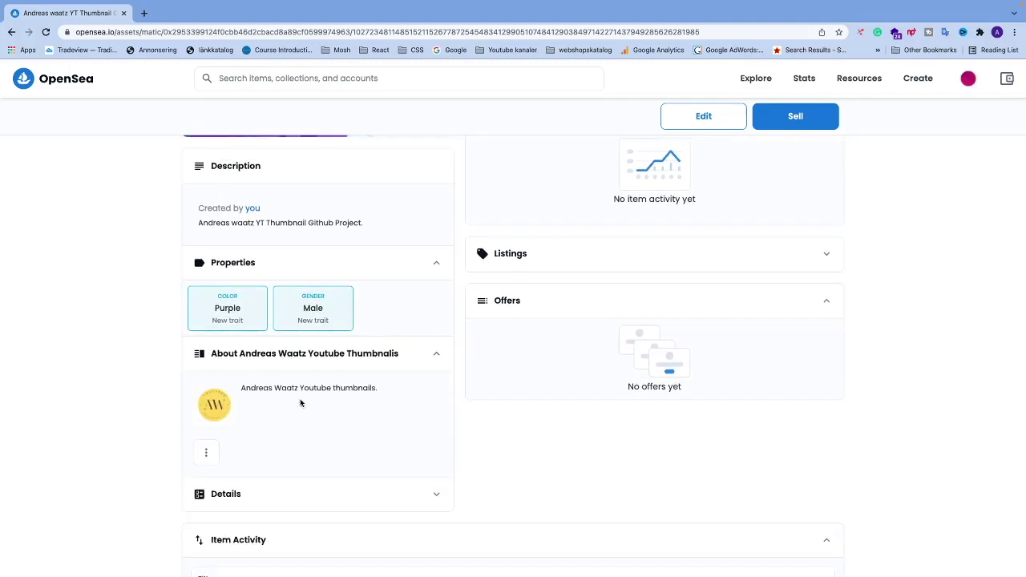
scroll(241, 403, "down", 1)
scroll(241, 404, "down", 3)
left_click(214, 362)
scroll(124, 380, "down", 1)
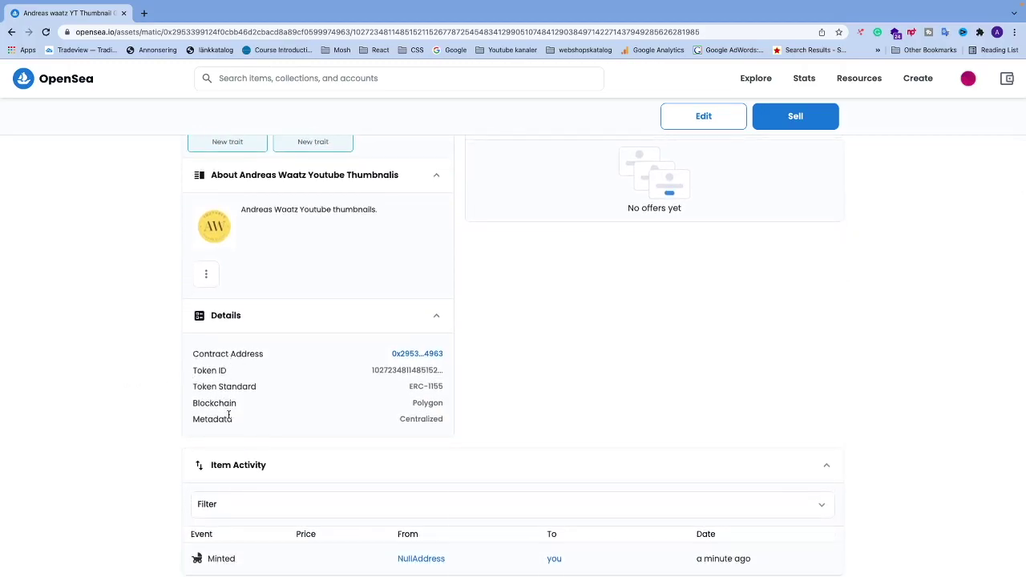
- Check the item's activity history, including the date of the minting event, and the section for its collection
scroll(166, 417, "down", 4)
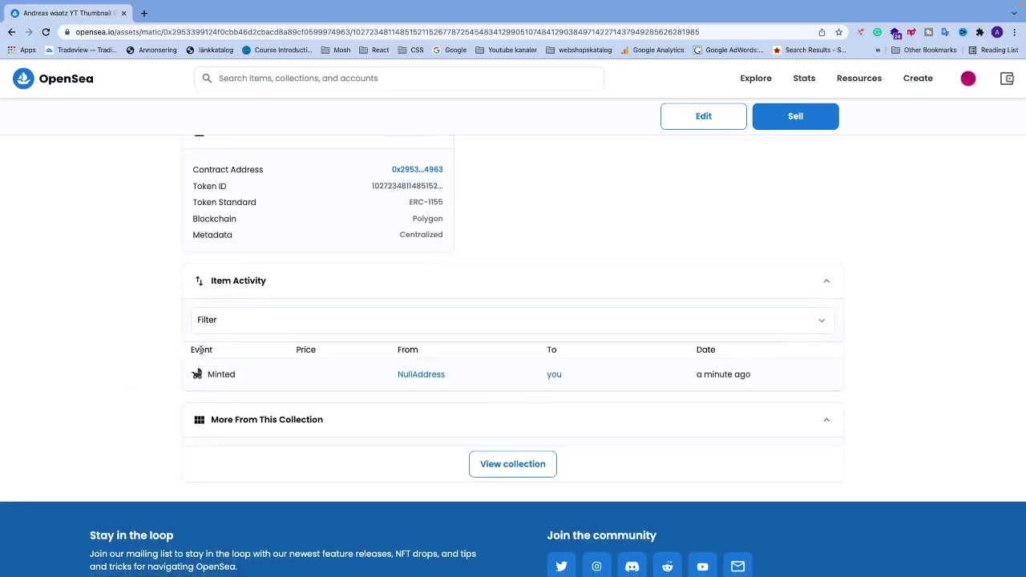
mouse_move(695, 374)
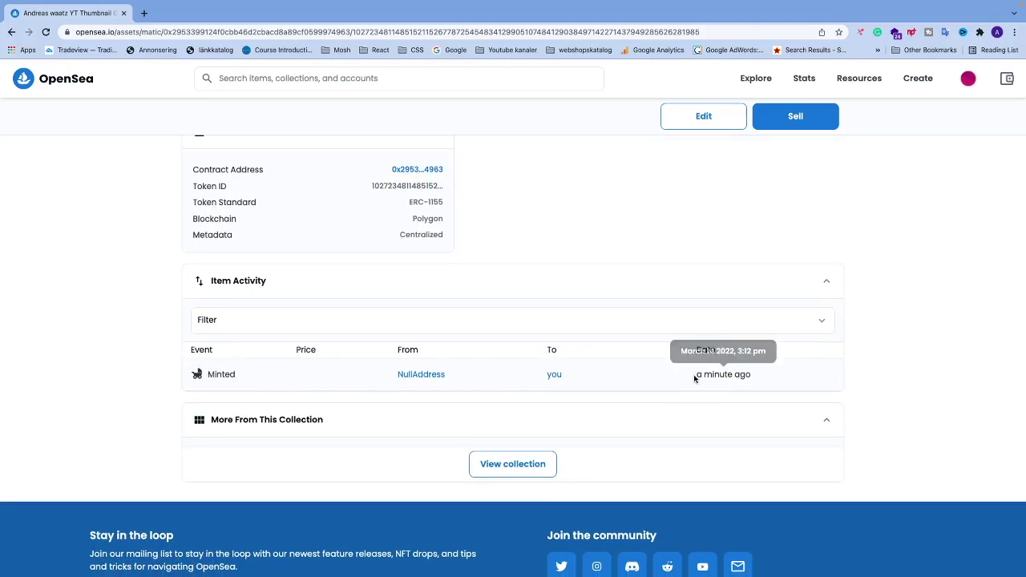
scroll(190, 412, "down", 1)
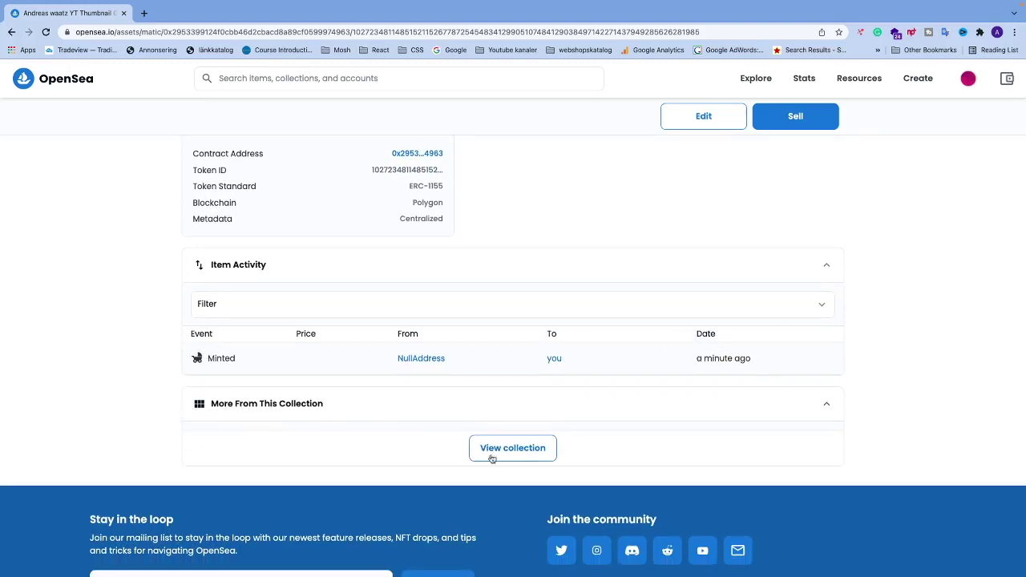
- Start a sale listing for the item, set the price to 0.003 ETH and keep the 7-day duration
scroll(497, 450, "up", 10)
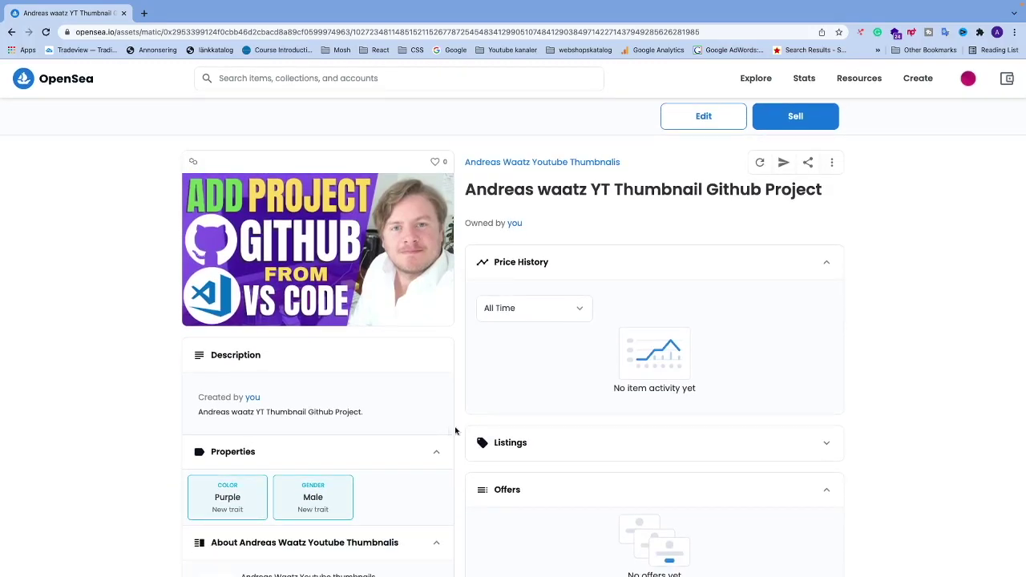
left_click(793, 119)
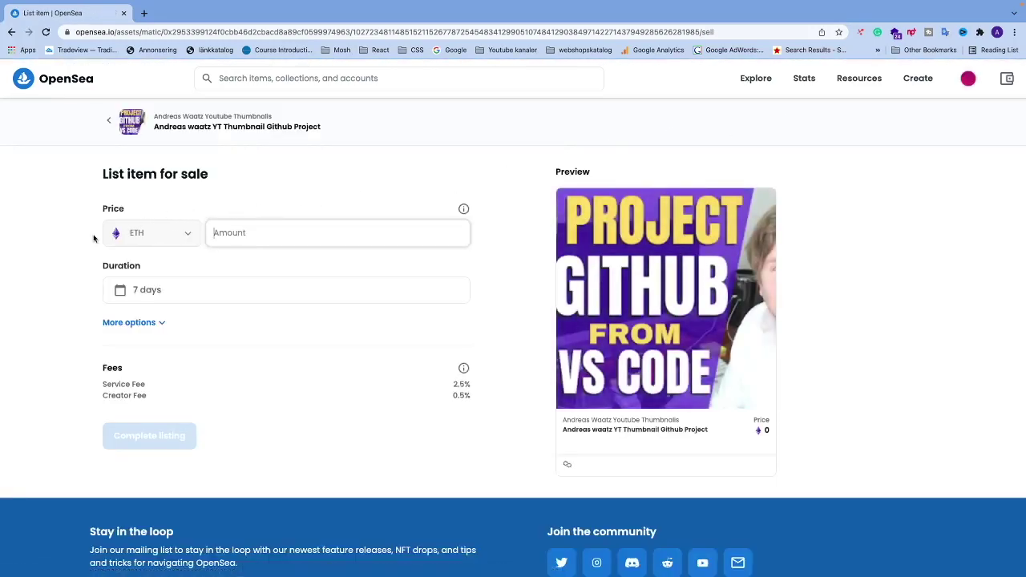
left_click(225, 232)
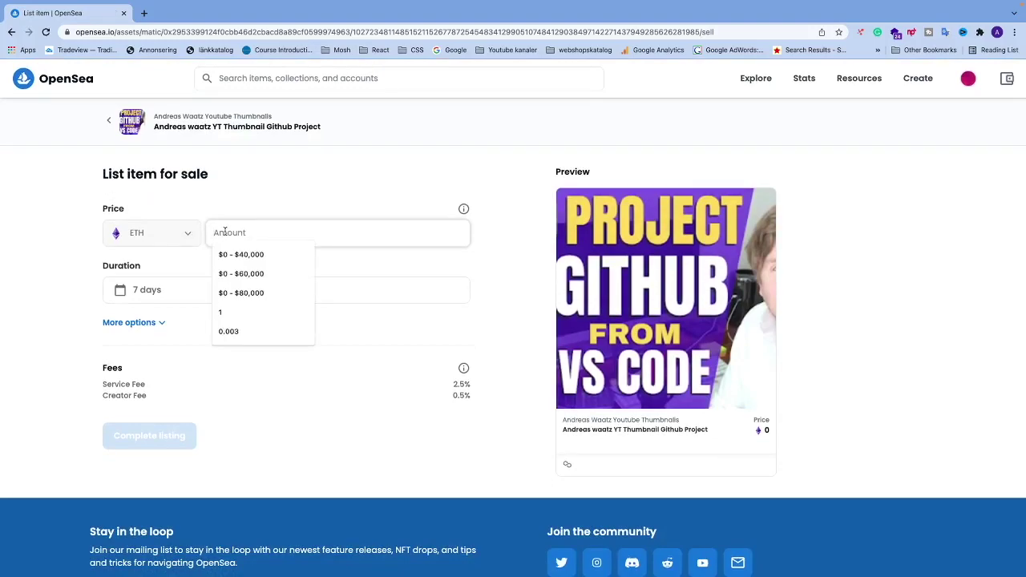
type("0")
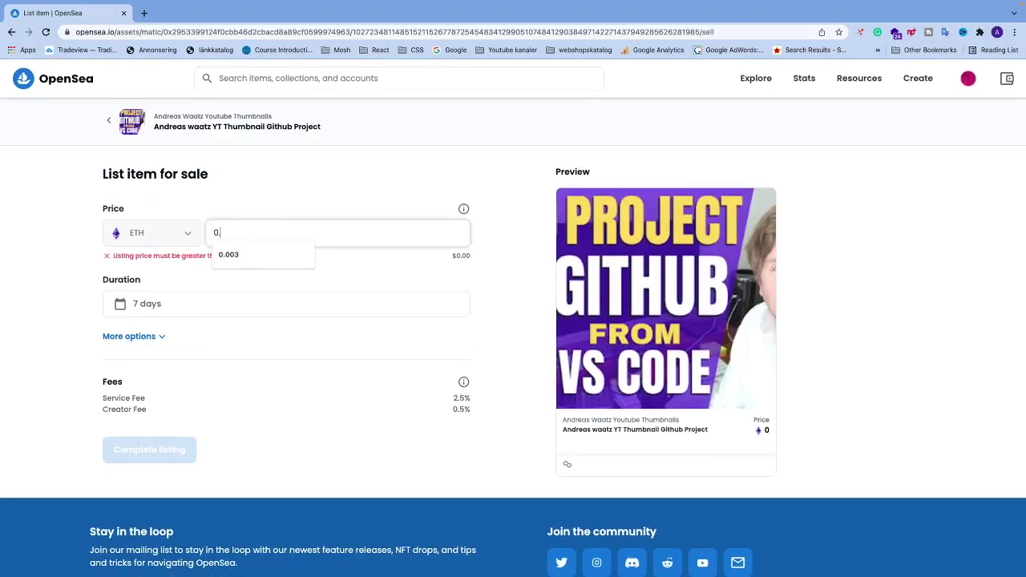
type(".003")
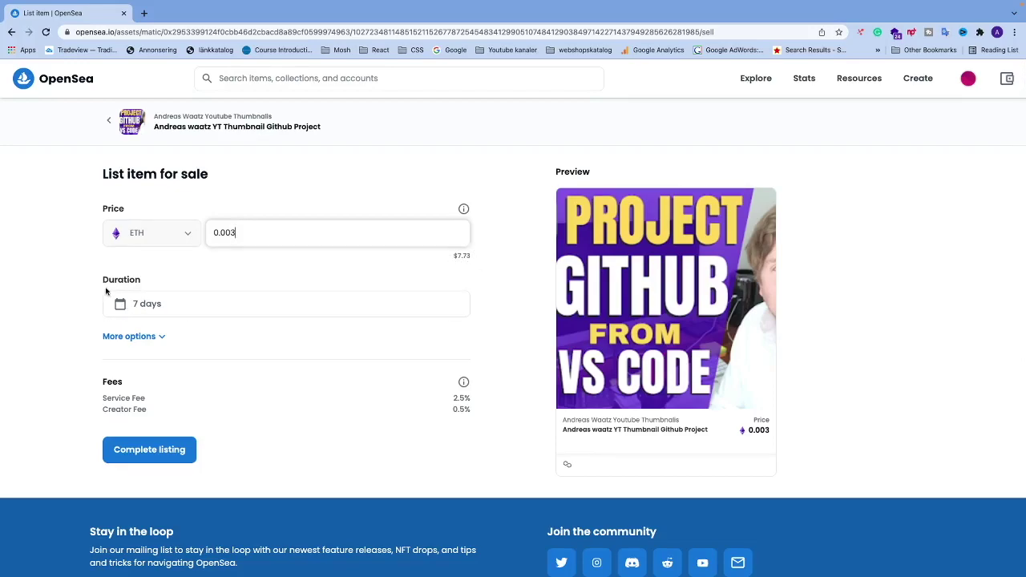
left_click(149, 303)
left_click(73, 344)
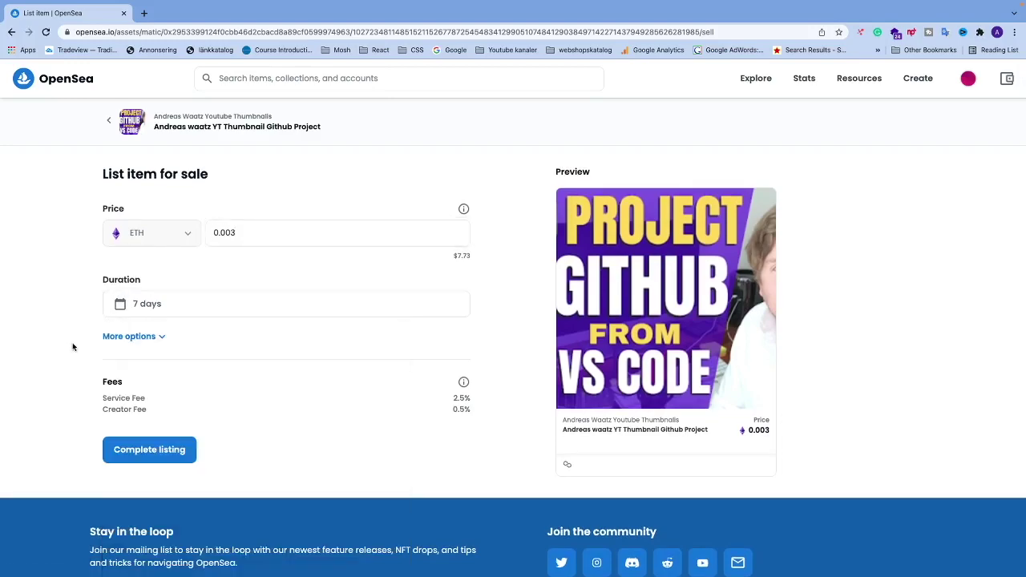
- Examine the additional listing options, including reserving for a specific buyer, and check the service and creator fees
left_click(147, 338)
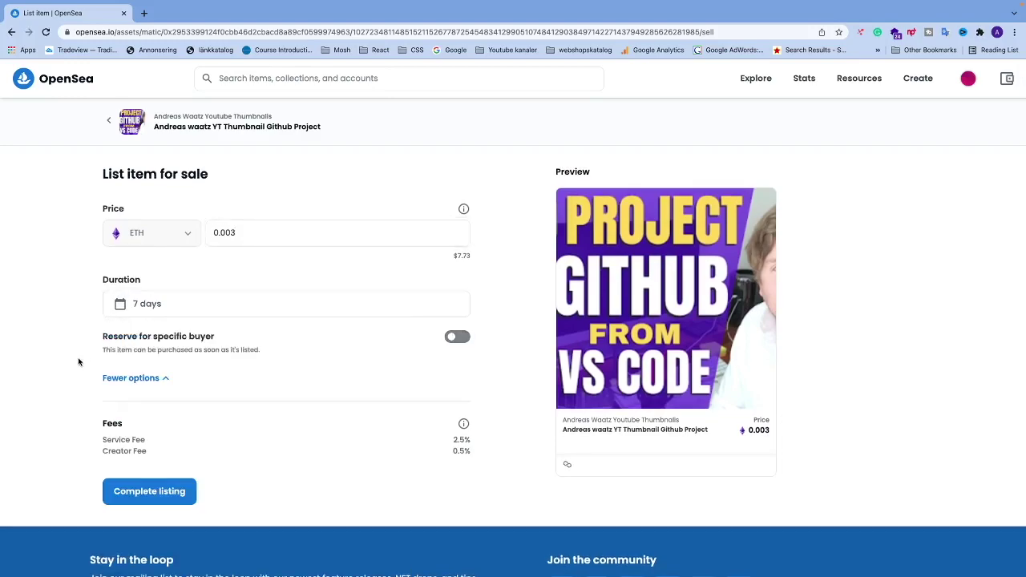
scroll(89, 353, "down", 1)
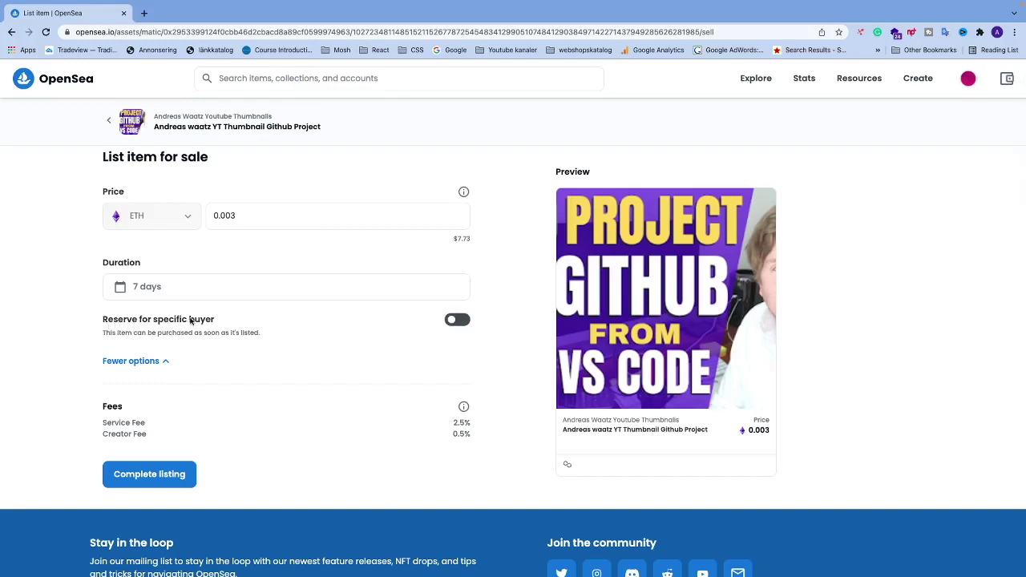
left_click(141, 361)
scroll(124, 365, "down", 2)
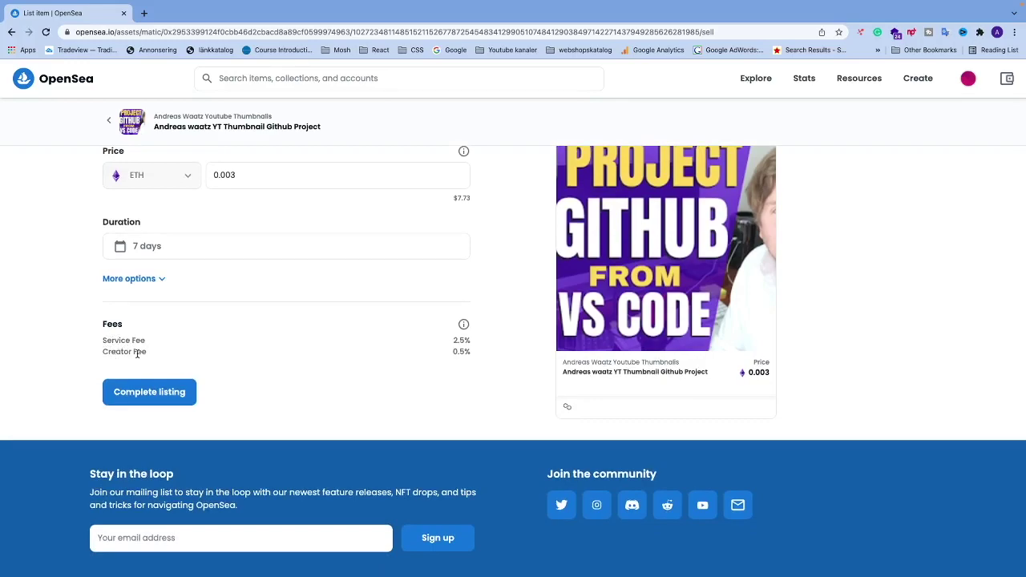
left_click_drag(452, 354, 471, 352)
left_click(391, 358)
scroll(391, 358, "up", 3)
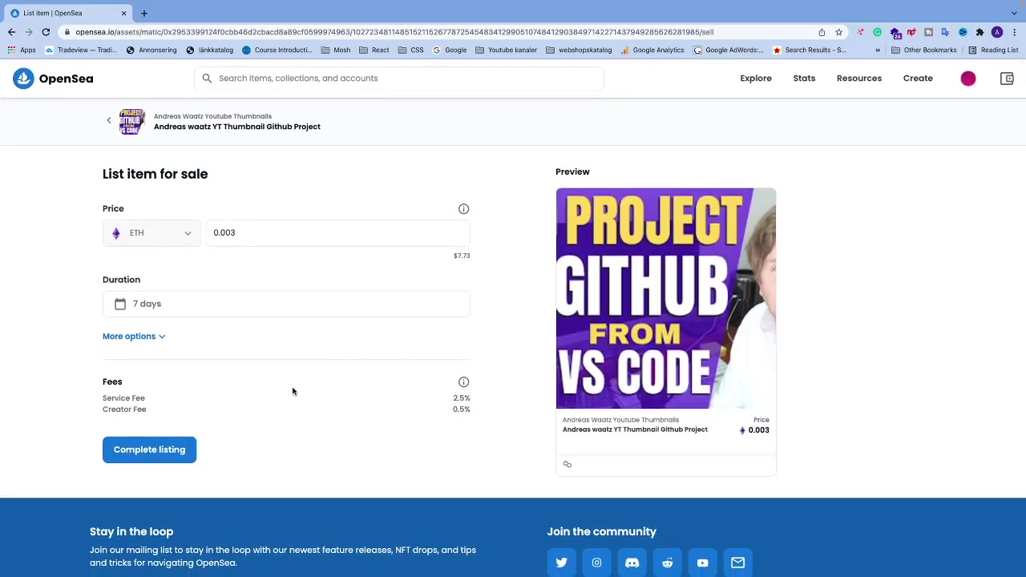
- Complete the item's listing, sign the wallet message for it and dismiss the listing confirmation
left_click(147, 456)
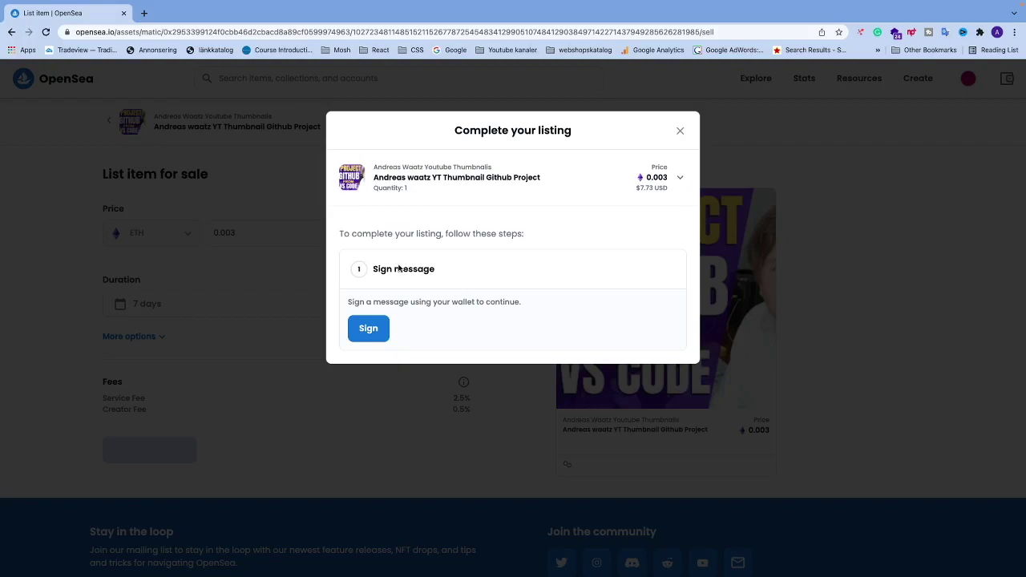
left_click(368, 330)
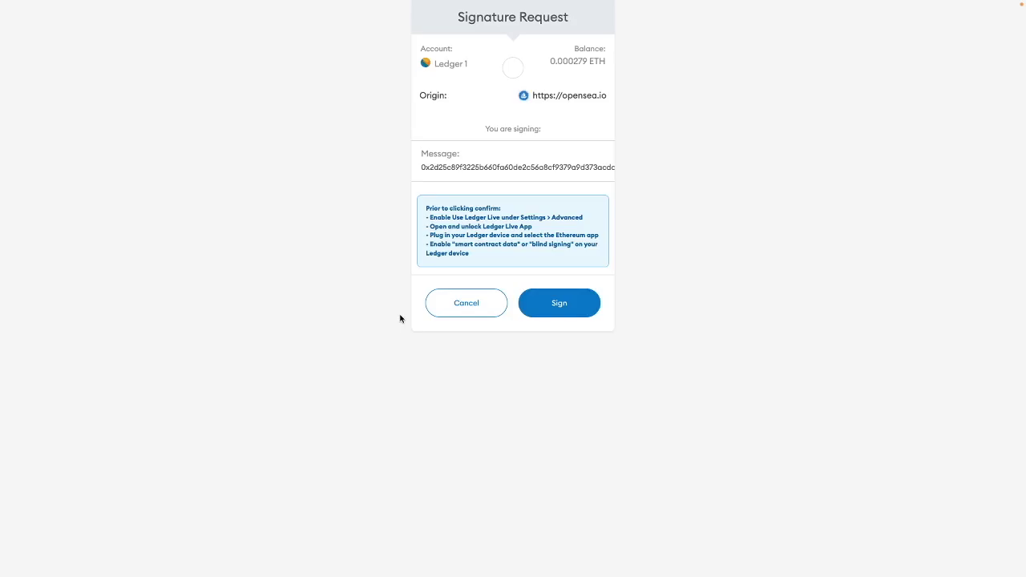
left_click(550, 304)
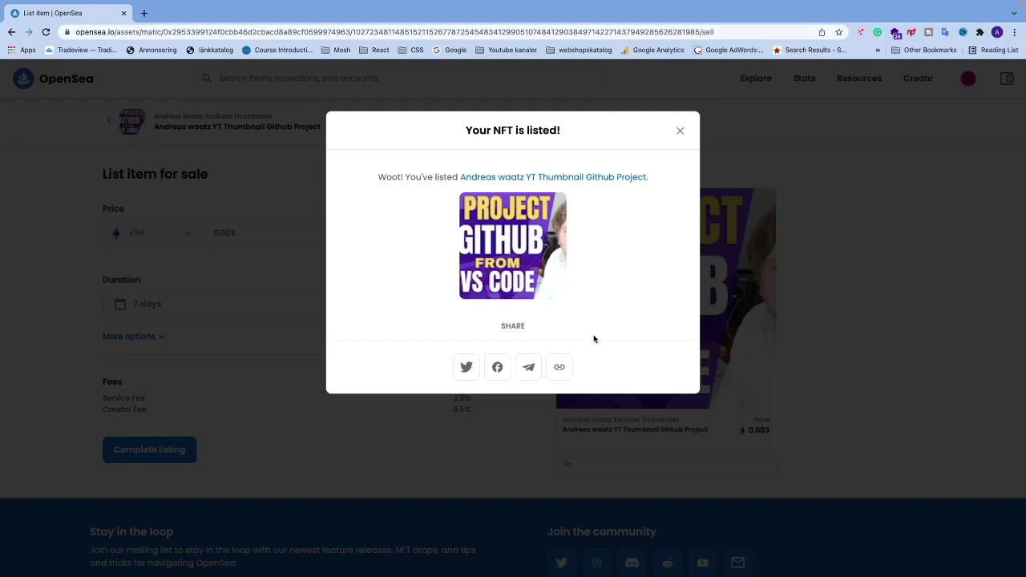
left_click(679, 132)
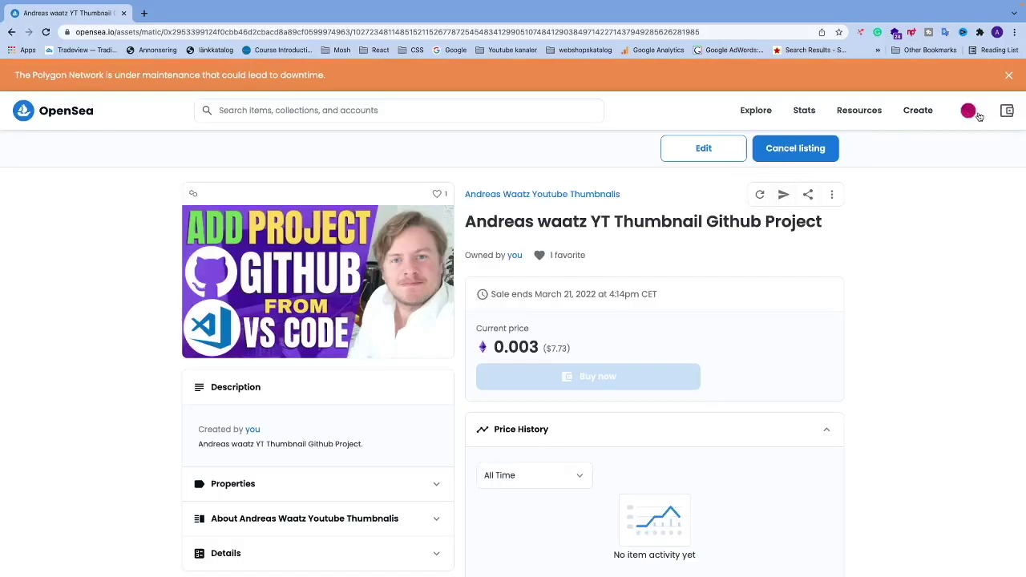
- Open the thumbnail collection from the account's collections and check its floor price and the listed item
mouse_move(976, 115)
left_click(916, 233)
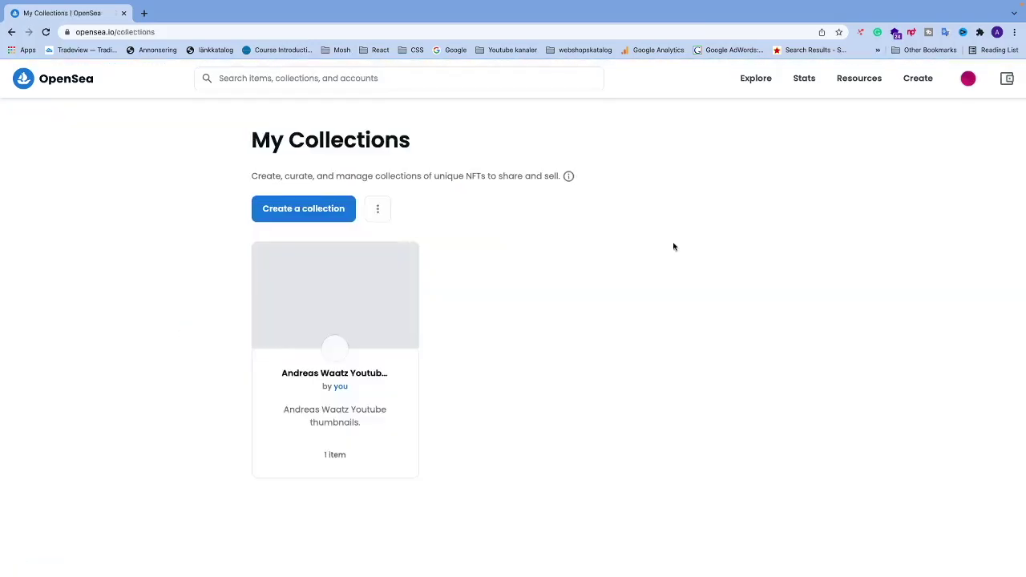
left_click(317, 380)
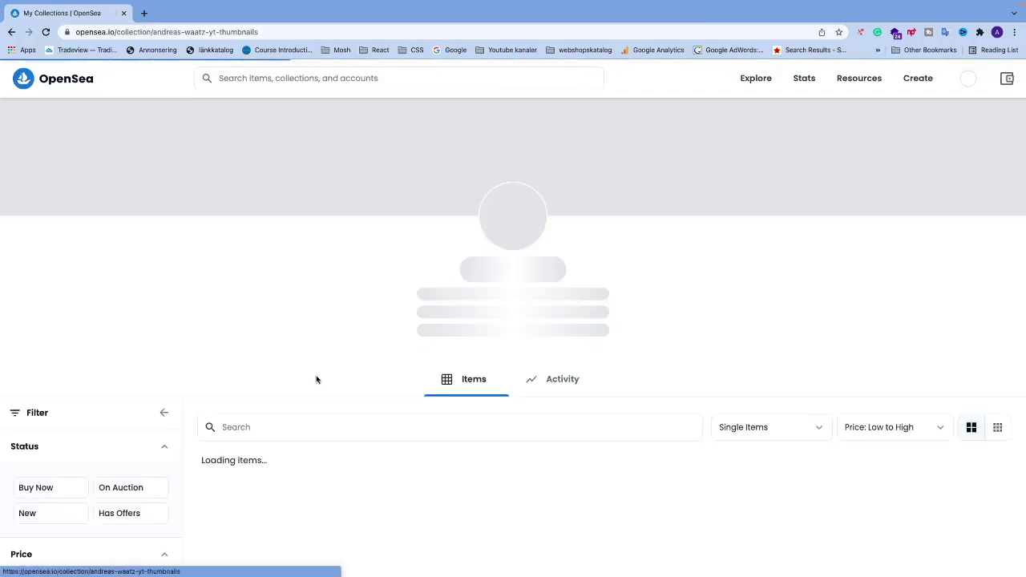
scroll(326, 357, "down", 3)
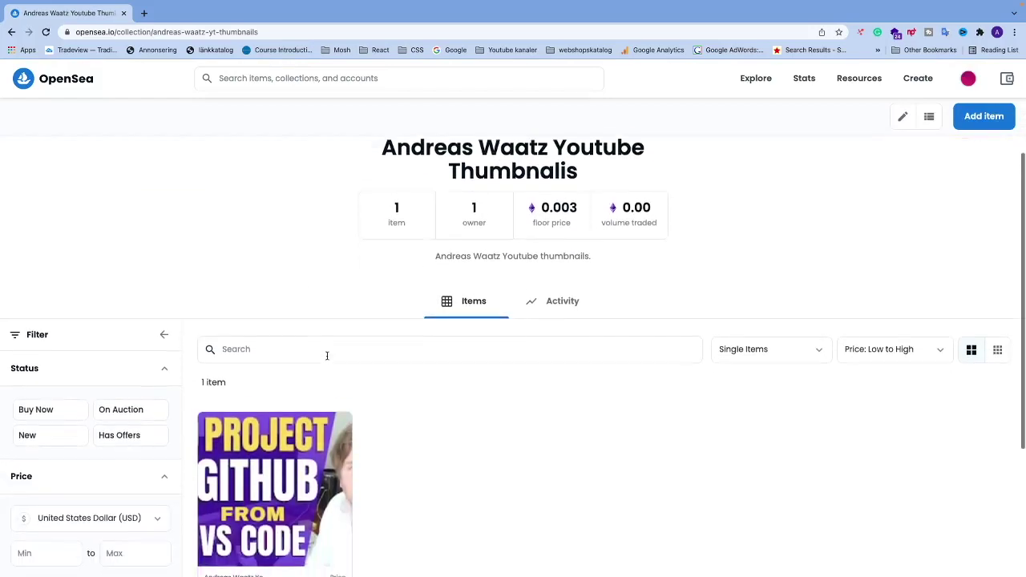
scroll(350, 316, "up", 2)
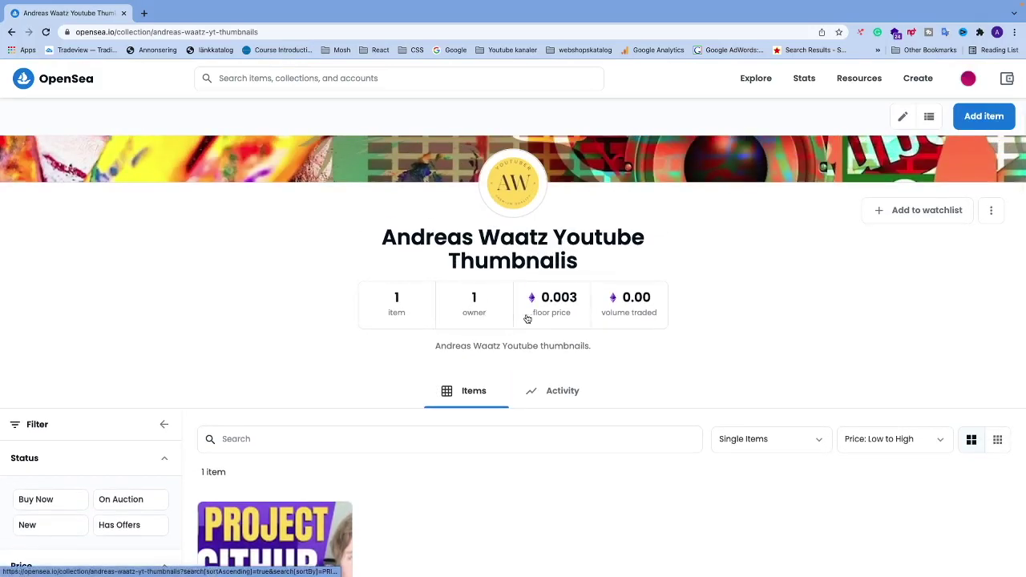
scroll(455, 331, "down", 4)
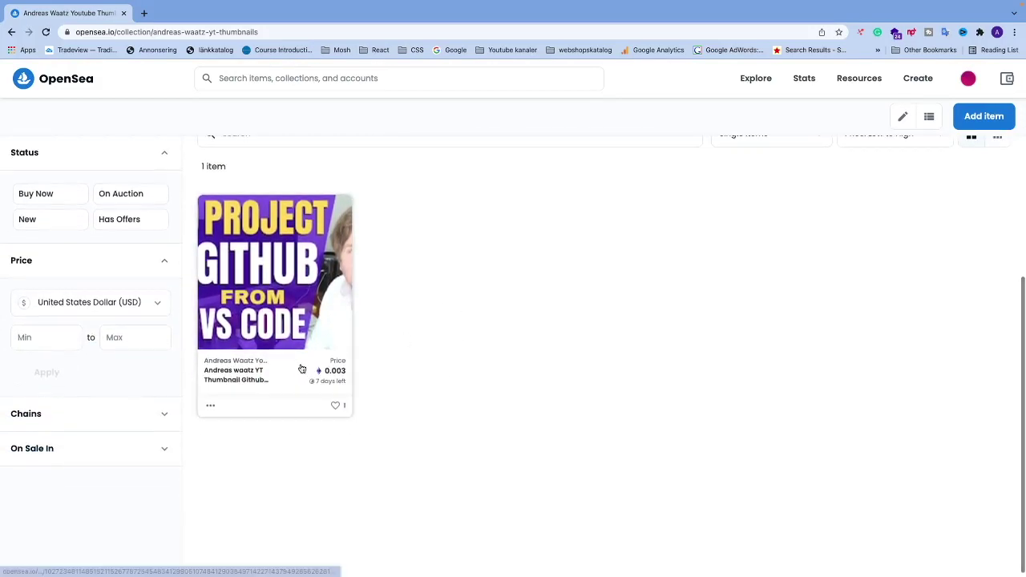
- Open the listed GitHub thumbnail item and review its sale end date, price, offers and activity history
left_click(257, 374)
scroll(584, 260, "down", 1)
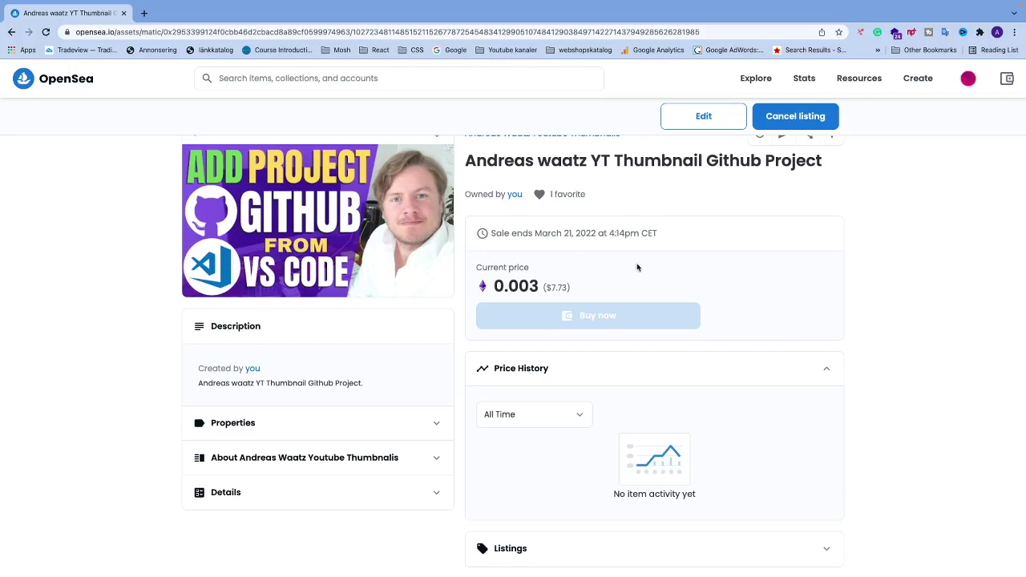
scroll(155, 378, "up", 1)
scroll(151, 380, "down", 6)
scroll(152, 380, "up", 2)
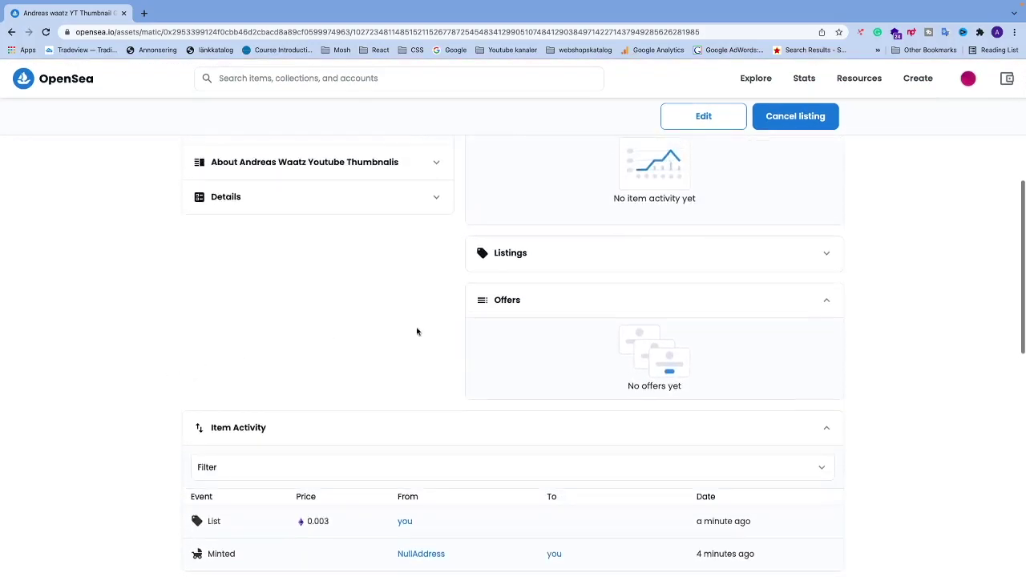
scroll(336, 341, "down", 2)
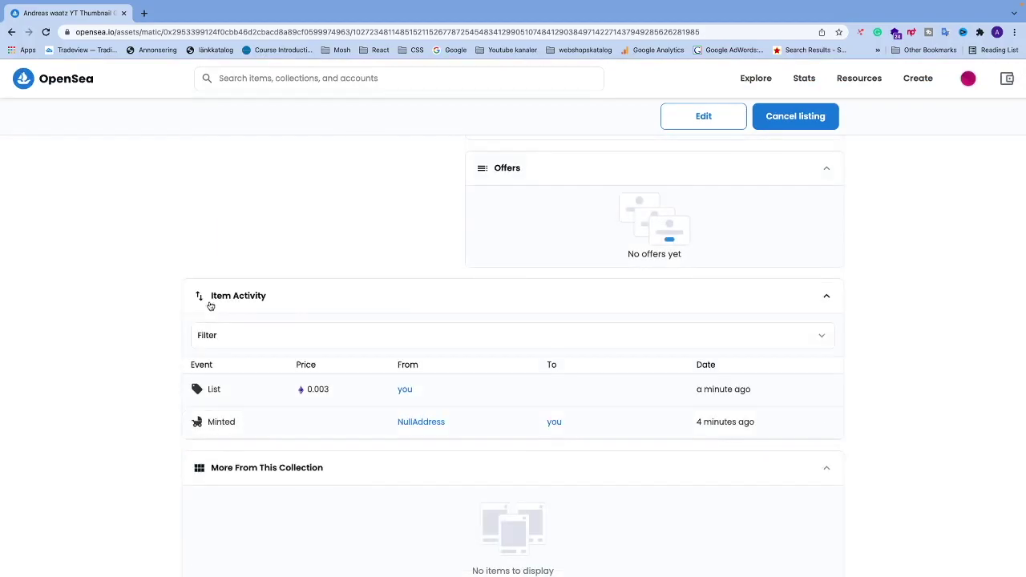
scroll(109, 386, "down", 1)
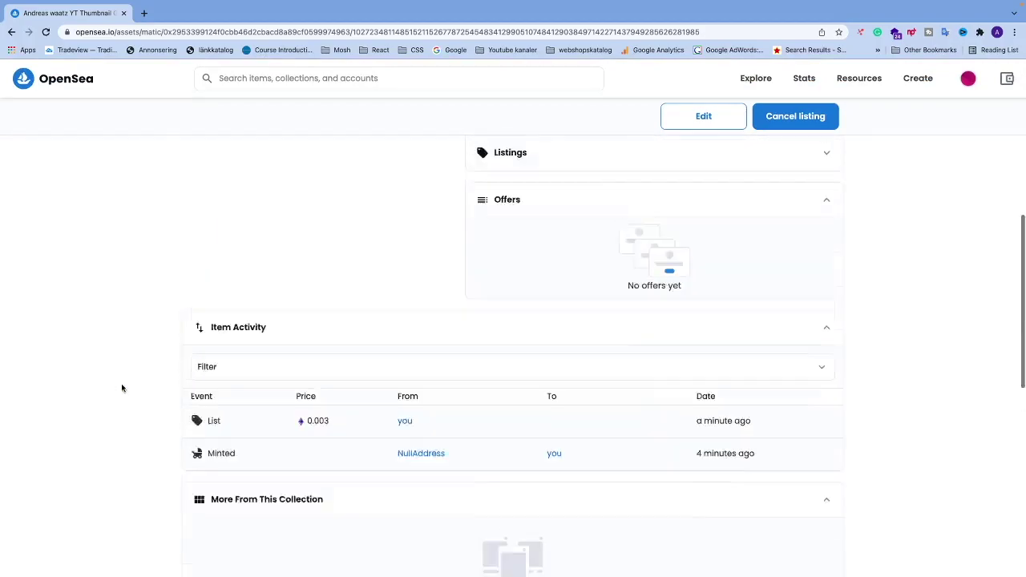
scroll(121, 383, "up", 10)
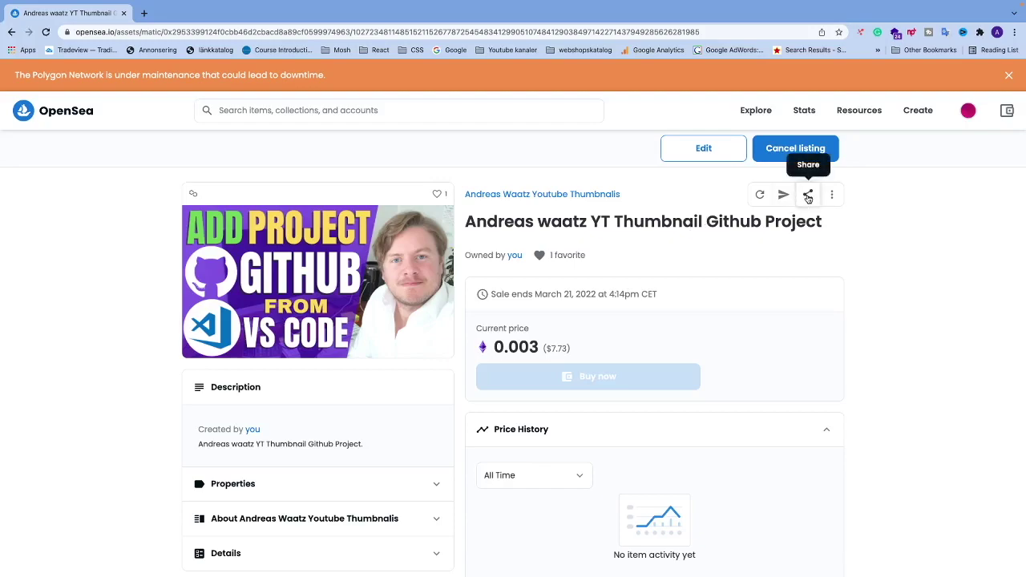
- Copy the item's share link, switch to Safari and load the link there
left_click(808, 195)
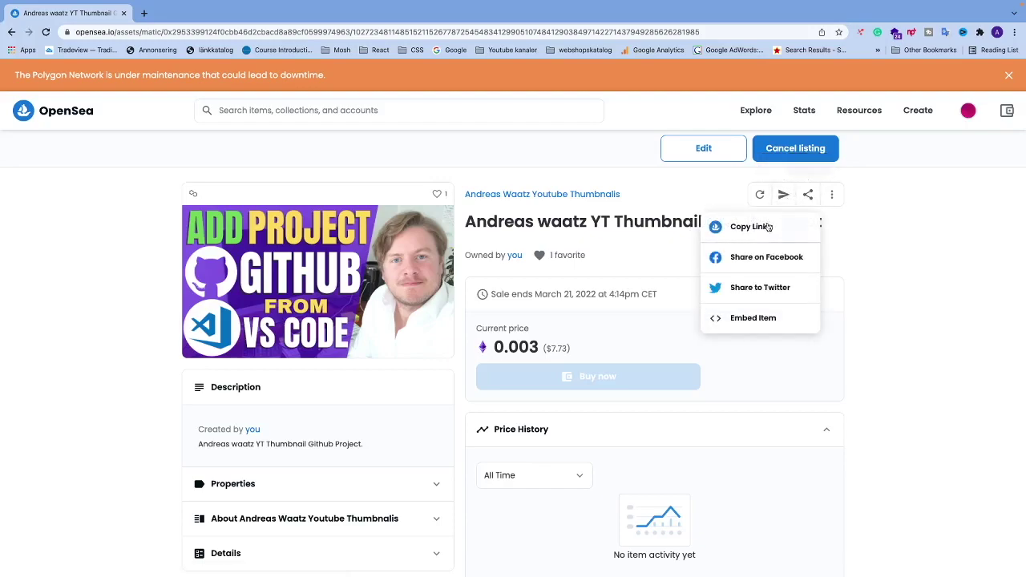
left_click(763, 226)
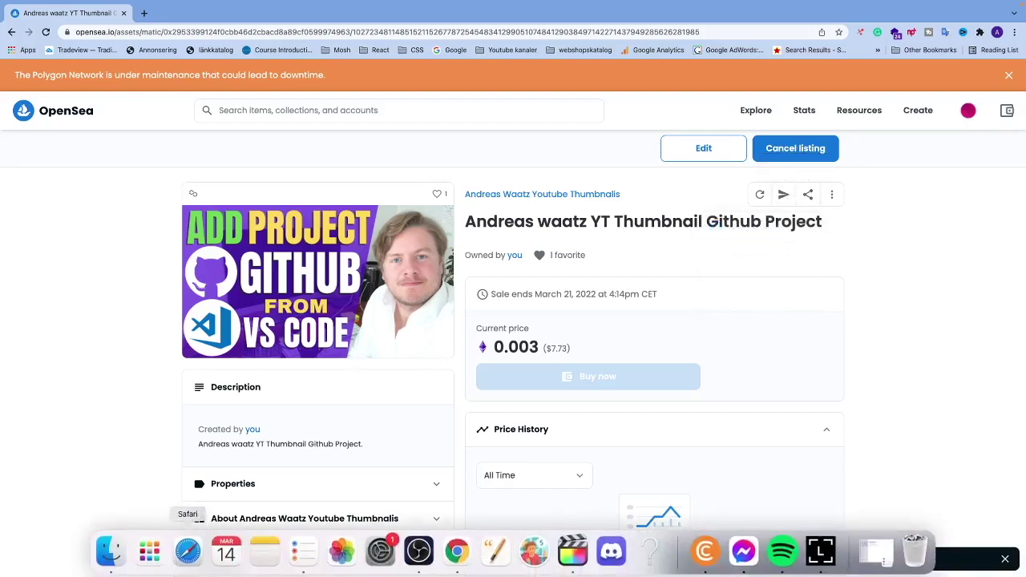
left_click(189, 552)
key("super+v")
key("Return")
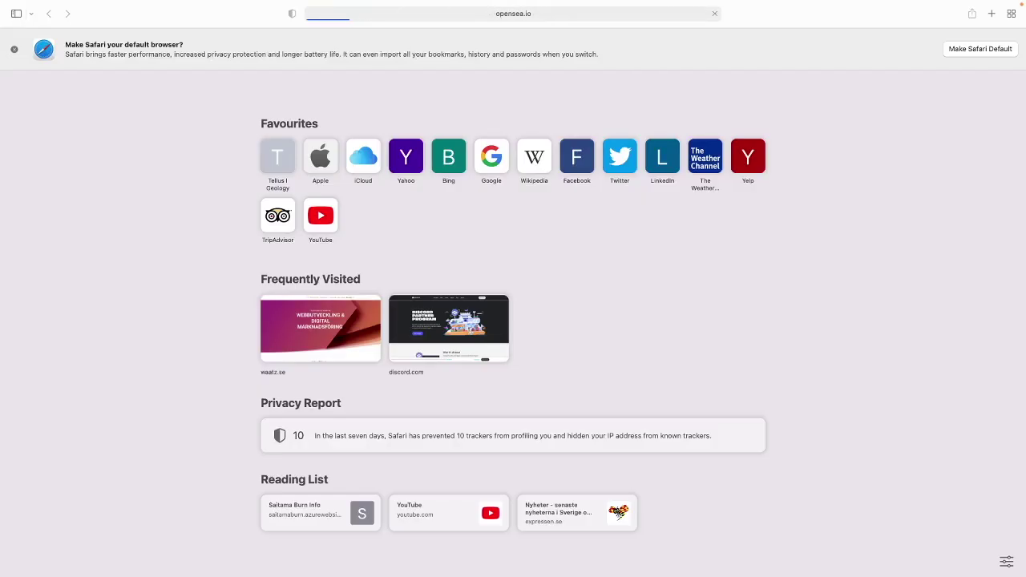